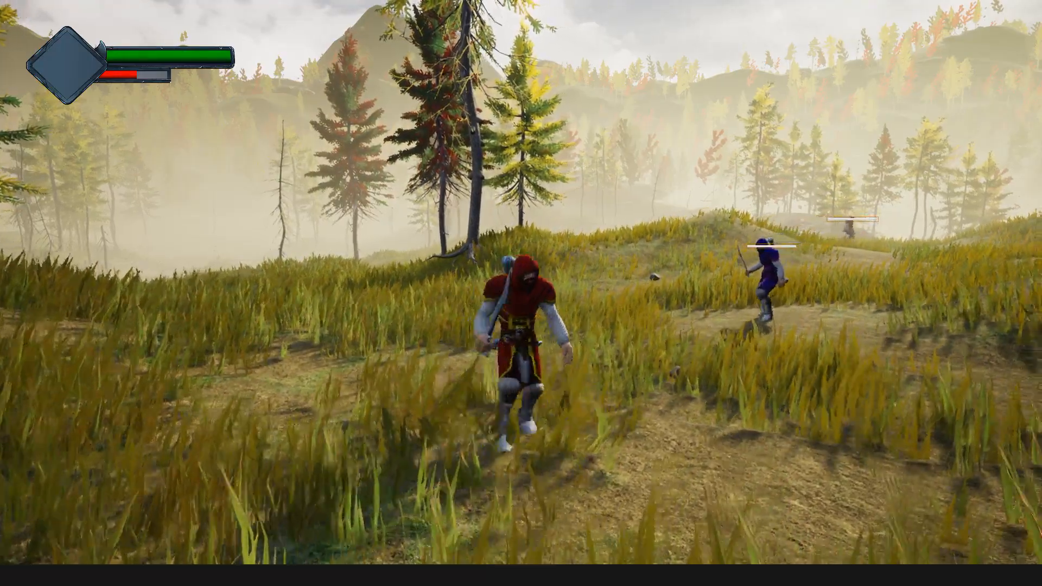
Play-test the character in combat with the HUD health and rage bars showing, and stop the game to return to the widget
{"action": "key", "text": "space"}
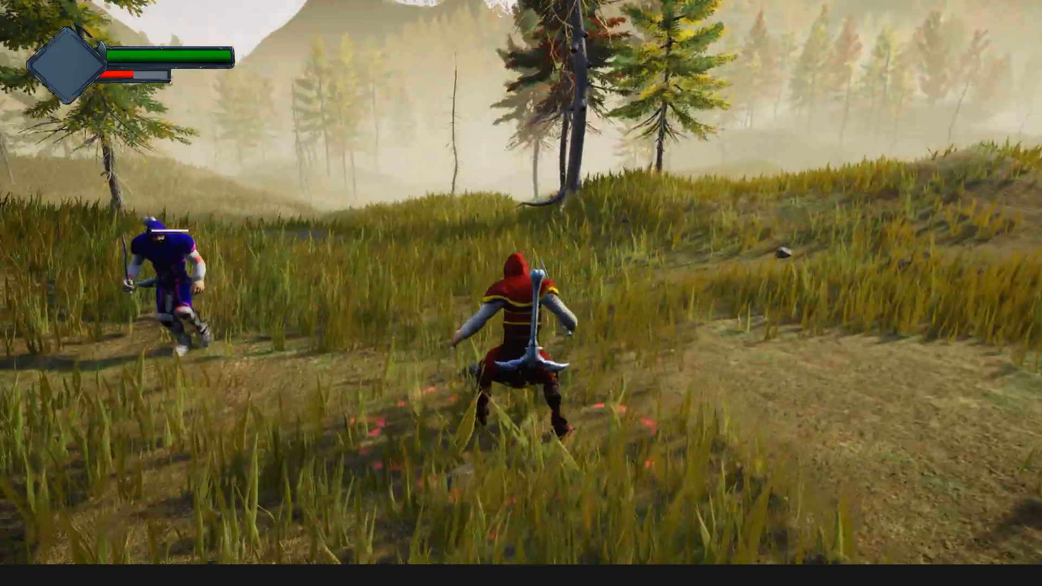
{"action": "key", "text": "w"}
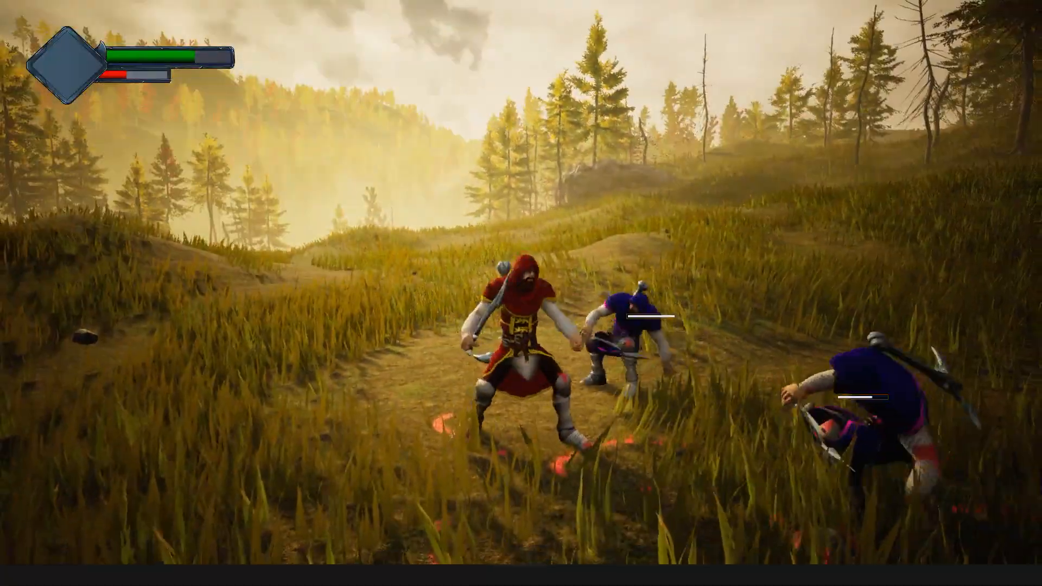
{"action": "key", "text": "Escape"}
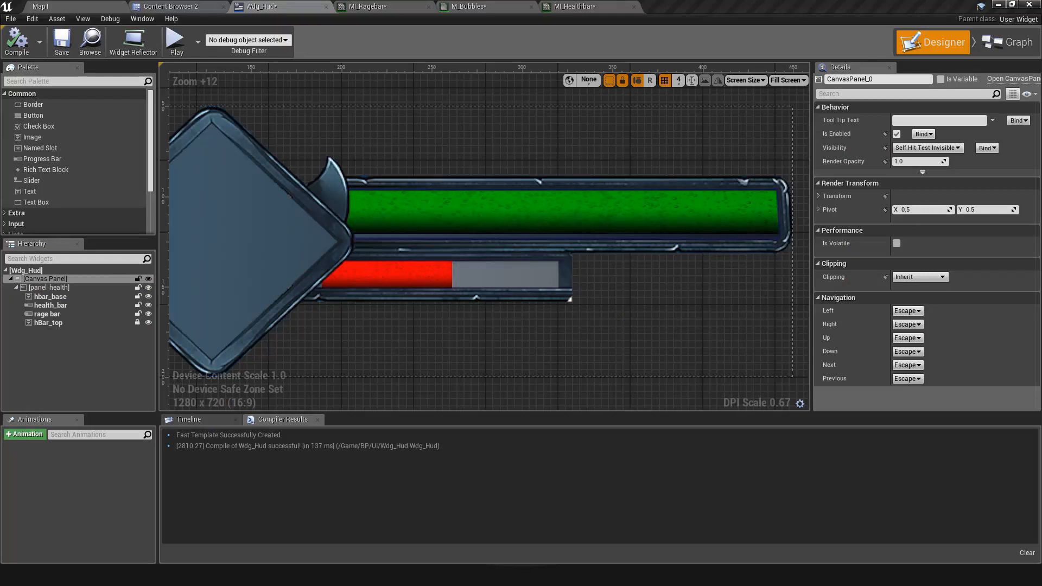
{"action": "right_click_drag", "start_coordinate": [562, 386], "coordinate": [528, 379]}
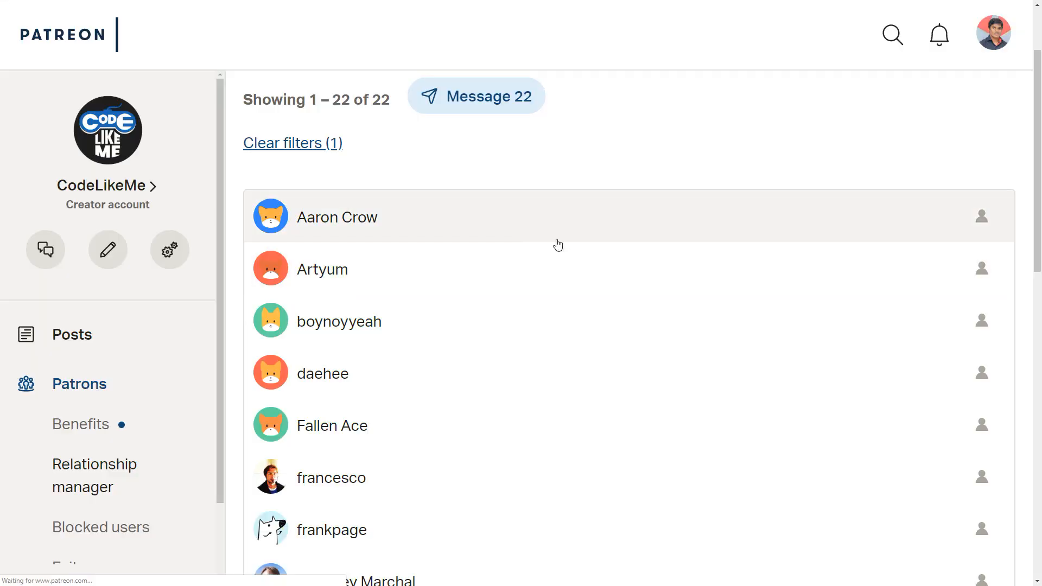
Look through the filtered list of patrons on the Patreon creator page
{"action": "scroll", "coordinate": [558, 246], "scroll_direction": "down", "scroll_amount": 10}
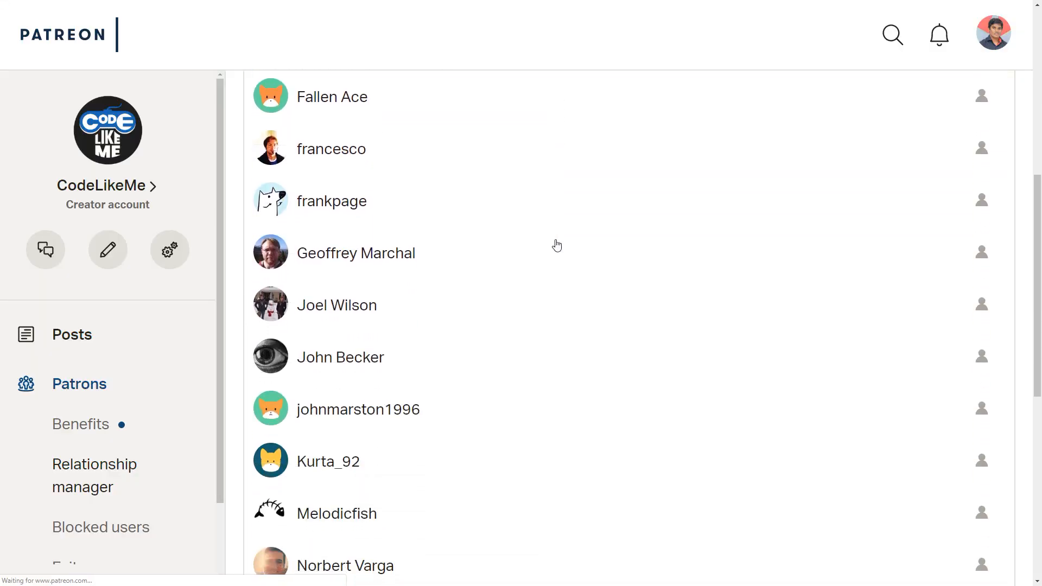
{"action": "scroll", "coordinate": [556, 246], "scroll_direction": "down", "scroll_amount": 3}
{"action": "scroll", "coordinate": [557, 245], "scroll_direction": "up", "scroll_amount": 9}
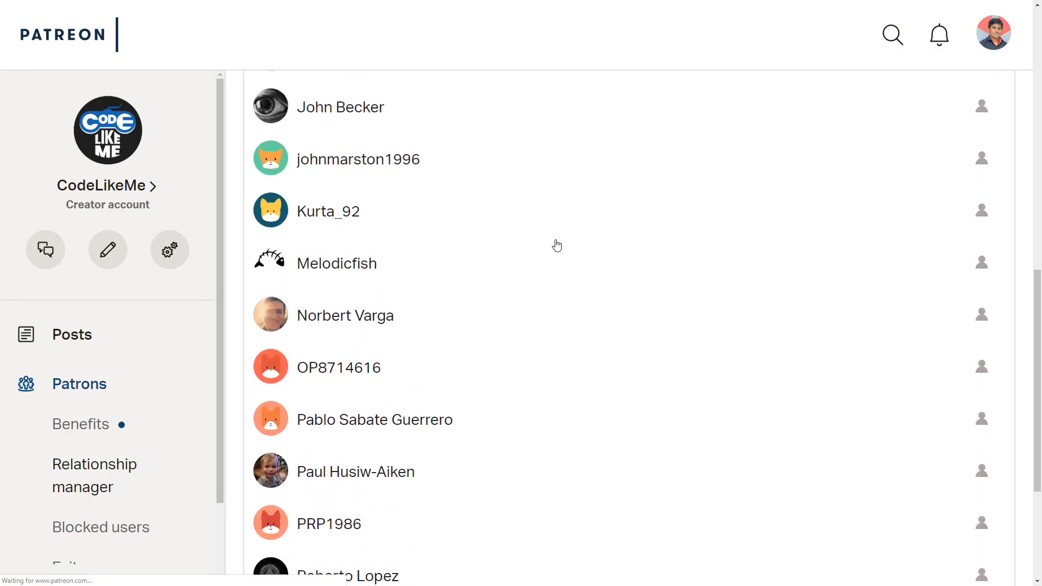
{"action": "scroll", "coordinate": [557, 246], "scroll_direction": "up", "scroll_amount": 8}
{"action": "scroll", "coordinate": [557, 247], "scroll_direction": "down", "scroll_amount": 4}
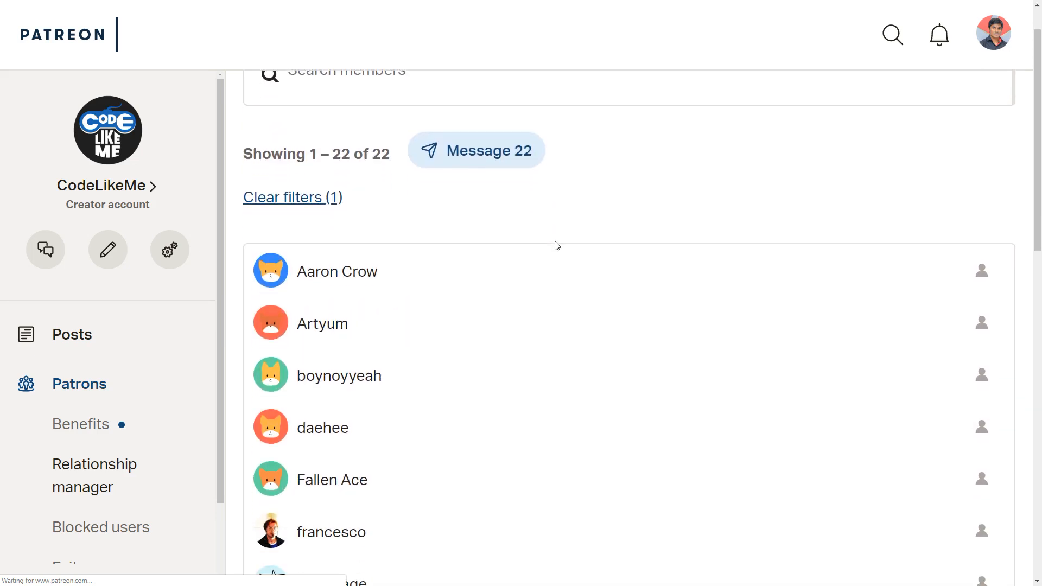
{"action": "scroll", "coordinate": [505, 258], "scroll_direction": "down", "scroll_amount": 4}
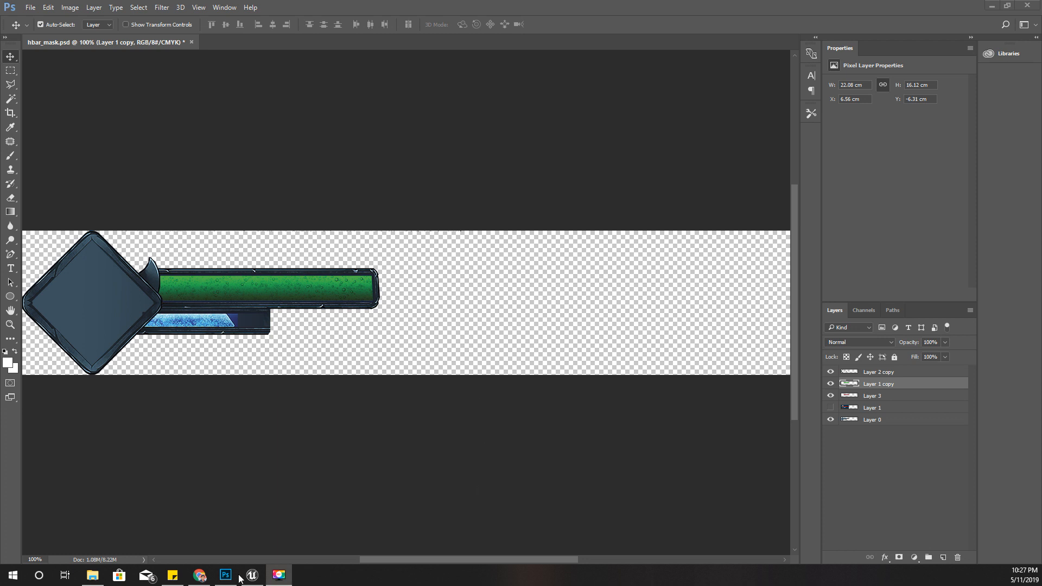
Copy the carbonated-water air bubble image from the Chrome search results and paste it into hbar_mask.psd in Photoshop as a new layer
{"action": "left_click", "coordinate": [200, 577]}
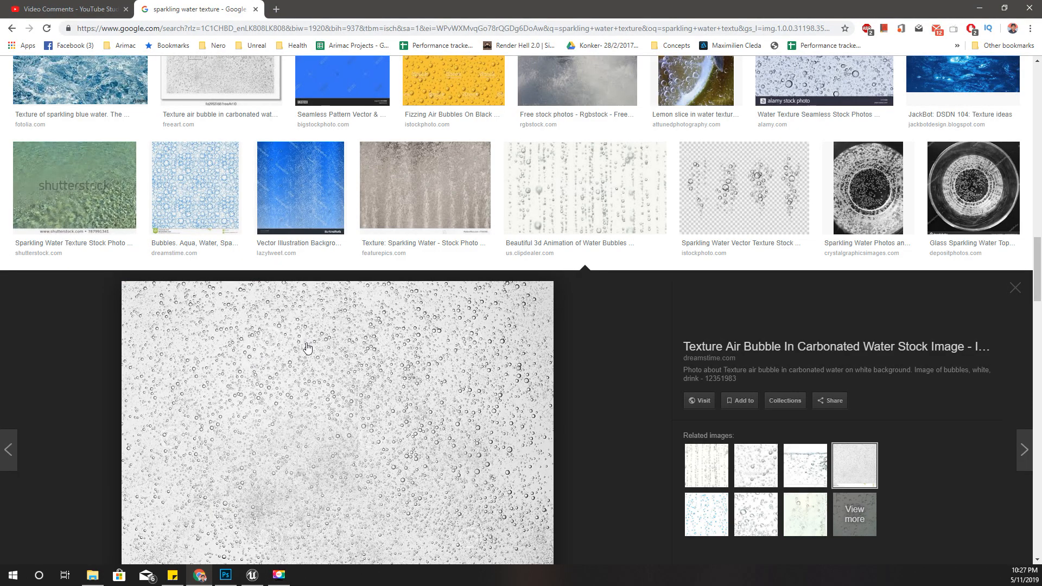
{"action": "right_click", "coordinate": [332, 344]}
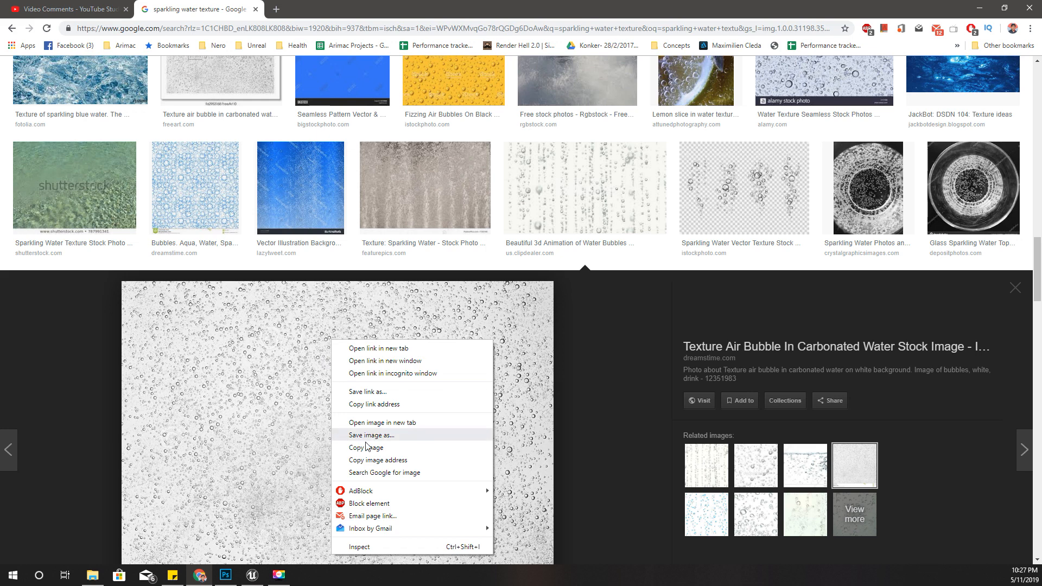
{"action": "left_click", "coordinate": [347, 447]}
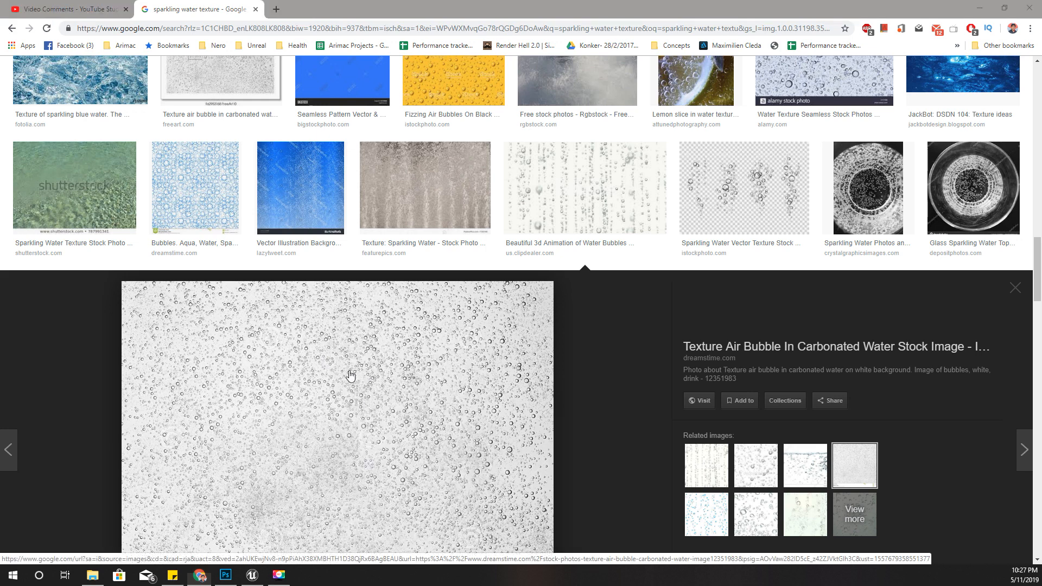
{"action": "key", "text": "alt+Tab"}
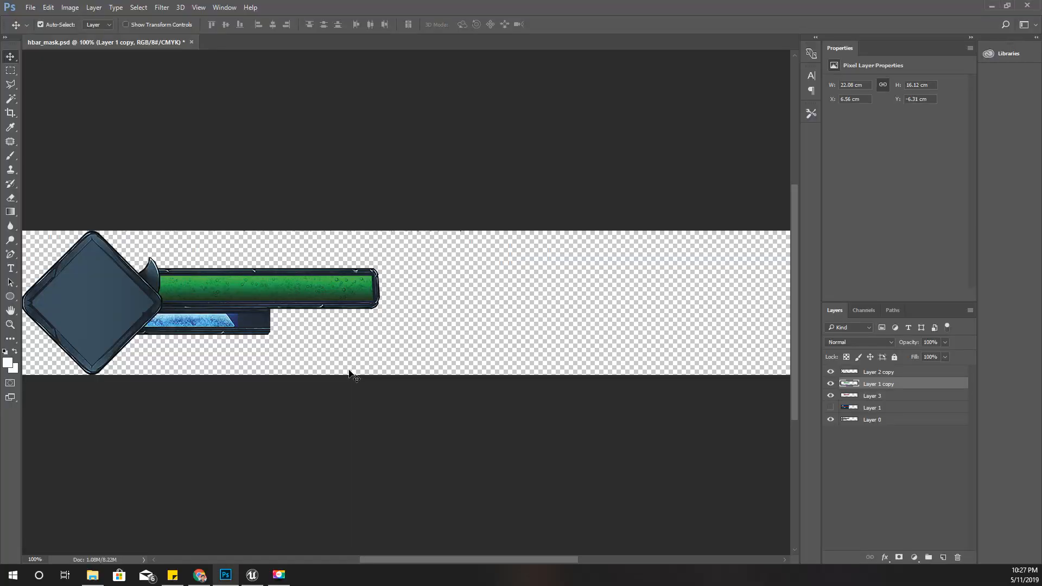
{"action": "key", "text": "ctrl"}
{"action": "key", "text": "ctrl+v"}
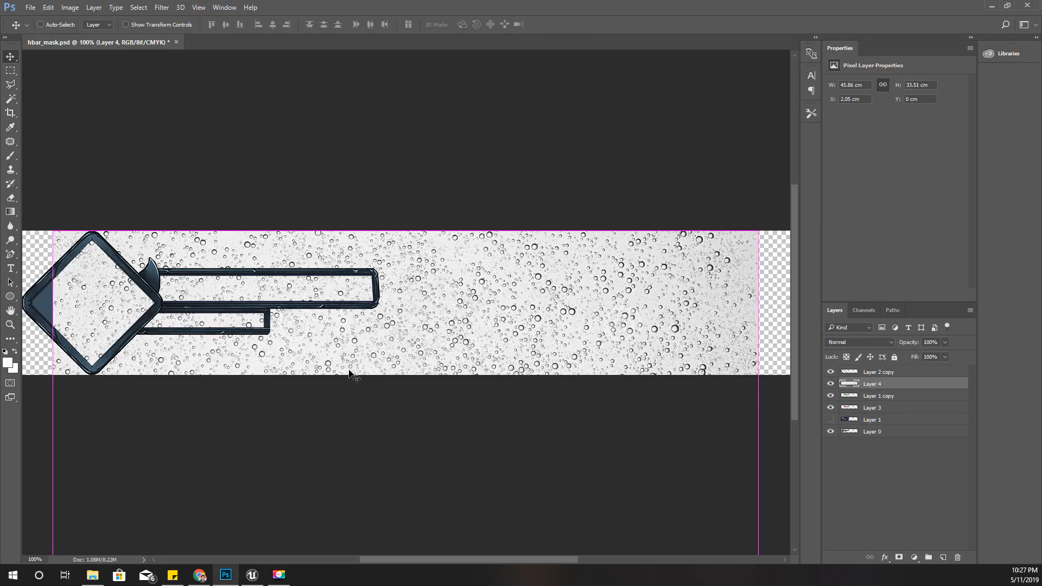
Scale the pasted bubble texture to about 14.68 by 9.67 cm and place it on the empty canvas beside the bars
{"action": "key", "text": "ctrl+t"}
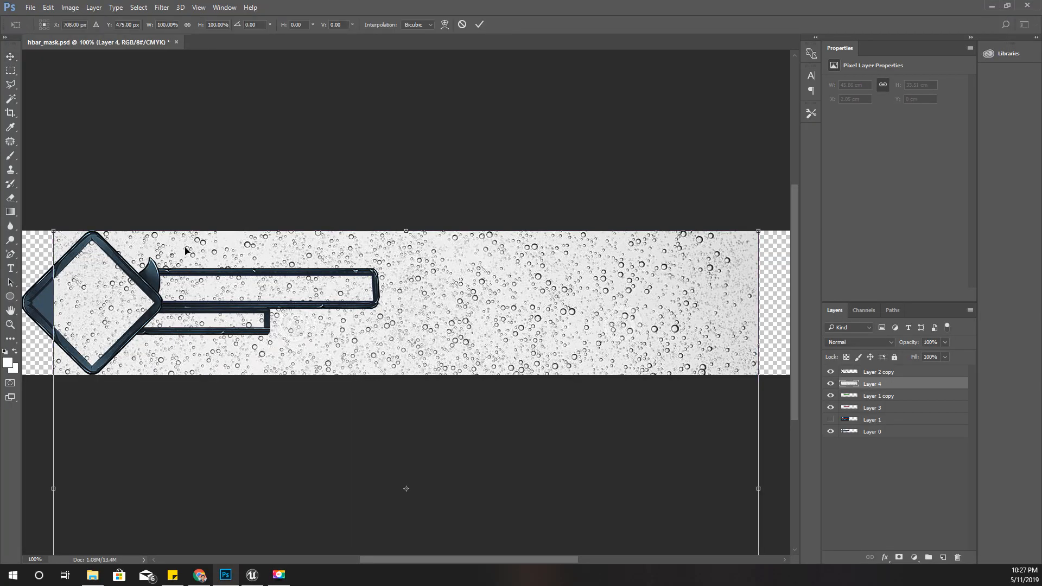
{"action": "left_click_drag", "start_coordinate": [54, 231], "coordinate": [479, 463]}
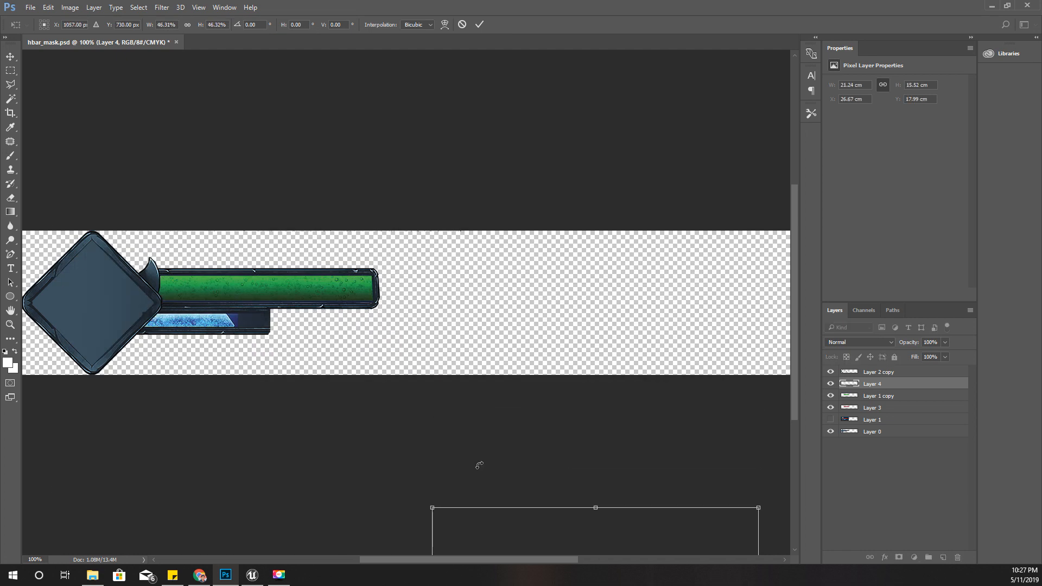
{"action": "left_click_drag", "start_coordinate": [565, 536], "coordinate": [525, 402]}
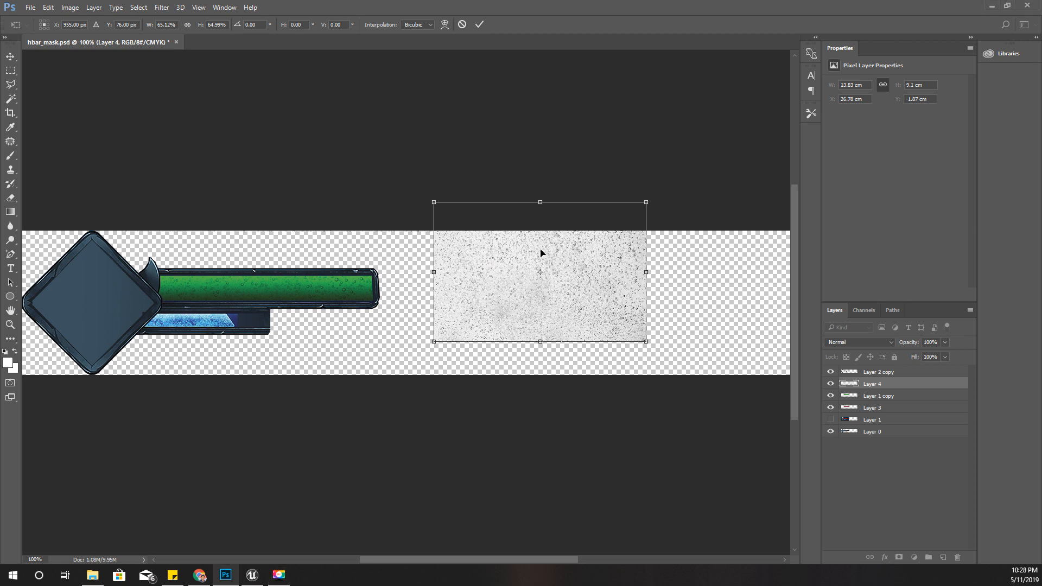
{"action": "left_click_drag", "start_coordinate": [542, 251], "coordinate": [262, 266]}
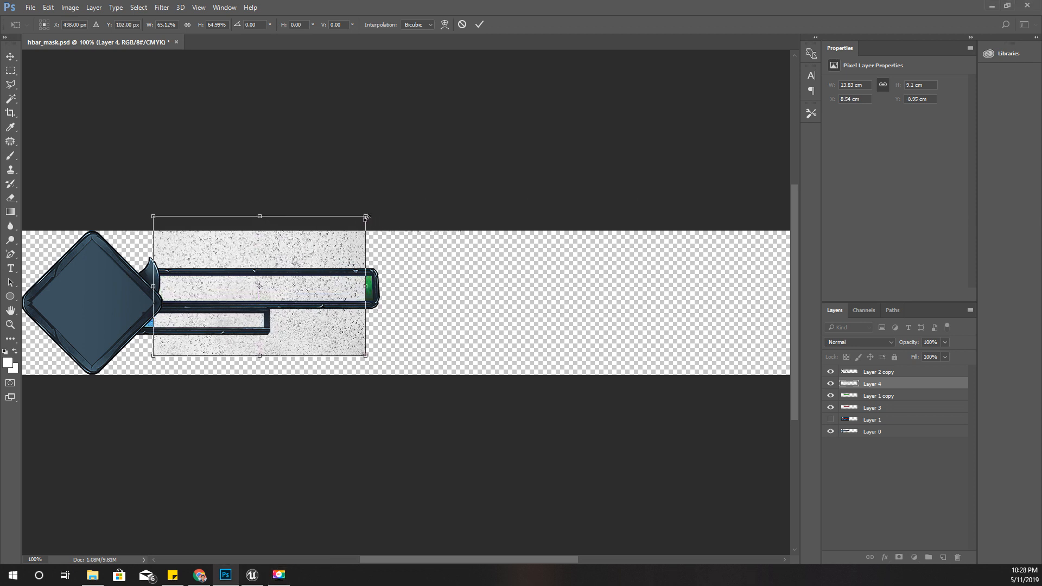
{"action": "left_click_drag", "start_coordinate": [365, 216], "coordinate": [381, 210]}
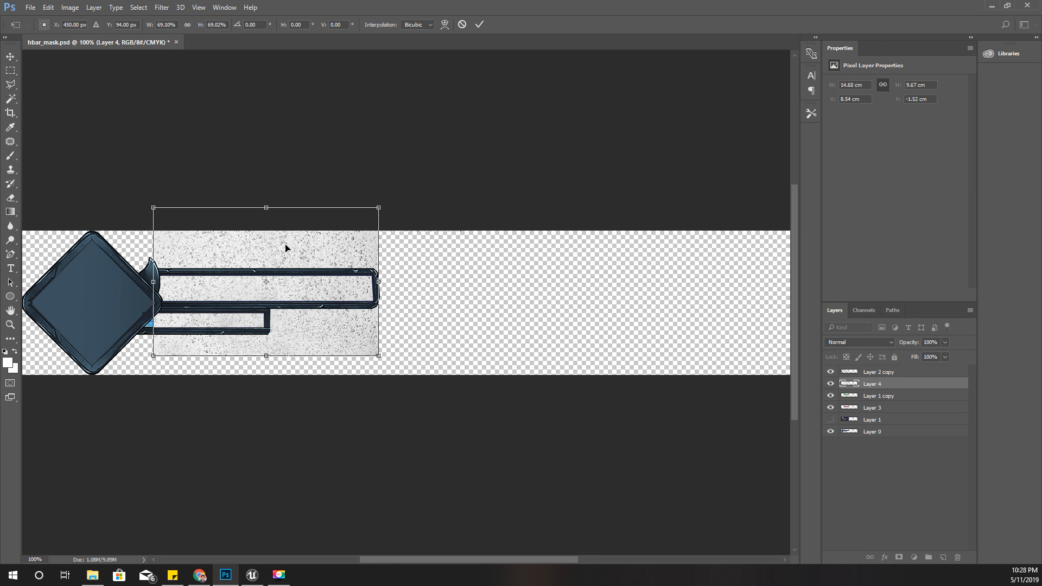
{"action": "left_click_drag", "start_coordinate": [264, 247], "coordinate": [527, 249]}
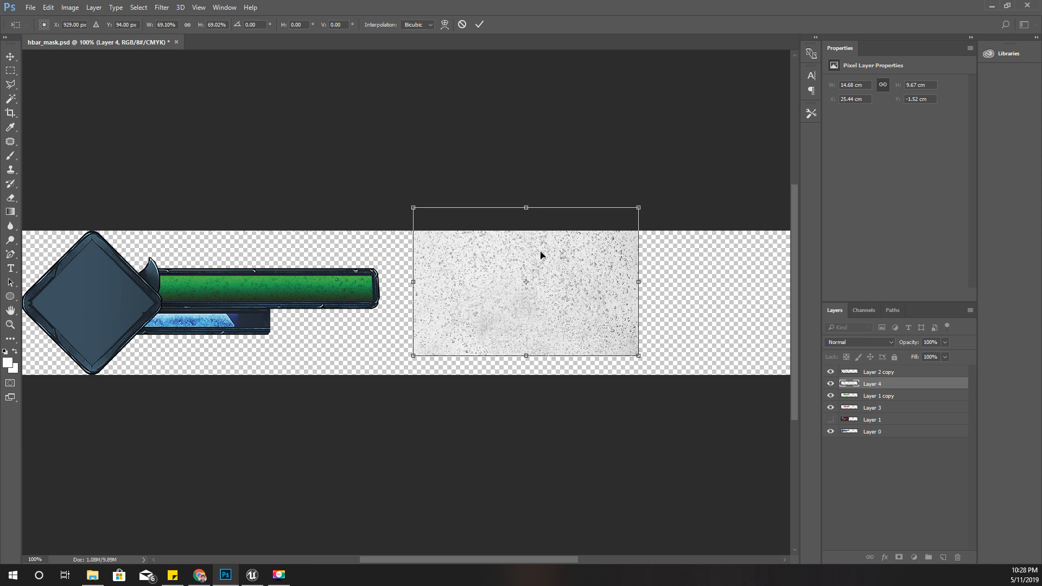
{"action": "left_click_drag", "start_coordinate": [509, 267], "coordinate": [507, 286]}
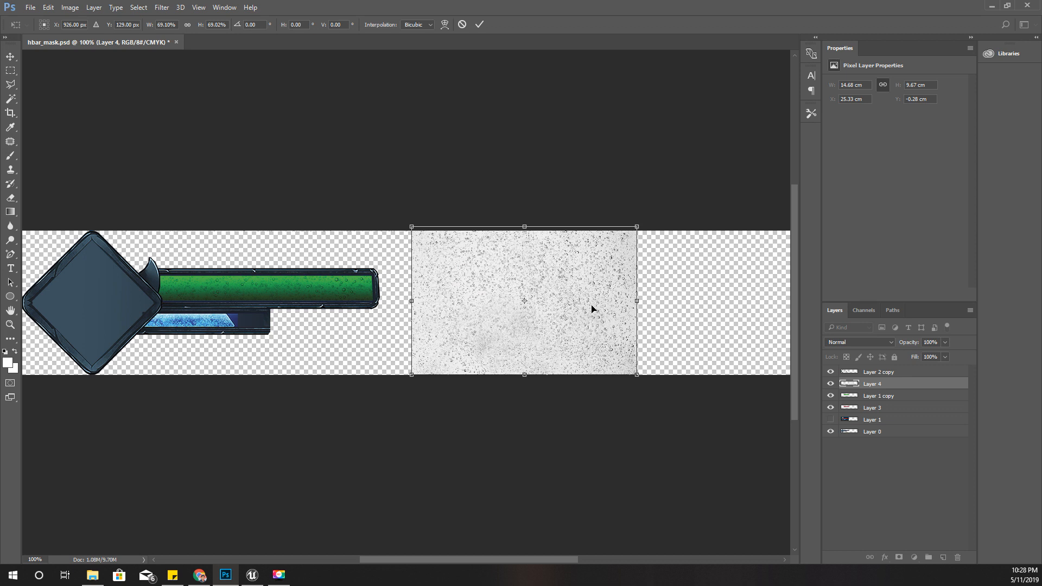
{"action": "key", "text": "Return"}
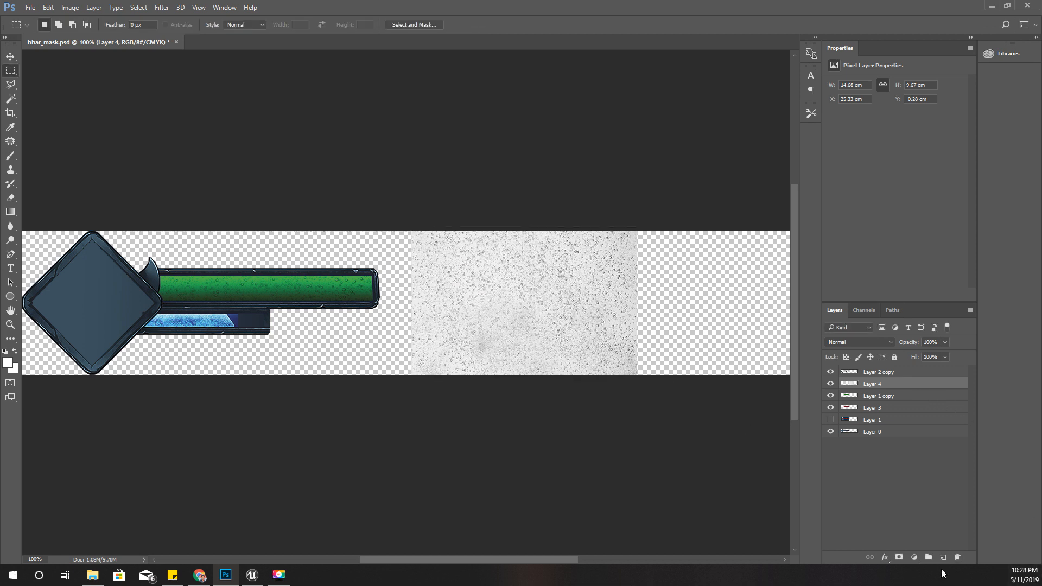
Add a layer mask to Layer 4 and select a horizontal strip about as tall as the health bar across the bubble texture
{"action": "left_click", "coordinate": [898, 558]}
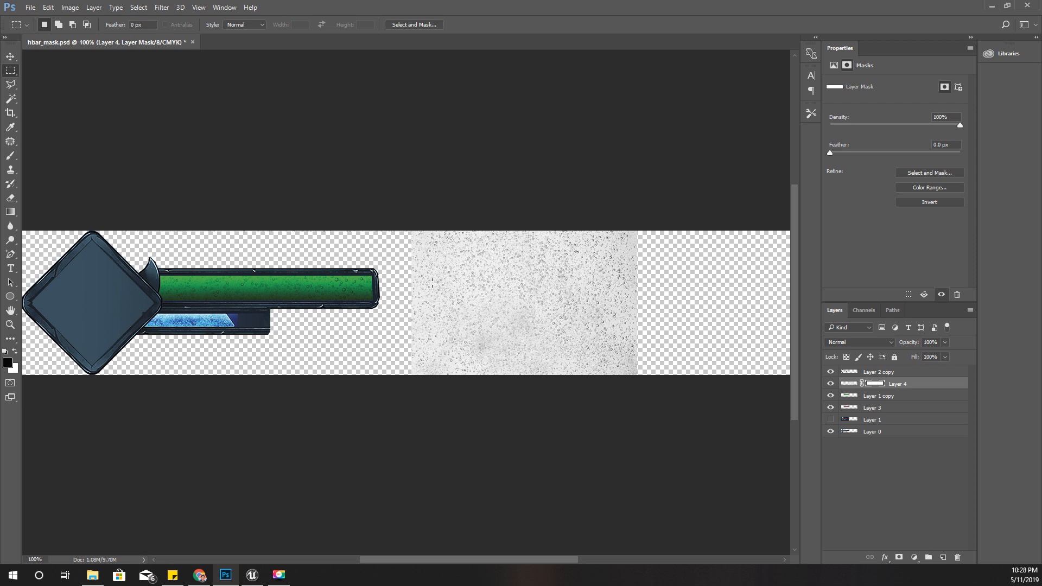
{"action": "left_click_drag", "start_coordinate": [416, 271], "coordinate": [636, 306]}
{"action": "key", "text": "i"}
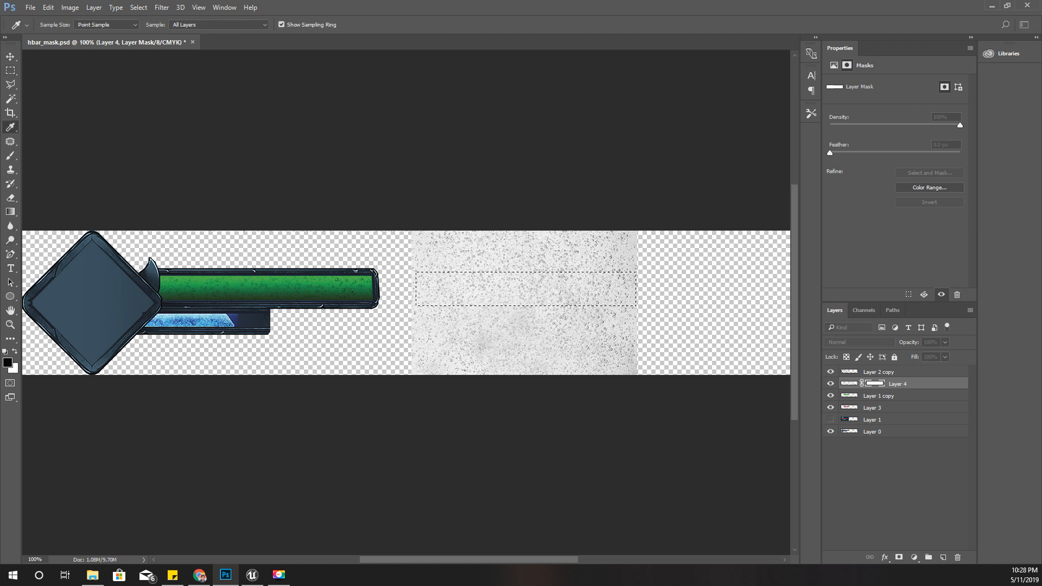
{"action": "key", "text": "m"}
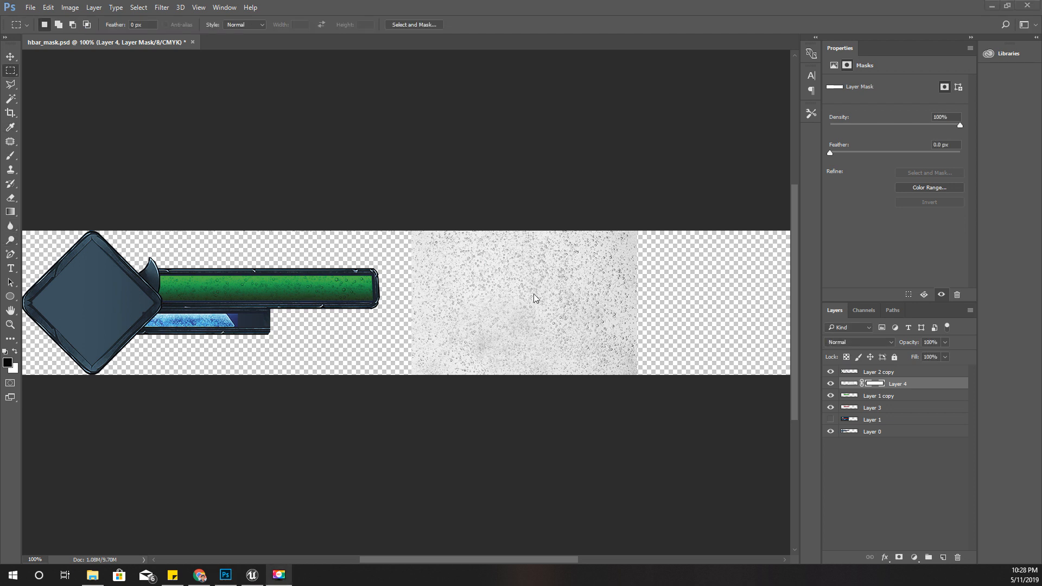
Turn off the CMYK proof color preview and restore the strip selection on the bubble texture
{"action": "left_click", "coordinate": [527, 2]}
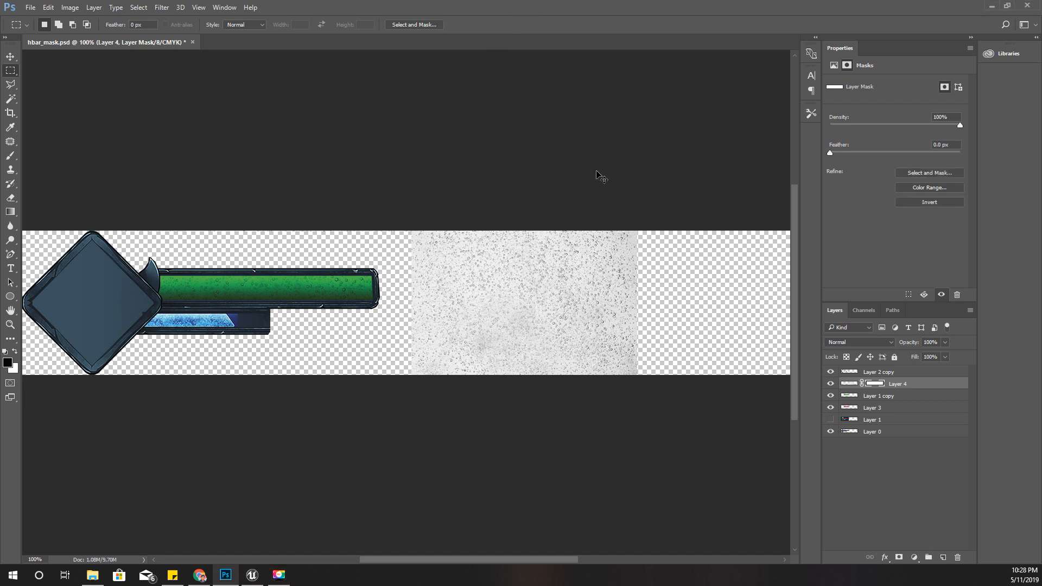
{"action": "key", "text": "ctrl+y"}
{"action": "key", "text": "ctrl+z"}
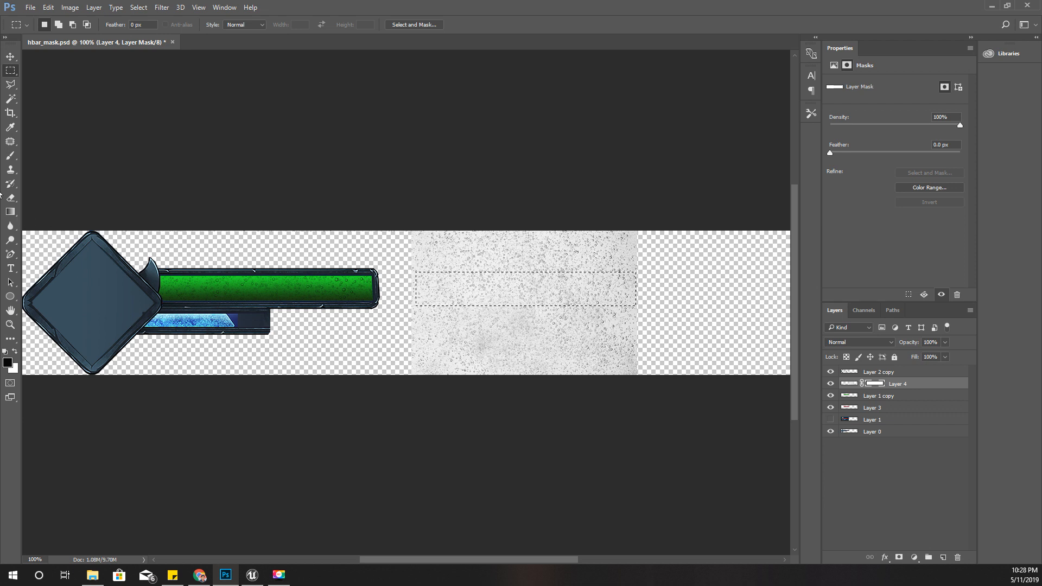
Invert the strip selection so that everything outside it is selected
{"action": "right_click", "coordinate": [535, 295]}
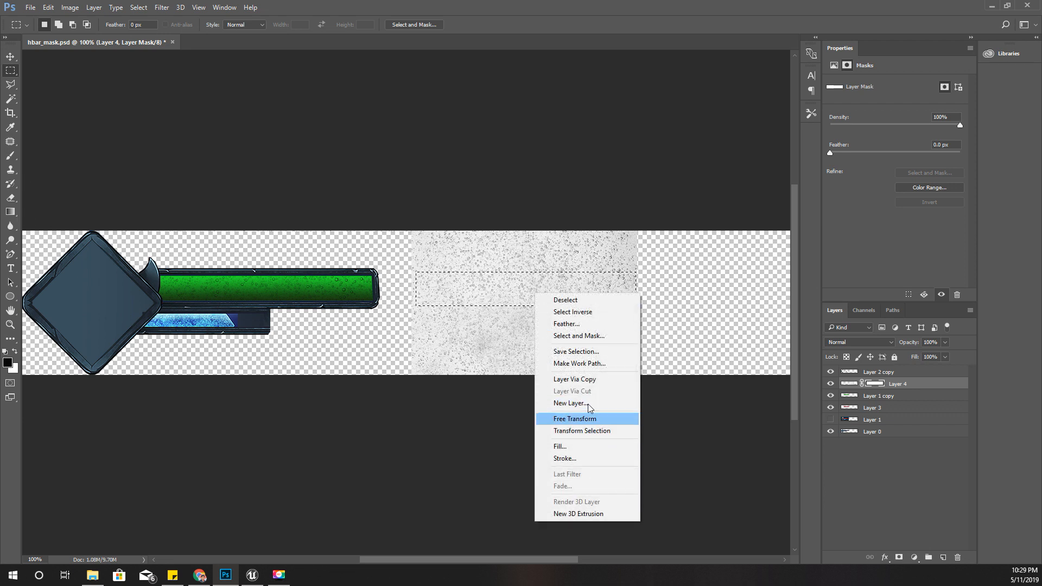
{"action": "left_click", "coordinate": [140, 9]}
{"action": "left_click", "coordinate": [140, 10]}
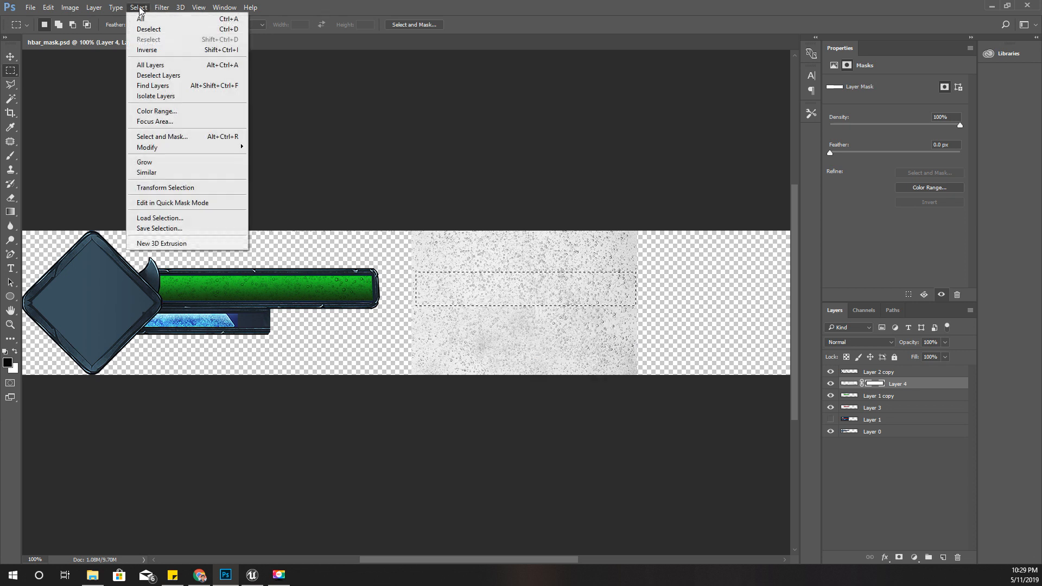
{"action": "left_click", "coordinate": [143, 50]}
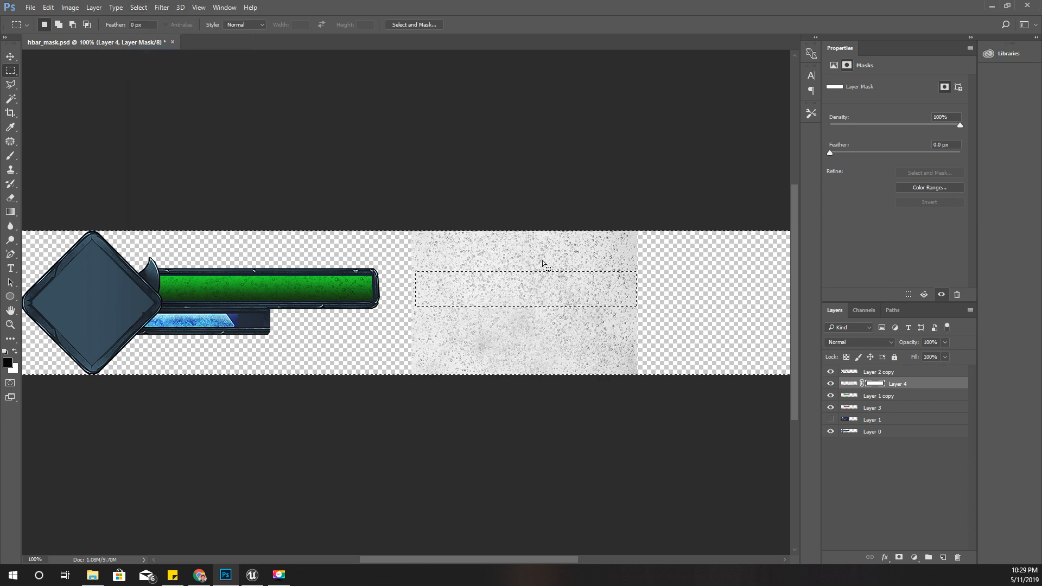
Fill the selected area of Layer 4's mask with black in Normal mode at 100% opacity, and deselect
{"action": "key", "text": "shift"}
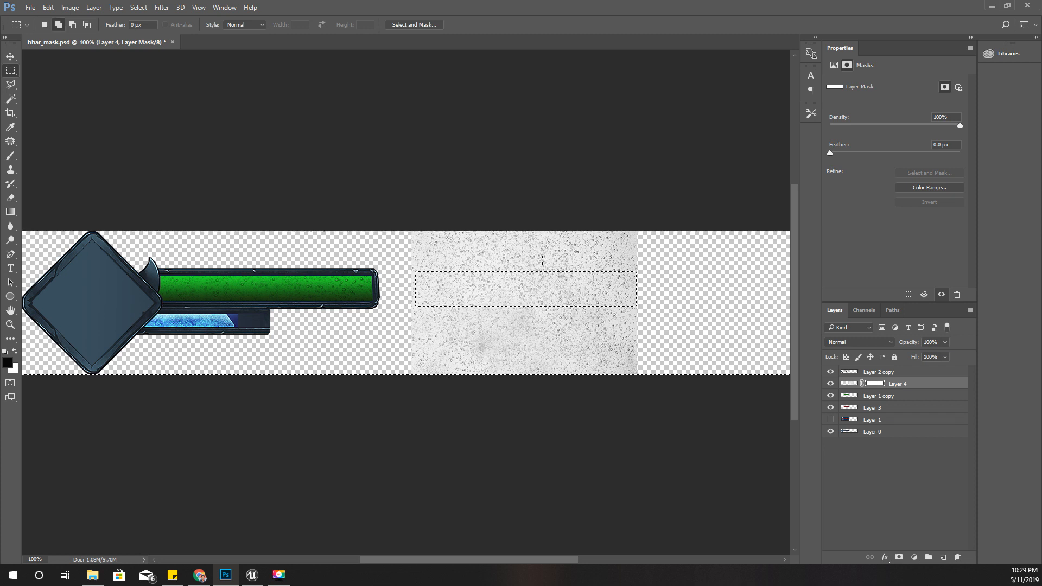
{"action": "key", "text": "i"}
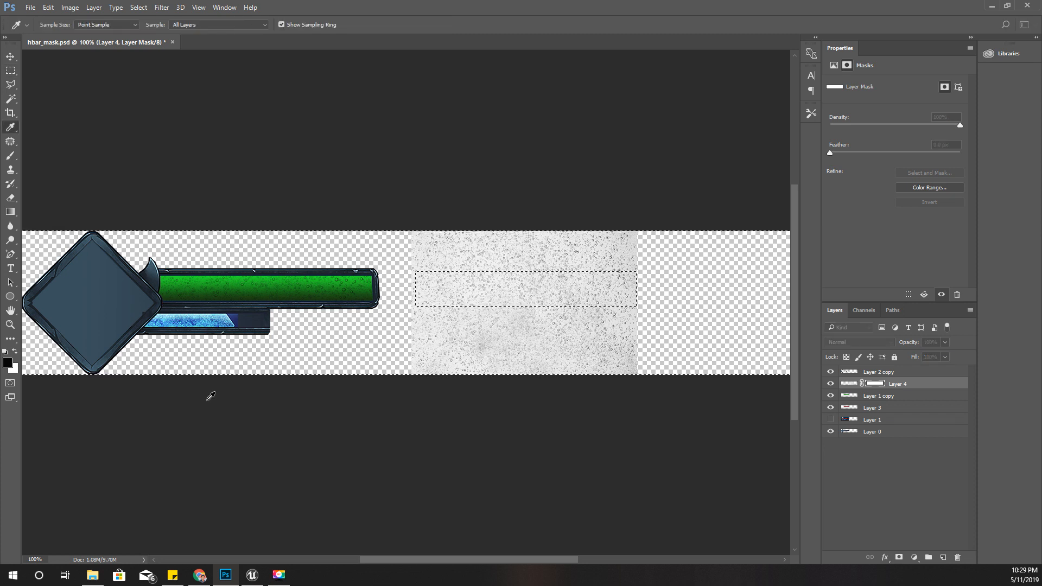
{"action": "key", "text": "shift+BackSpace"}
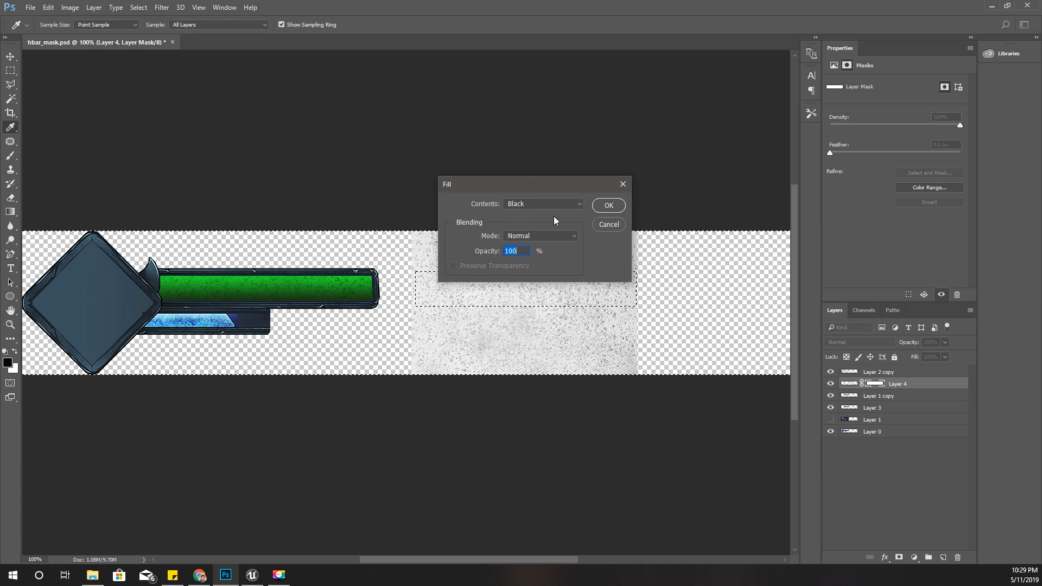
{"action": "left_click", "coordinate": [608, 205]}
{"action": "key", "text": "m"}
{"action": "key", "text": "ctrl+d"}
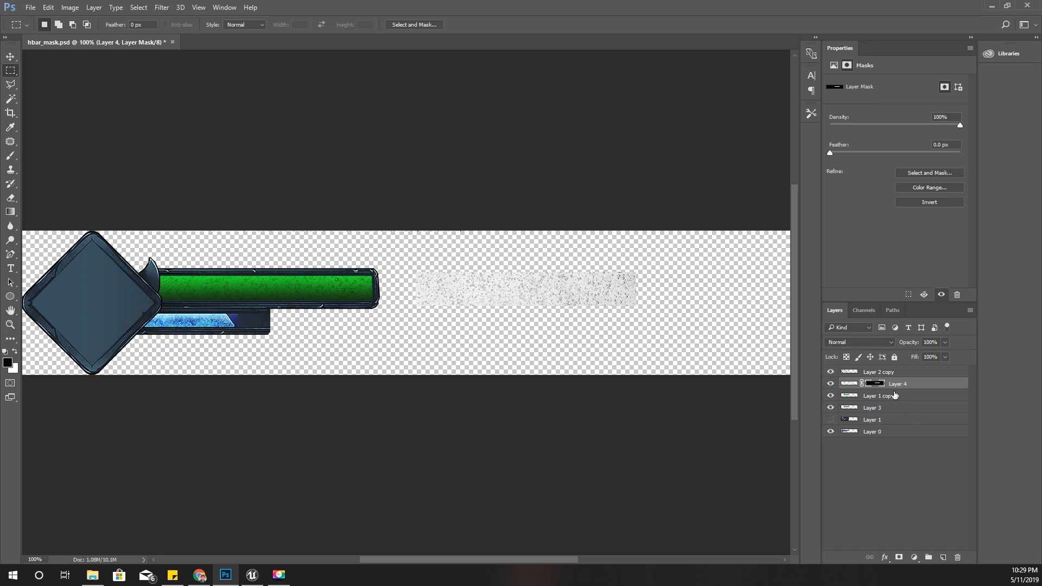
{"action": "left_click", "coordinate": [850, 384]}
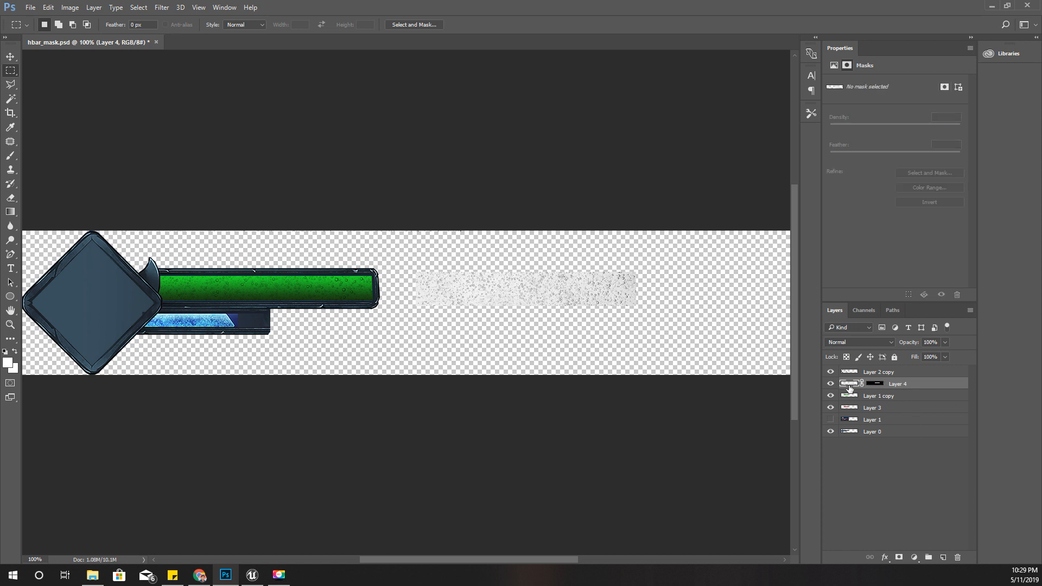
{"action": "key", "text": "h"}
{"action": "left_click_drag", "start_coordinate": [570, 146], "coordinate": [653, 94]}
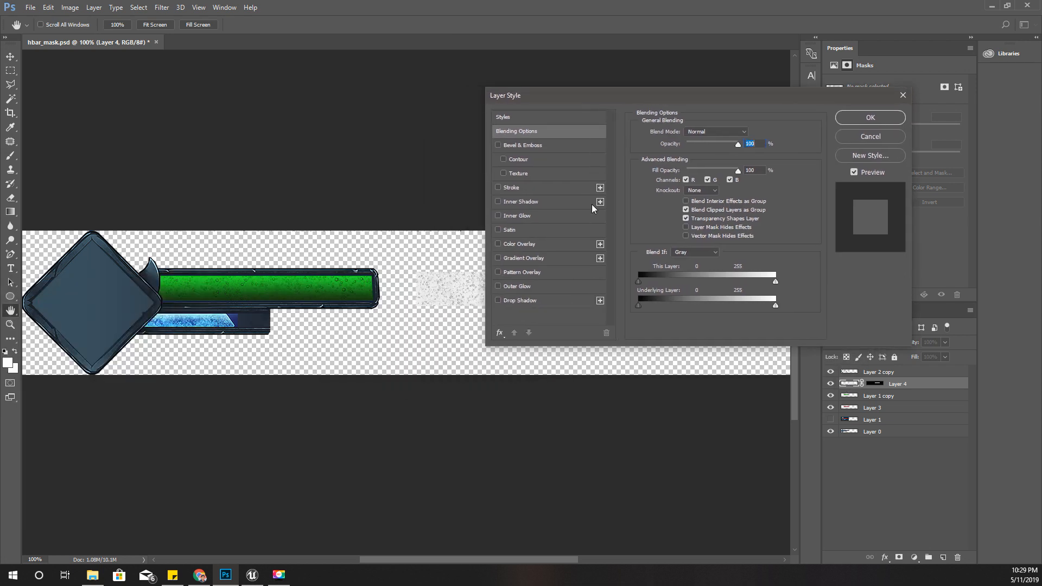
{"action": "left_click", "coordinate": [498, 244]}
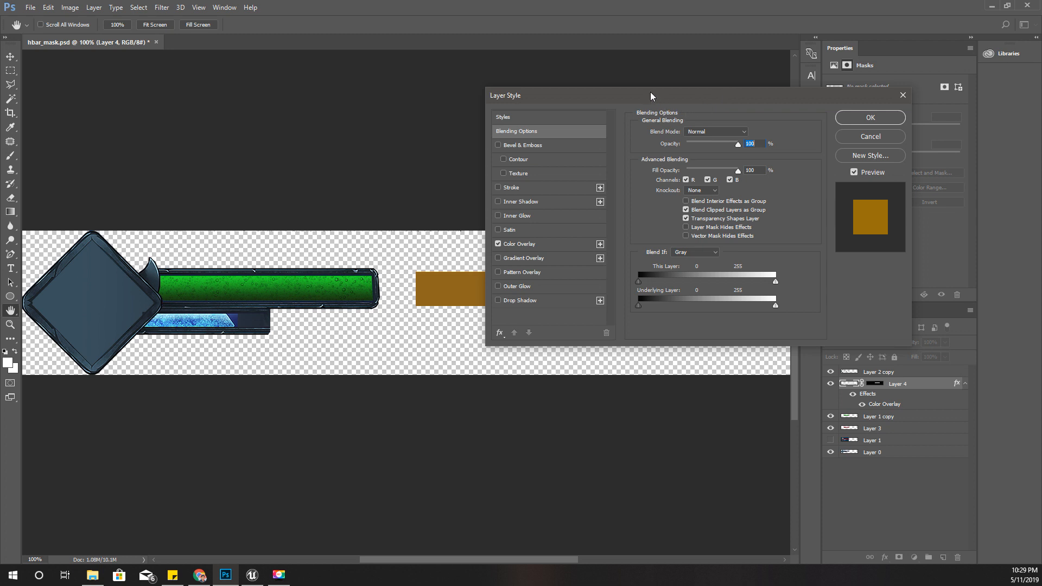
{"action": "left_click_drag", "start_coordinate": [650, 92], "coordinate": [740, 140]}
{"action": "left_click", "coordinate": [789, 177]}
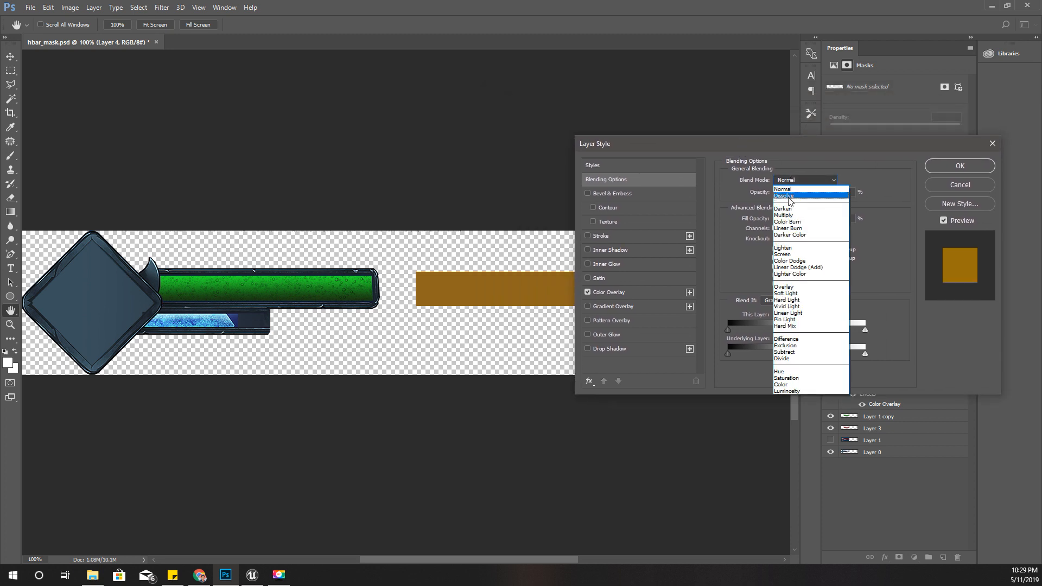
{"action": "left_click", "coordinate": [787, 216]}
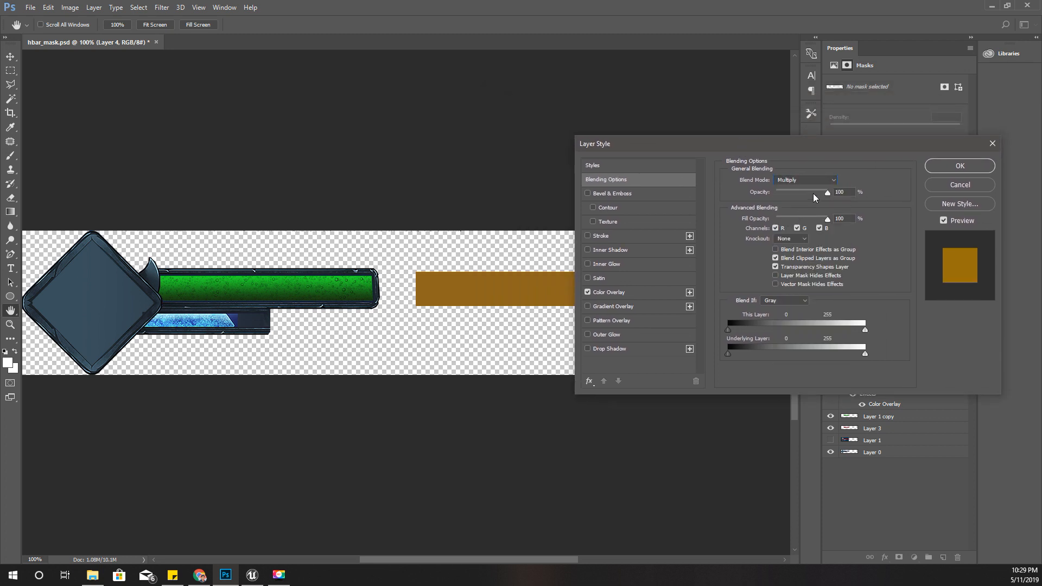
{"action": "left_click_drag", "start_coordinate": [825, 193], "coordinate": [805, 194]}
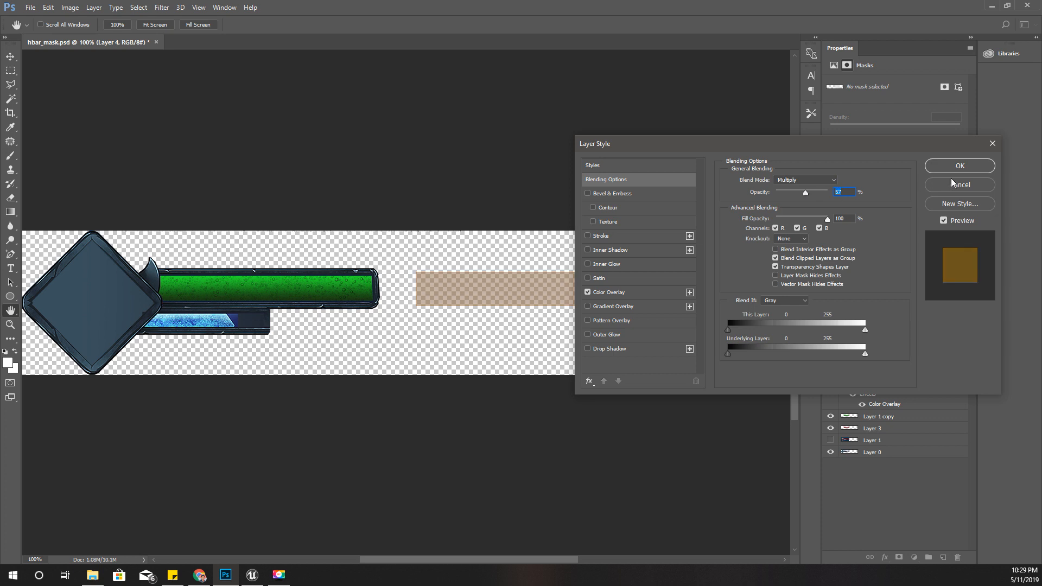
{"action": "key", "text": "shift+Up"}
{"action": "key", "text": "shift+Up"}
{"action": "key", "text": "shift+Up"}
{"action": "key", "text": "shift+Up"}
{"action": "key", "text": "shift+Up"}
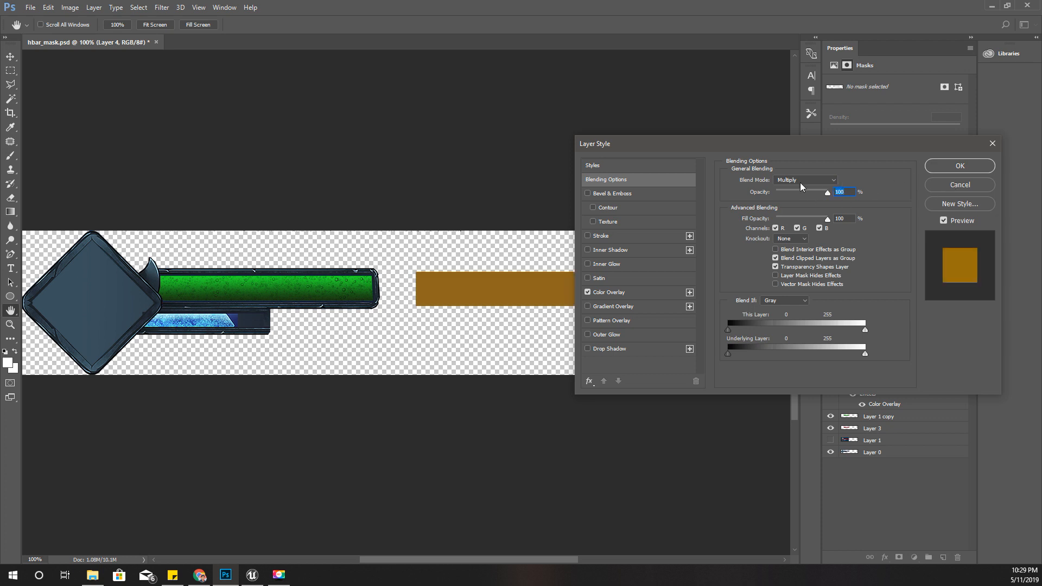
{"action": "left_click", "coordinate": [800, 182]}
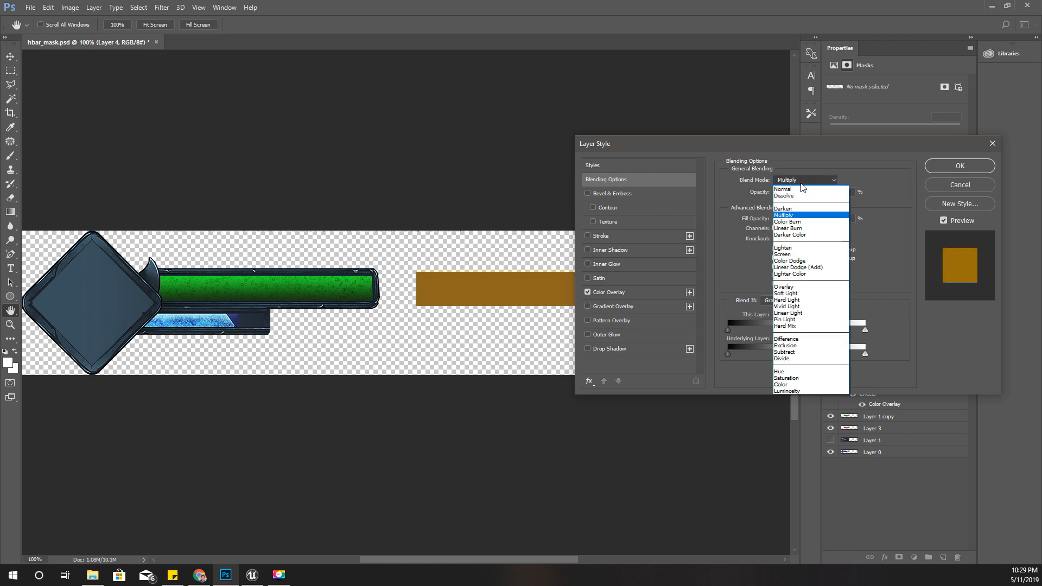
{"action": "left_click", "coordinate": [800, 183]}
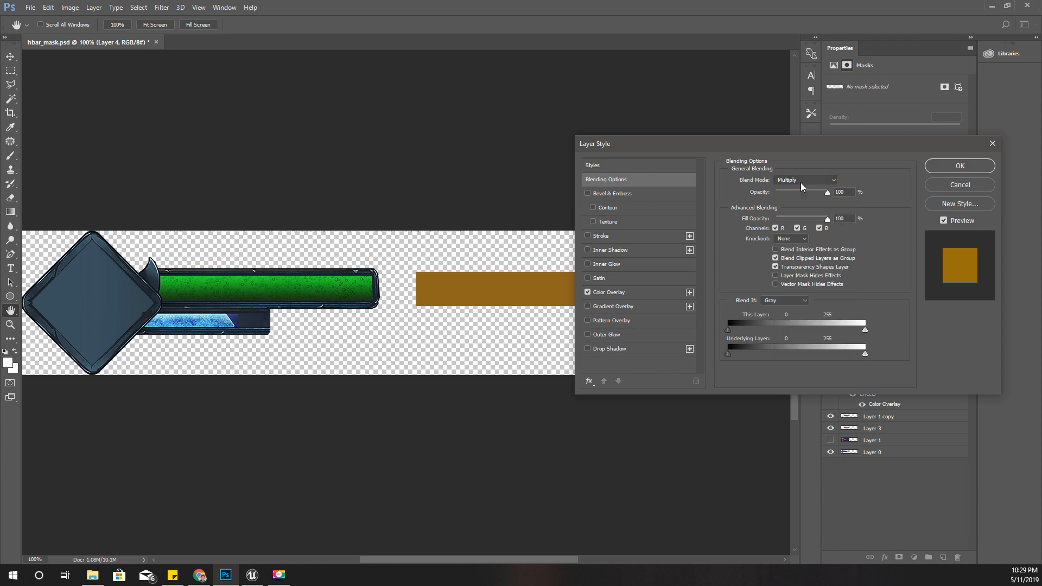
{"action": "left_click", "coordinate": [960, 184]}
Restore the strip selection on the bubble texture and add a new layer directly above Layer 4
{"action": "key", "text": "ctrl+z"}
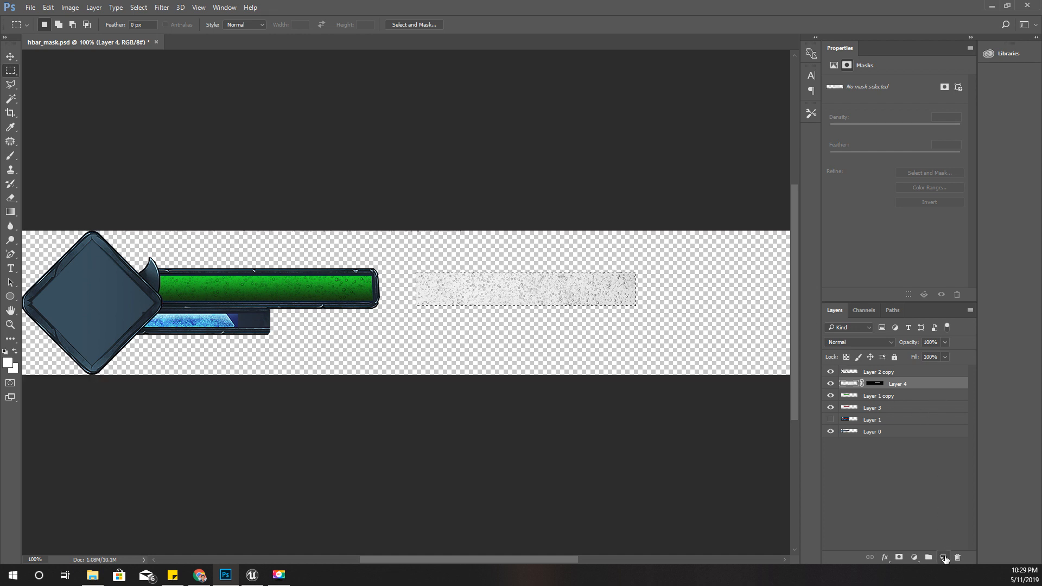
{"action": "left_click", "coordinate": [944, 557]}
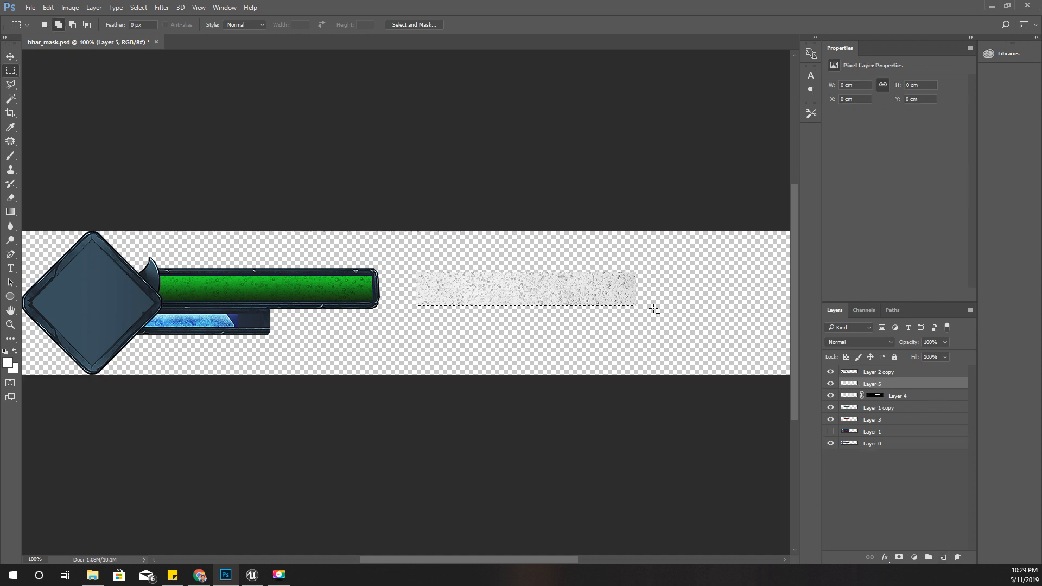
{"action": "key", "text": "shift+F5"}
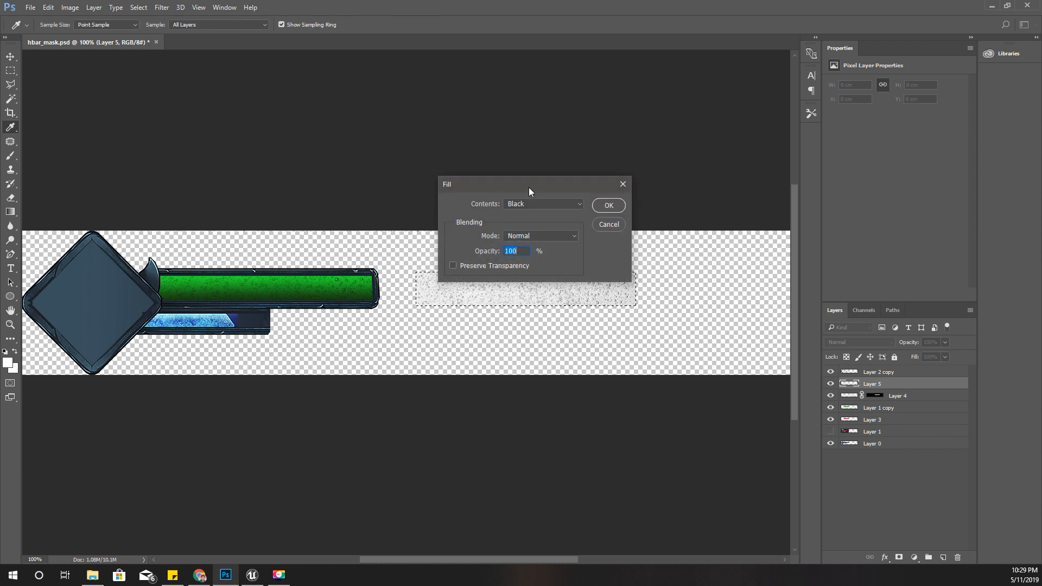
{"action": "left_click", "coordinate": [603, 225]}
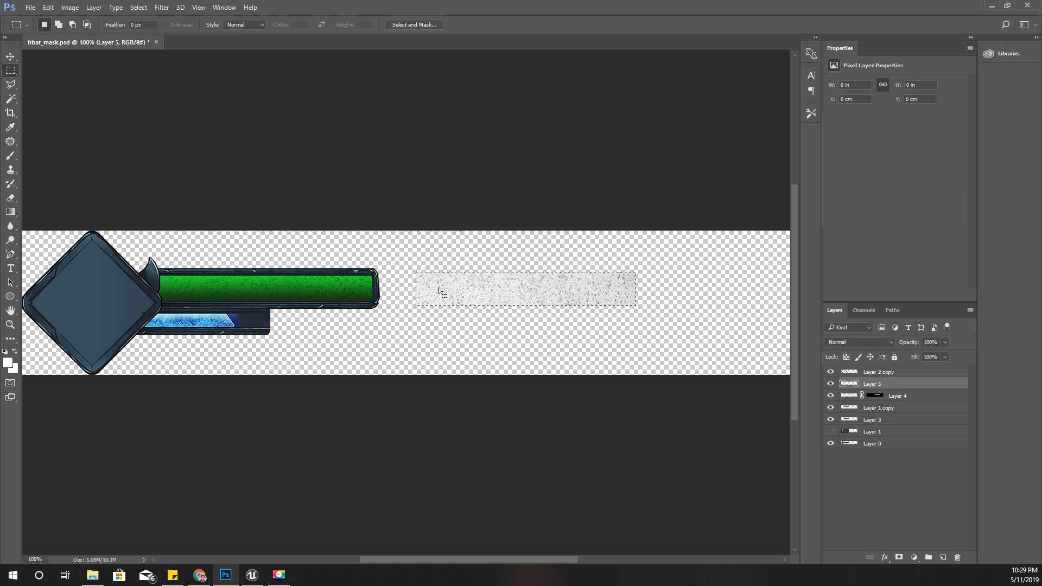
Fill the strip selection on the new layer with a vertical linear gradient, dark green at its lower edge to bright green at its upper edge
{"action": "left_click", "coordinate": [10, 212]}
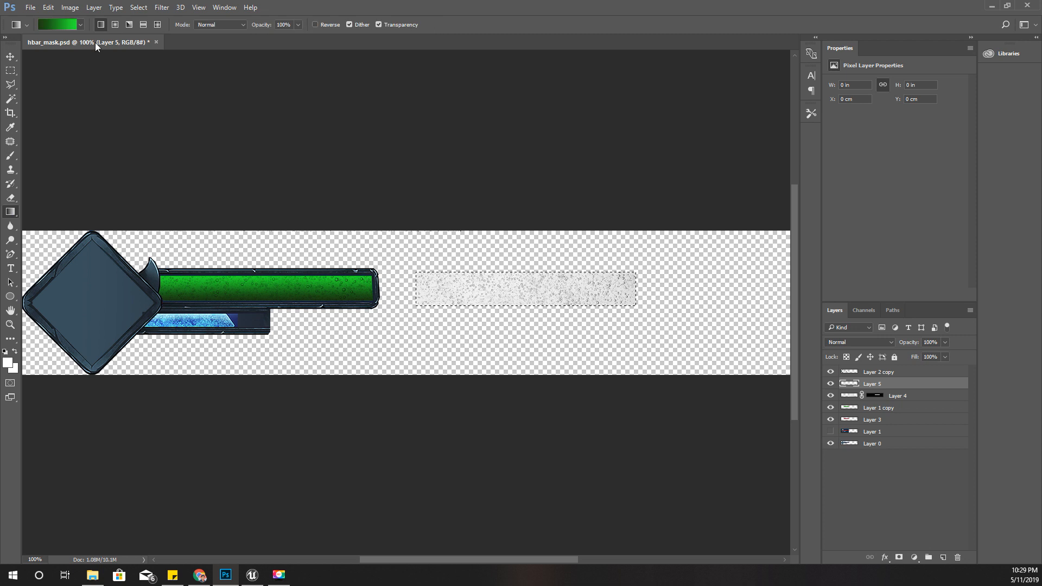
{"action": "left_click", "coordinate": [59, 25]}
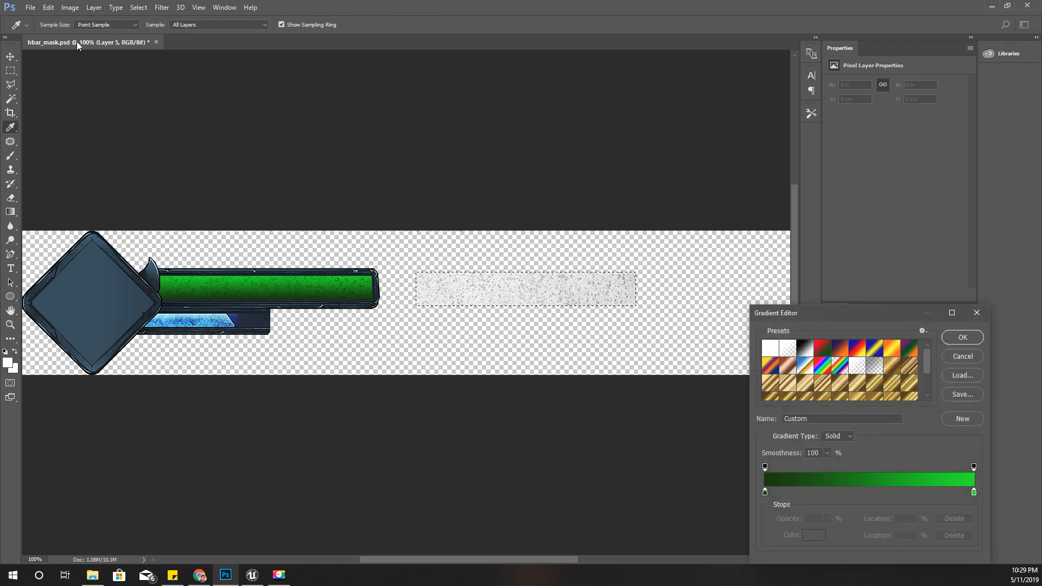
{"action": "left_click", "coordinate": [962, 337]}
{"action": "mouse_move", "coordinate": [524, 272]}
{"action": "left_mouse_down"}
{"action": "mouse_move", "coordinate": [524, 307]}
{"action": "mouse_move", "coordinate": [524, 270]}
{"action": "left_mouse_up"}
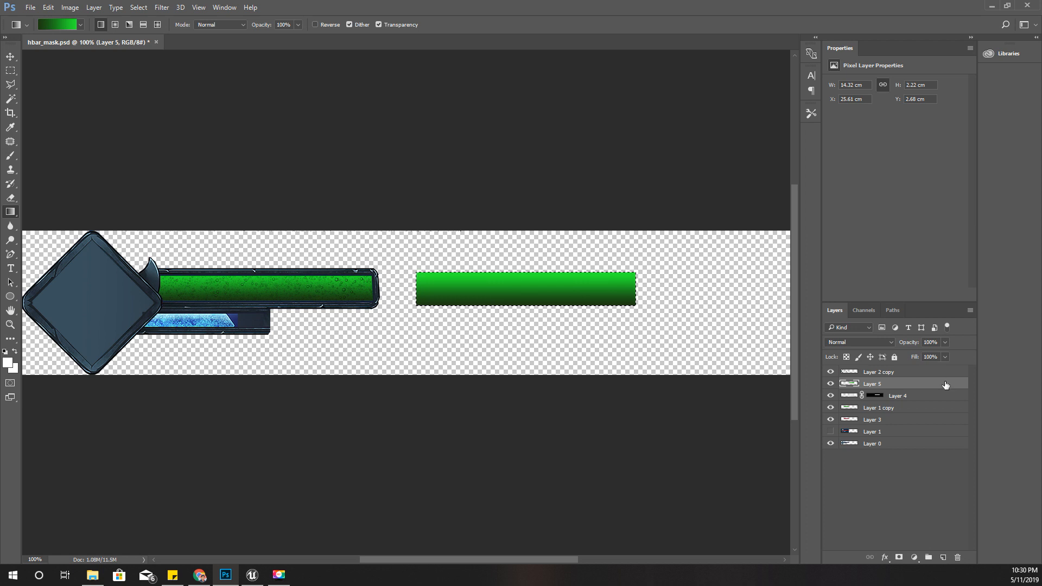
Set the green gradient layer's blend mode to Multiply and deselect the strip
{"action": "left_click", "coordinate": [886, 342]}
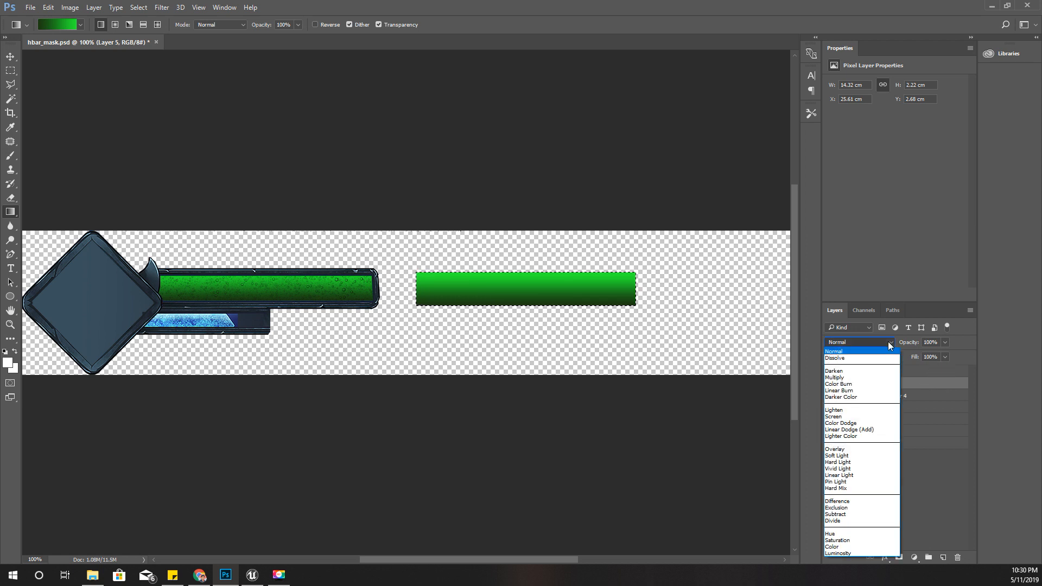
{"action": "left_click", "coordinate": [845, 379]}
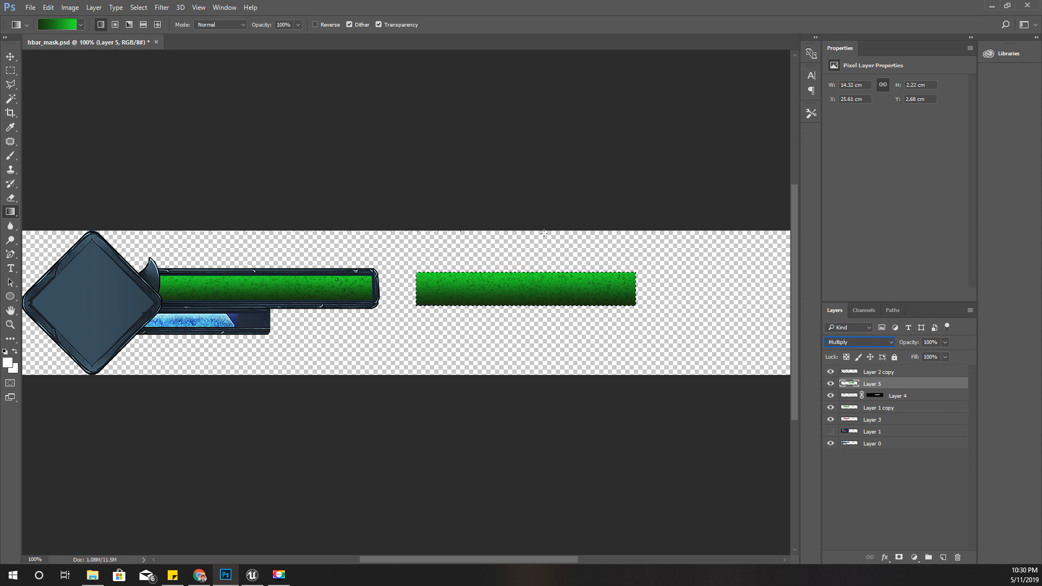
{"action": "key", "text": "ctrl+d"}
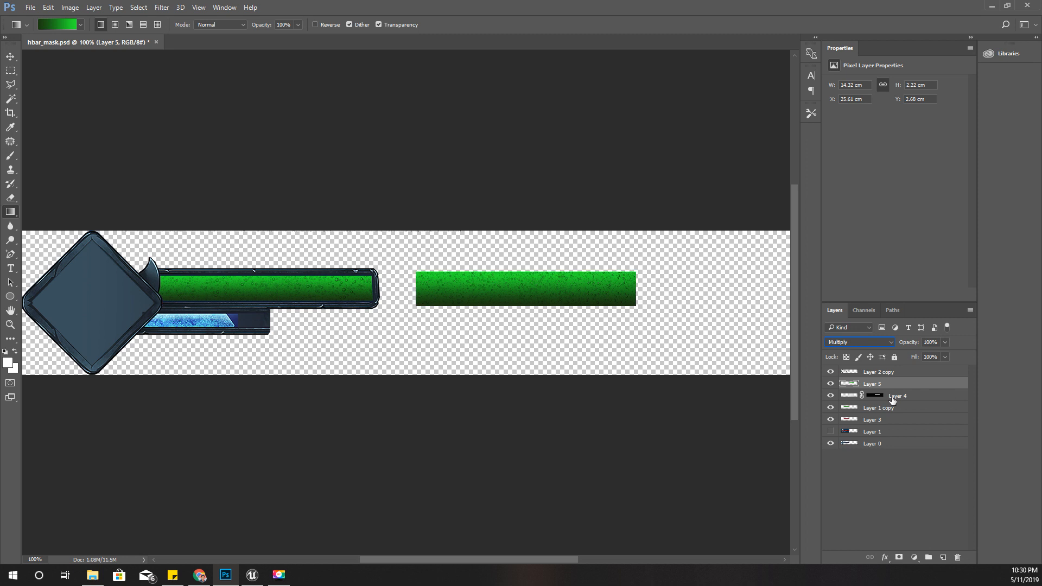
Unlink Layer 4's mask from its image and rename the layer bubble
{"action": "left_click", "coordinate": [850, 397]}
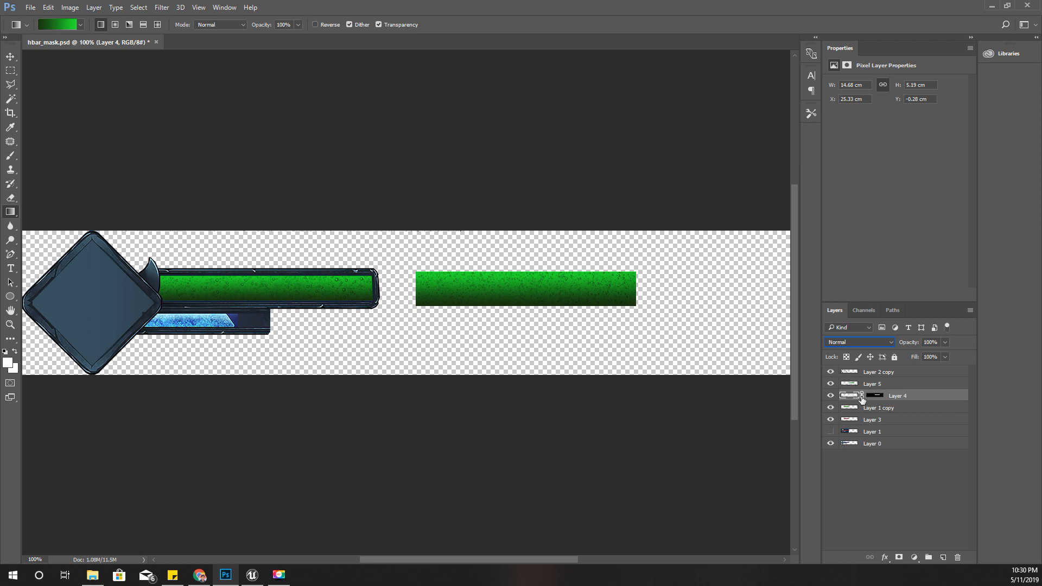
{"action": "left_click", "coordinate": [862, 396]}
{"action": "left_click", "coordinate": [831, 396]}
{"action": "left_click", "coordinate": [831, 396]}
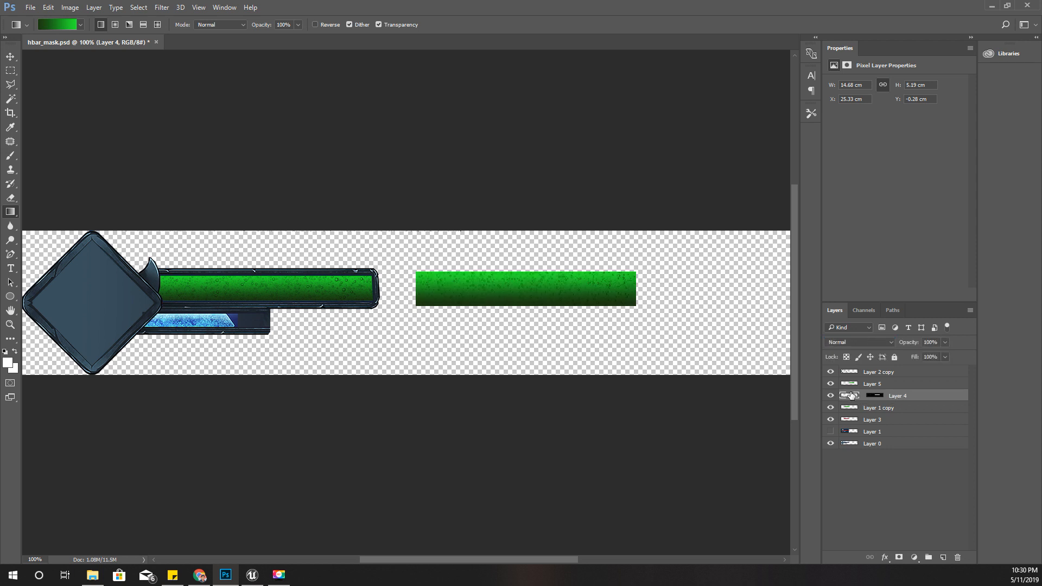
{"action": "double_click", "coordinate": [899, 397]}
{"action": "type", "text": "bubble"}
{"action": "key", "text": "Return"}
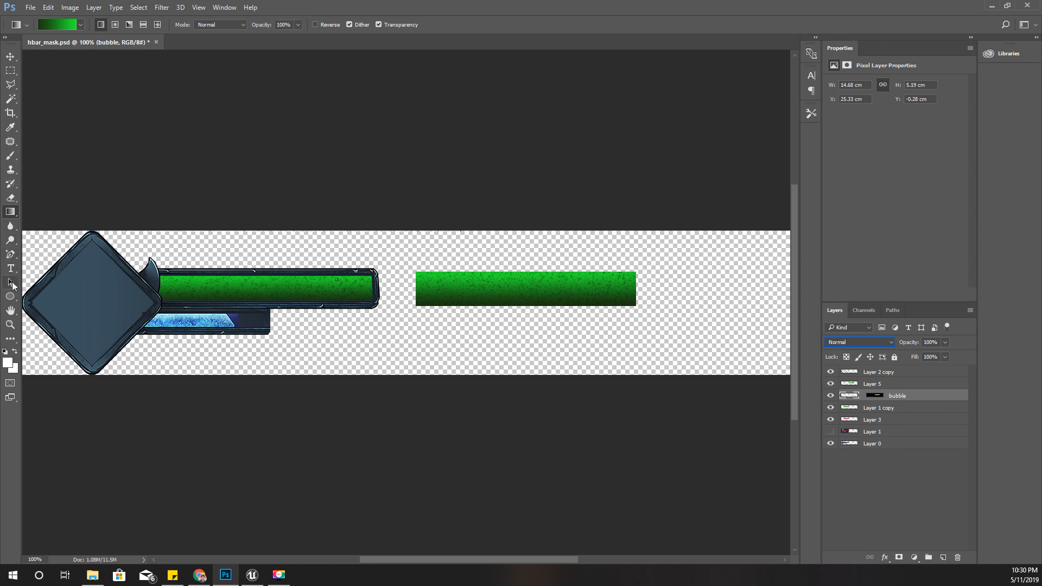
Step back through the latest changes and nudge the bubble texture downward behind its stationary strip mask with the Move tool
{"action": "left_click", "coordinate": [9, 116]}
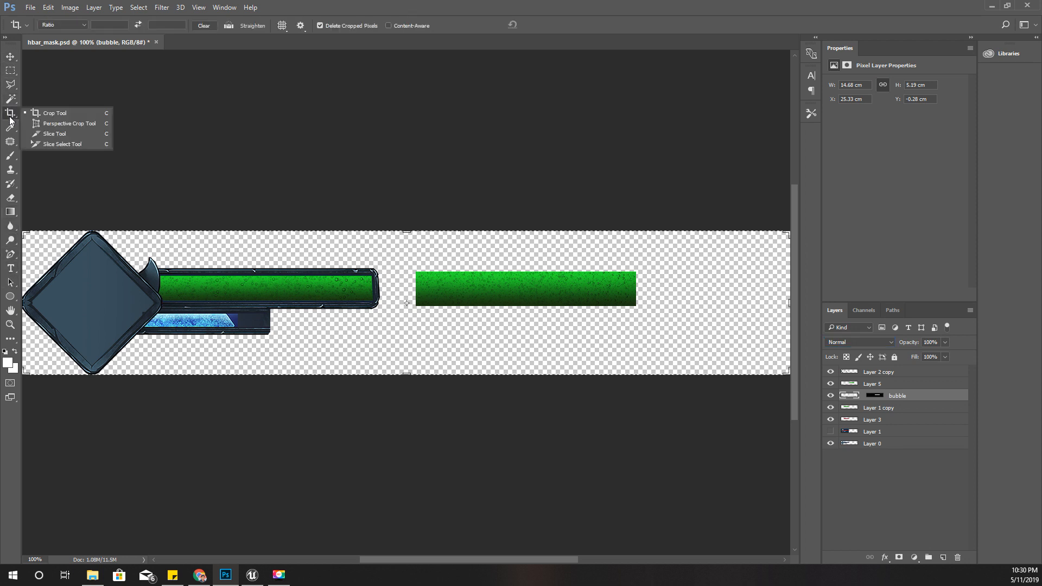
{"action": "left_click", "coordinate": [10, 57]}
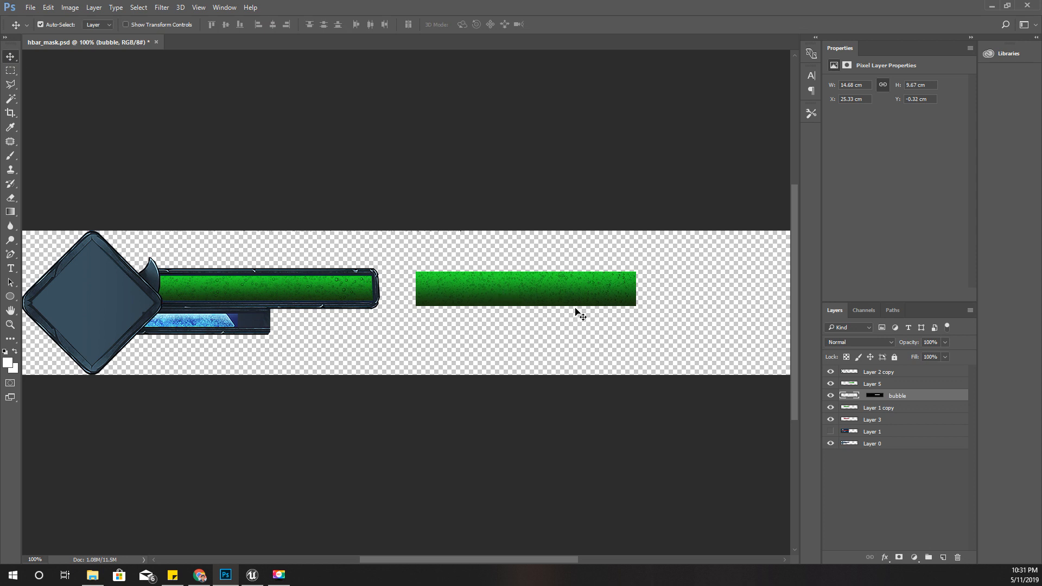
{"action": "key", "text": "ctrl+alt+z"}
{"action": "key", "text": "ctrl+alt+z"}
{"action": "key", "text": "ctrl+alt+z"}
{"action": "key", "text": "ctrl+alt+z"}
{"action": "key", "text": "ctrl+alt+z"}
{"action": "key", "text": "ctrl+alt+z"}
{"action": "key", "text": "ctrl+alt+z"}
{"action": "key", "text": "Down"}
{"action": "key", "text": "Down"}
{"action": "key", "text": "Down"}
{"action": "key", "text": "Down"}
{"action": "key", "text": "Down"}
{"action": "key", "text": "Down"}
{"action": "key", "text": "Down"}
{"action": "key", "text": "Down"}
{"action": "key", "text": "Down"}
{"action": "key", "text": "Down"}
{"action": "key", "text": "Down"}
{"action": "key", "text": "Down"}
{"action": "key", "text": "Down"}
{"action": "key", "text": "Down"}
{"action": "key", "text": "Down"}
{"action": "key", "text": "Down"}
{"action": "key", "text": "Down"}
{"action": "key", "text": "Down"}
{"action": "key", "text": "Down"}
{"action": "key", "text": "Down"}
{"action": "key", "text": "Down"}
{"action": "key", "text": "Down"}
{"action": "key", "text": "Down"}
{"action": "key", "text": "Down"}
{"action": "key", "text": "Down"}
{"action": "key", "text": "Down"}
{"action": "key", "text": "Down"}
{"action": "key", "text": "Down"}
{"action": "key", "text": "Down"}
{"action": "key", "text": "Down"}
{"action": "key", "text": "Down"}
{"action": "key", "text": "Down"}
{"action": "key", "text": "Down"}
{"action": "key", "text": "Down"}
{"action": "key", "text": "Down"}
{"action": "key", "text": "Down"}
{"action": "key", "text": "Down"}
{"action": "key", "text": "Down"}
{"action": "key", "text": "Down"}
{"action": "key", "text": "Down"}
{"action": "key", "text": "Down"}
{"action": "key", "text": "Down"}
{"action": "key", "text": "Down"}
{"action": "key", "text": "Down"}
{"action": "key", "text": "Down"}
Hide the green gradient on Layer 5 and disable the bubble layer's mask
{"action": "left_click", "coordinate": [828, 384]}
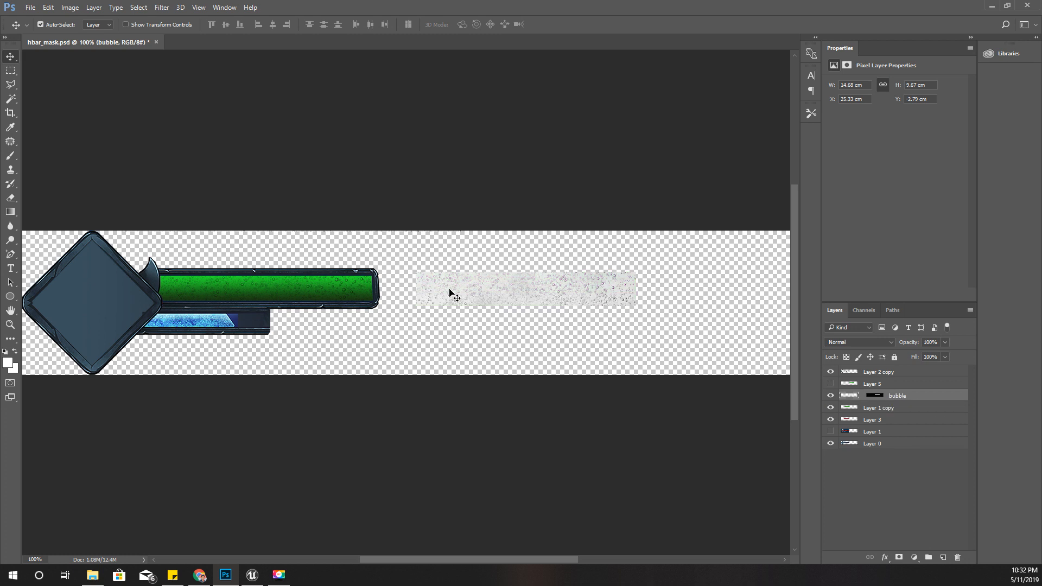
{"action": "left_click", "coordinate": [877, 398]}
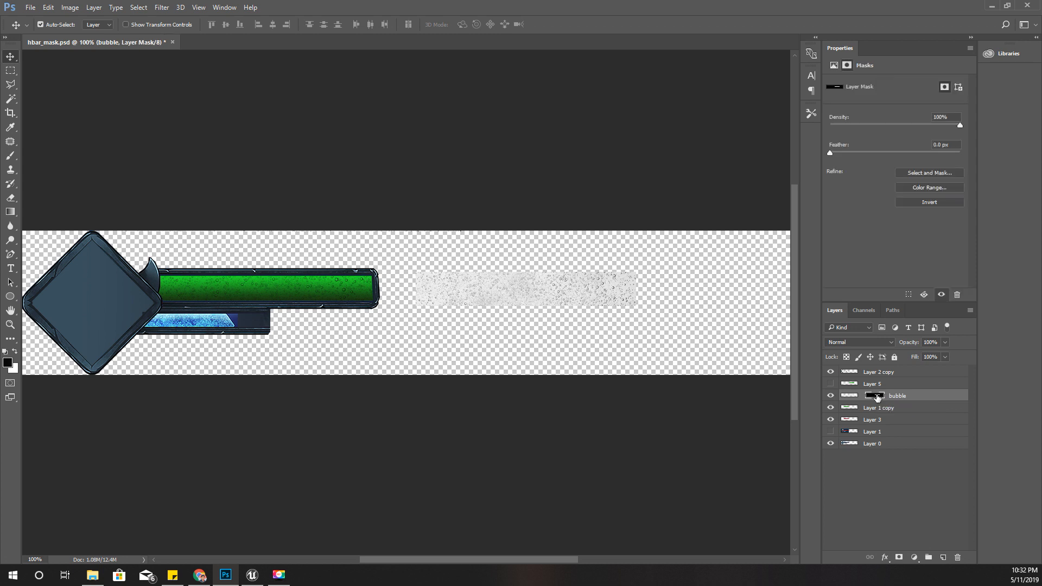
{"action": "right_click", "coordinate": [878, 398]}
{"action": "left_click", "coordinate": [911, 403]}
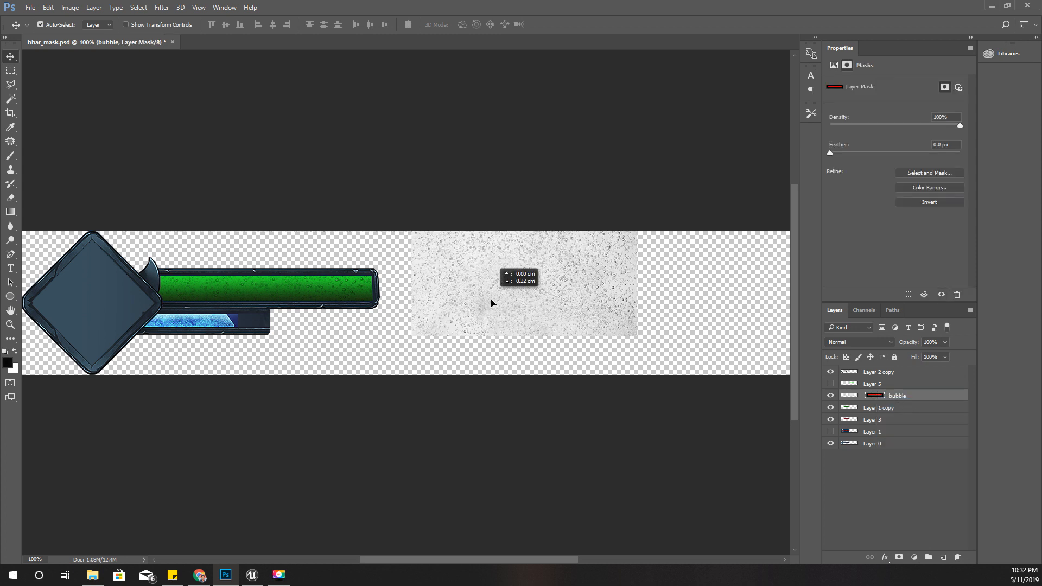
Move the unmasked image of the bubble layer downward until it covers the canvas height
{"action": "left_click", "coordinate": [849, 396]}
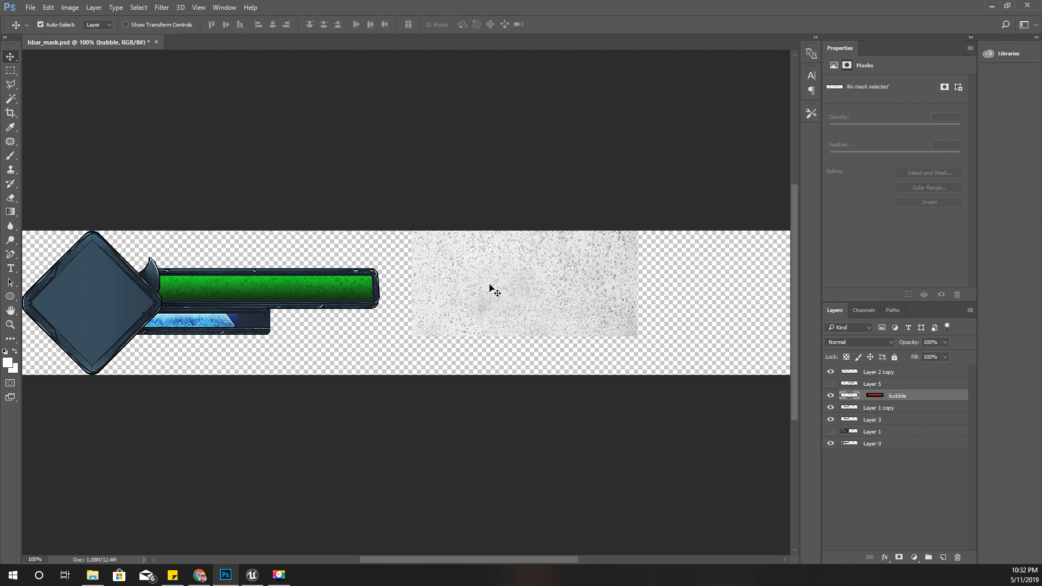
{"action": "left_click_drag", "start_coordinate": [491, 288], "coordinate": [495, 325], "text": "ctrl"}
{"action": "right_click", "coordinate": [496, 299]}
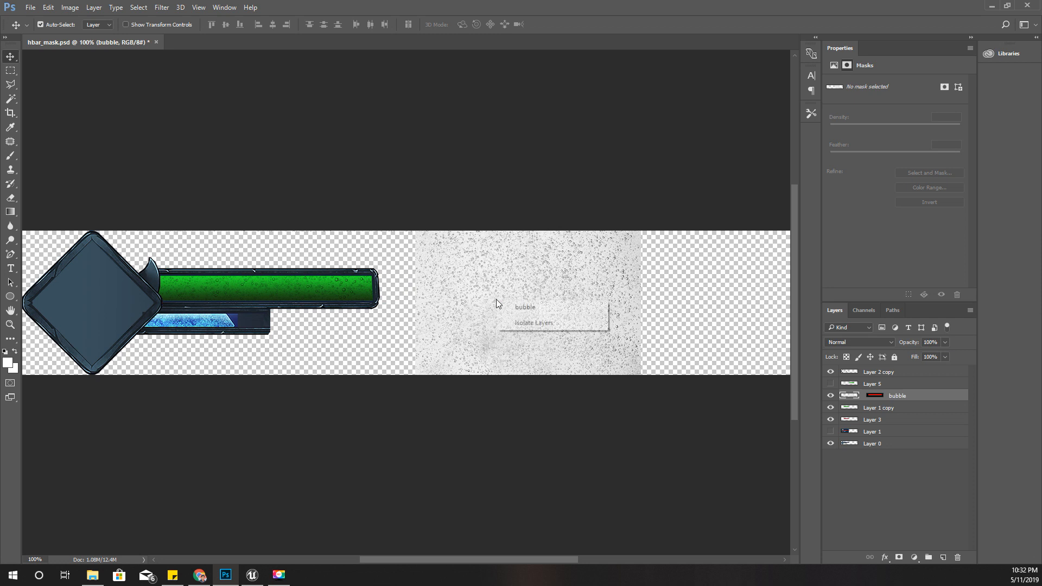
{"action": "left_click", "coordinate": [471, 279]}
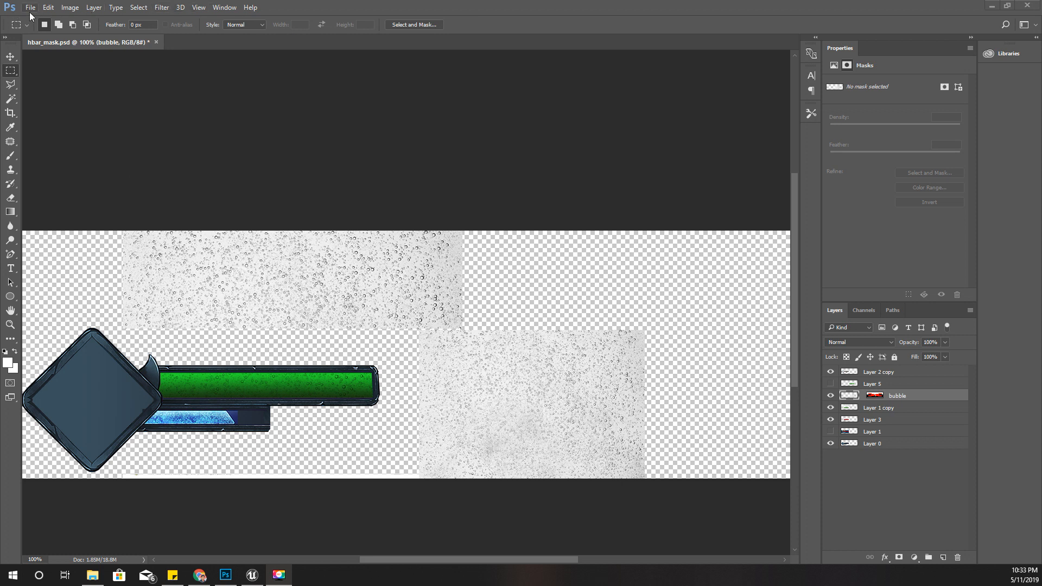
Create a 512 × 512 pixel RGB document at 72 pixels/inch with a white background, and paste the copied bubble texture into it
{"action": "left_click", "coordinate": [31, 10]}
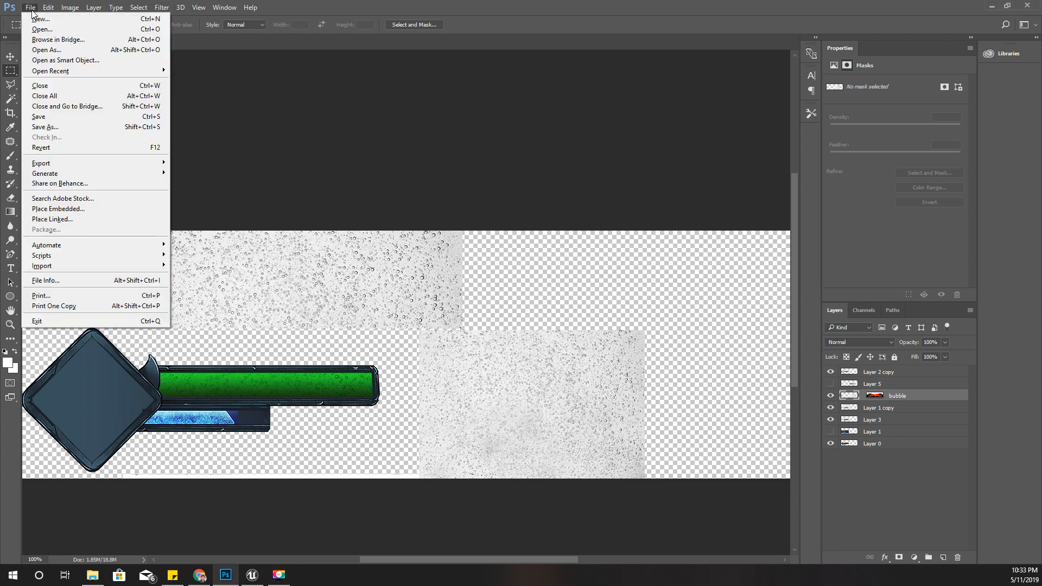
{"action": "left_click", "coordinate": [50, 20]}
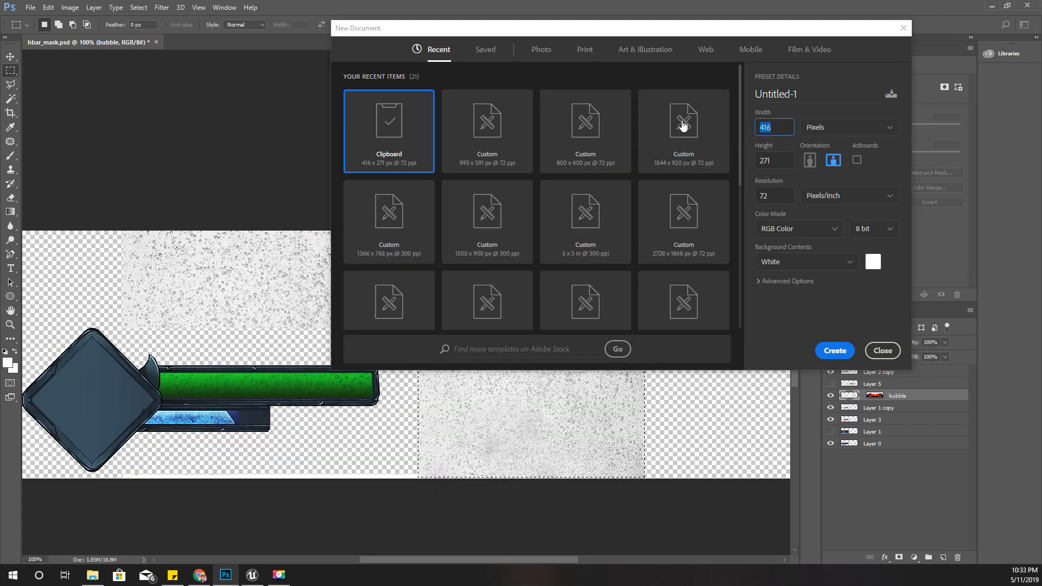
{"action": "type", "text": "512"}
{"action": "key", "text": "Tab"}
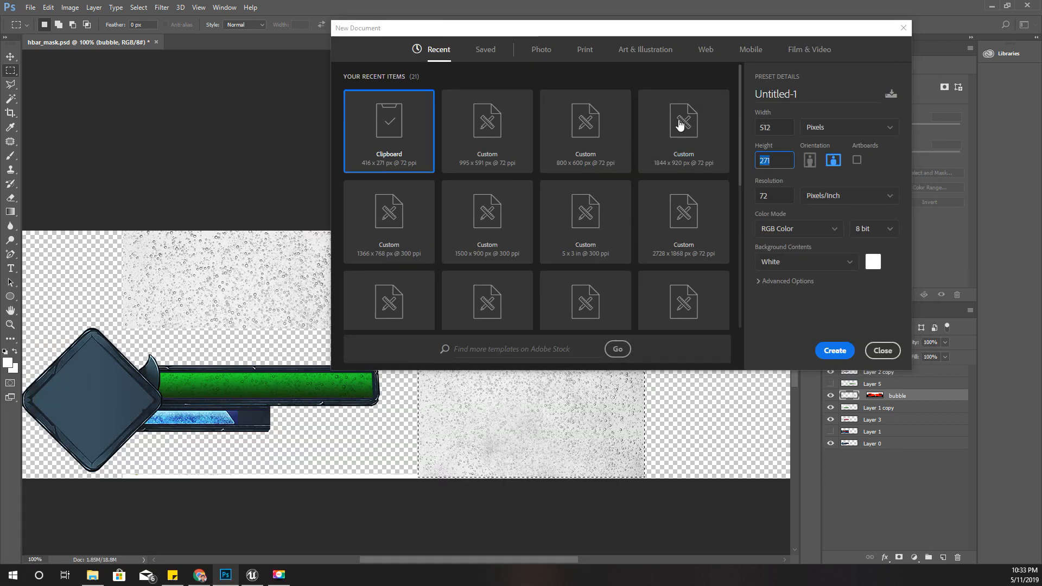
{"action": "type", "text": "512"}
{"action": "left_click", "coordinate": [836, 351]}
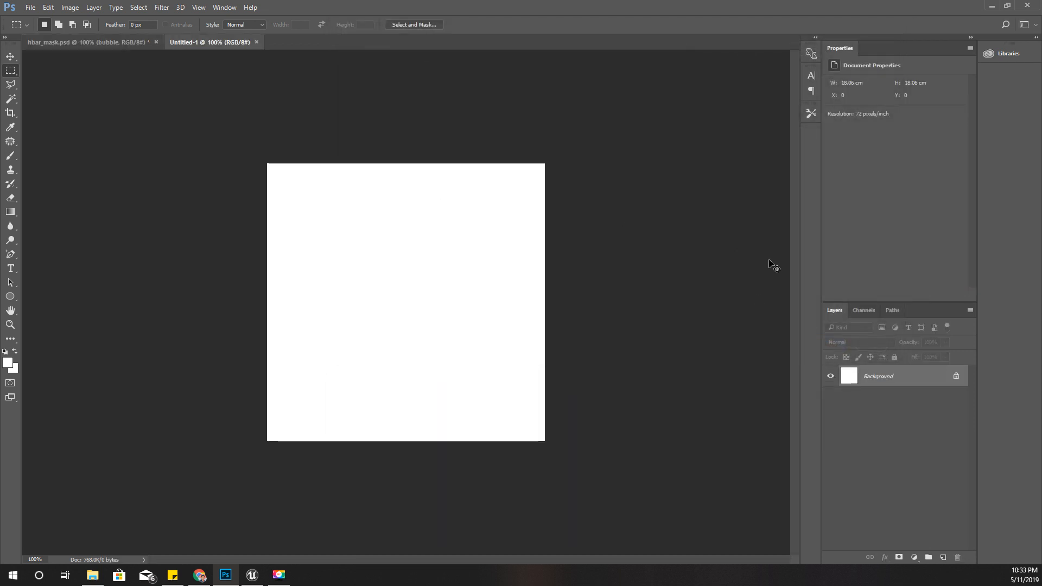
{"action": "key", "text": "ctrl+v"}
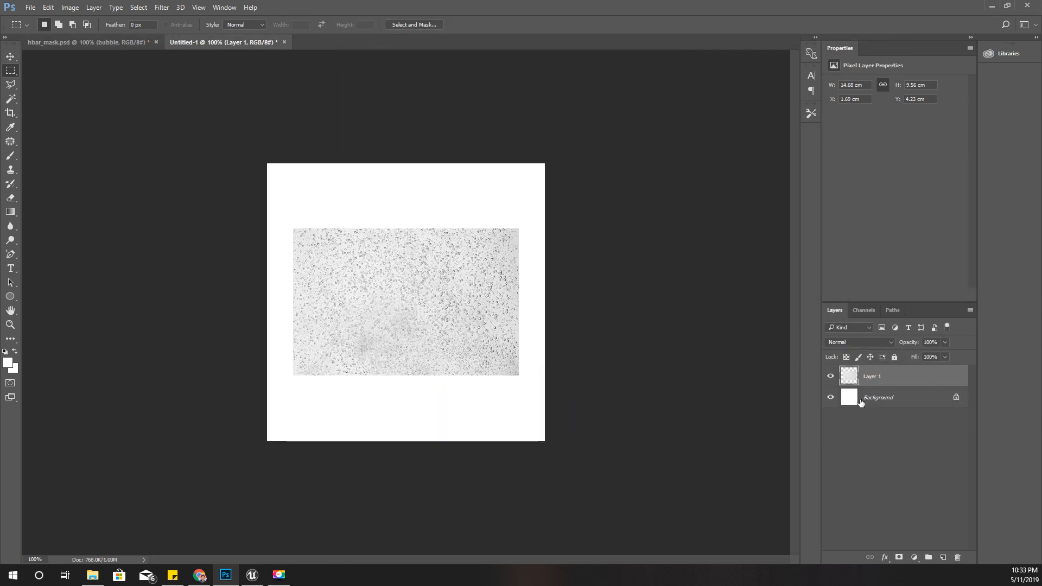
Convert the locked white Background into a regular layer
{"action": "left_click", "coordinate": [957, 399]}
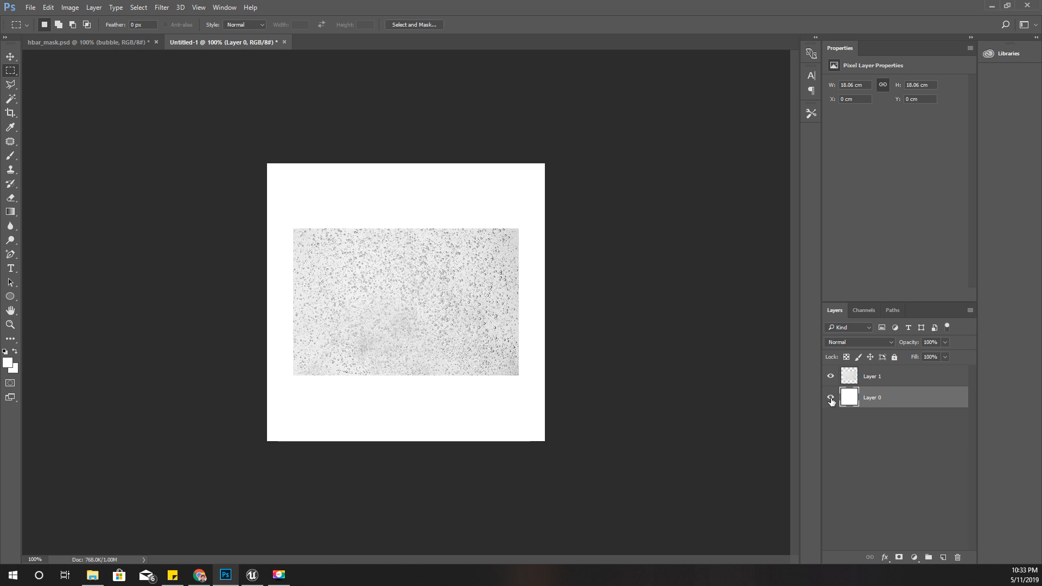
{"action": "key", "text": "ctrl+t"}
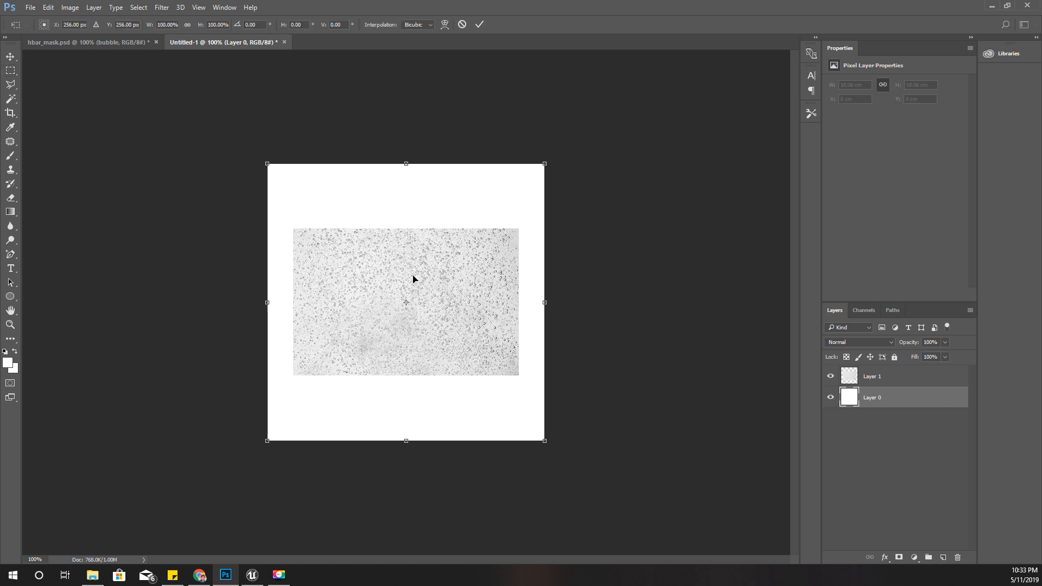
{"action": "key", "text": "Return"}
Scale the bubble texture on Layer 1 to the full canvas width, about 123%, and align it with the canvas's upper edge
{"action": "left_click", "coordinate": [895, 377]}
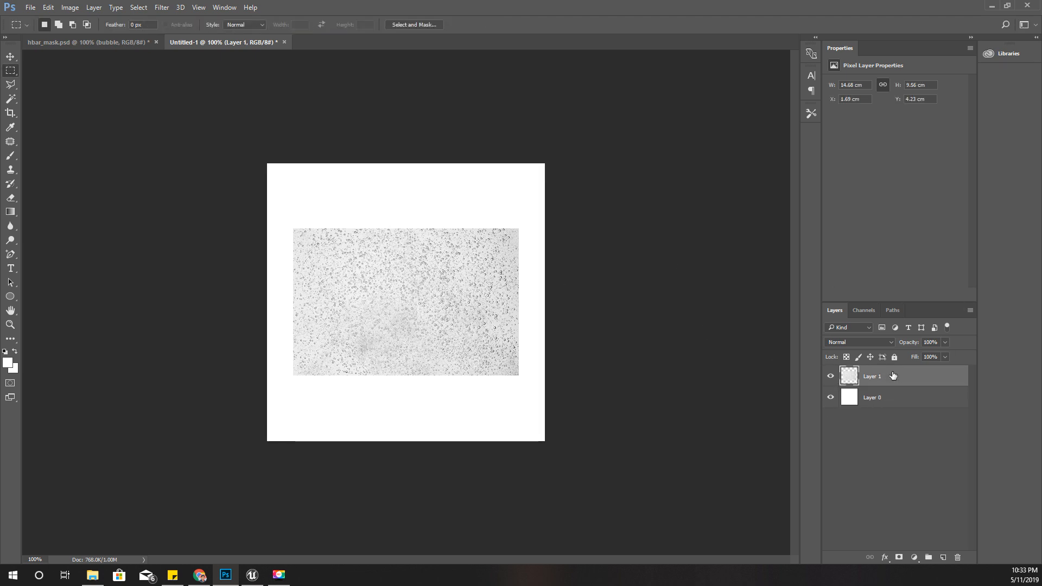
{"action": "key", "text": "ctrl+t"}
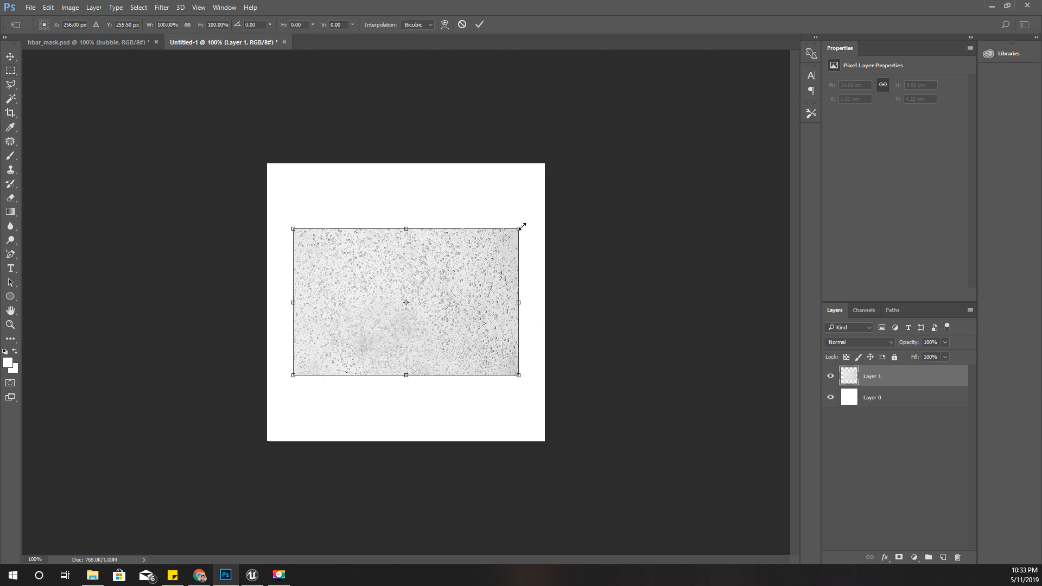
{"action": "left_click_drag", "start_coordinate": [520, 228], "coordinate": [548, 207]}
{"action": "left_click_drag", "start_coordinate": [503, 268], "coordinate": [479, 221]}
{"action": "left_click_drag", "start_coordinate": [518, 164], "coordinate": [545, 146]}
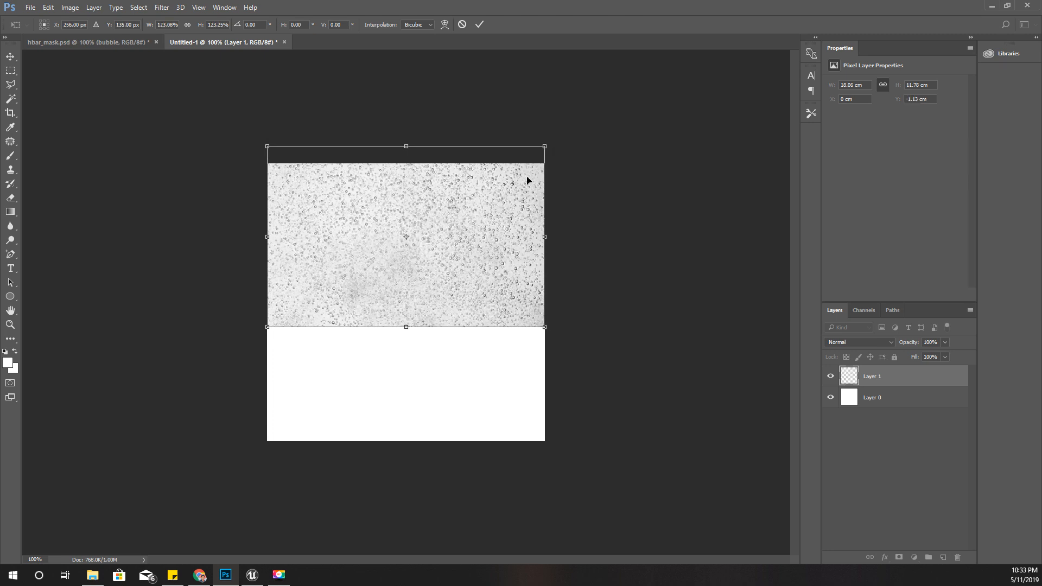
{"action": "left_click_drag", "start_coordinate": [442, 214], "coordinate": [443, 232]}
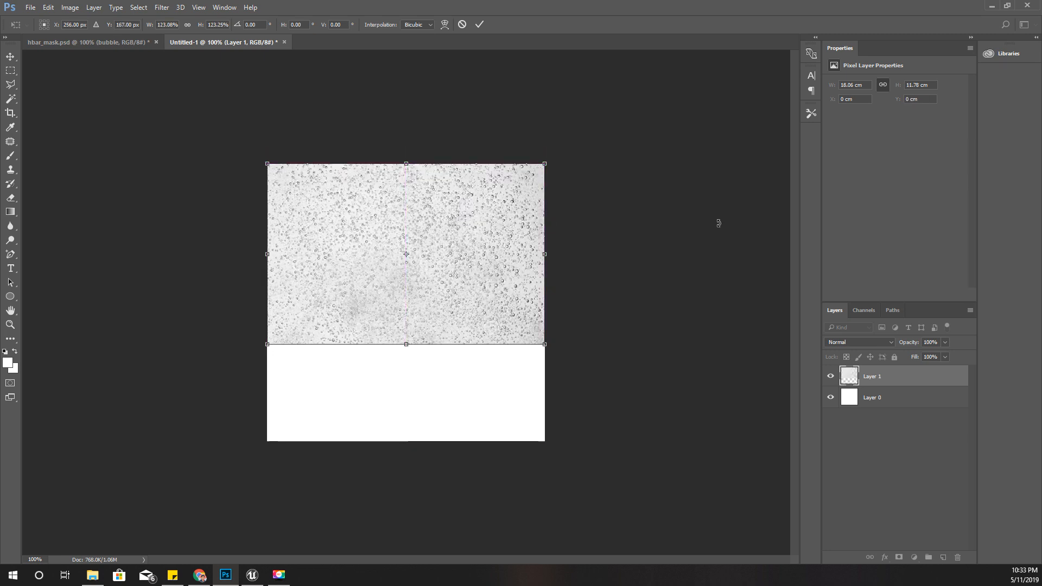
{"action": "key", "text": "Return"}
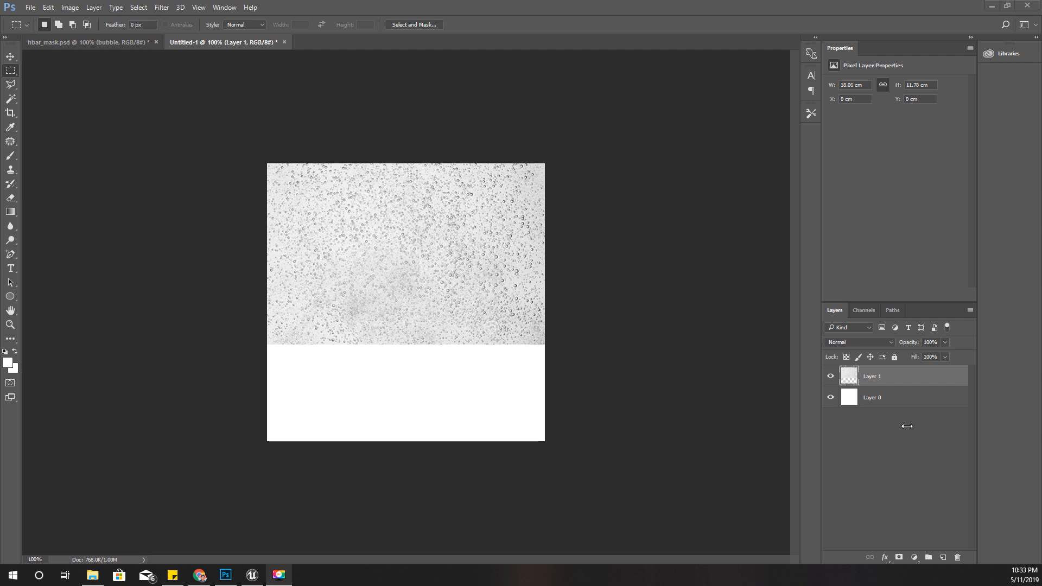
Move the bubble texture straight down with the Move tool until it meets the canvas's lower edge
{"action": "left_click", "coordinate": [45, 231]}
{"action": "left_click", "coordinate": [10, 56]}
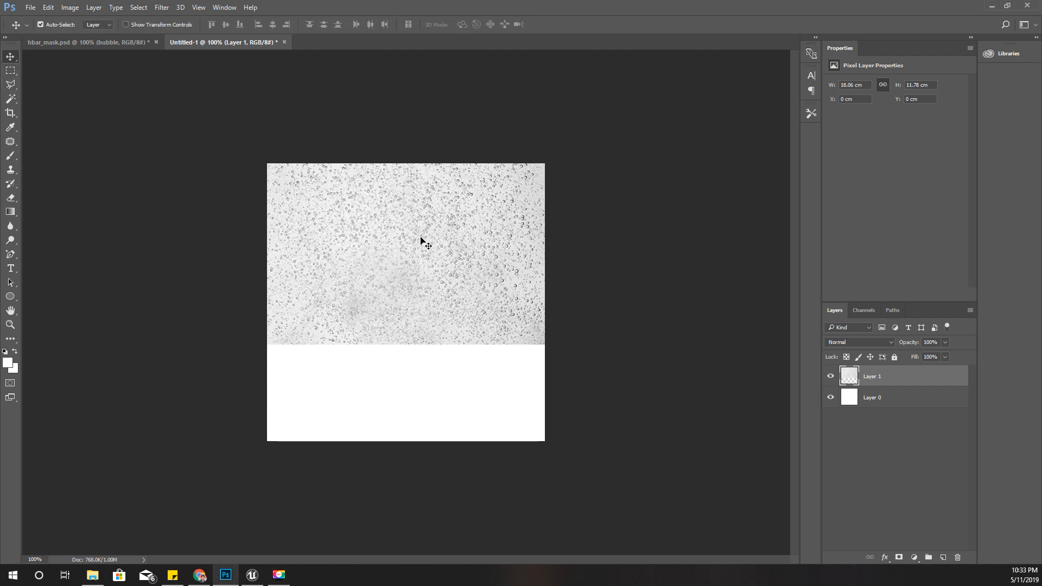
{"action": "left_click_drag", "start_coordinate": [426, 256], "coordinate": [428, 340]}
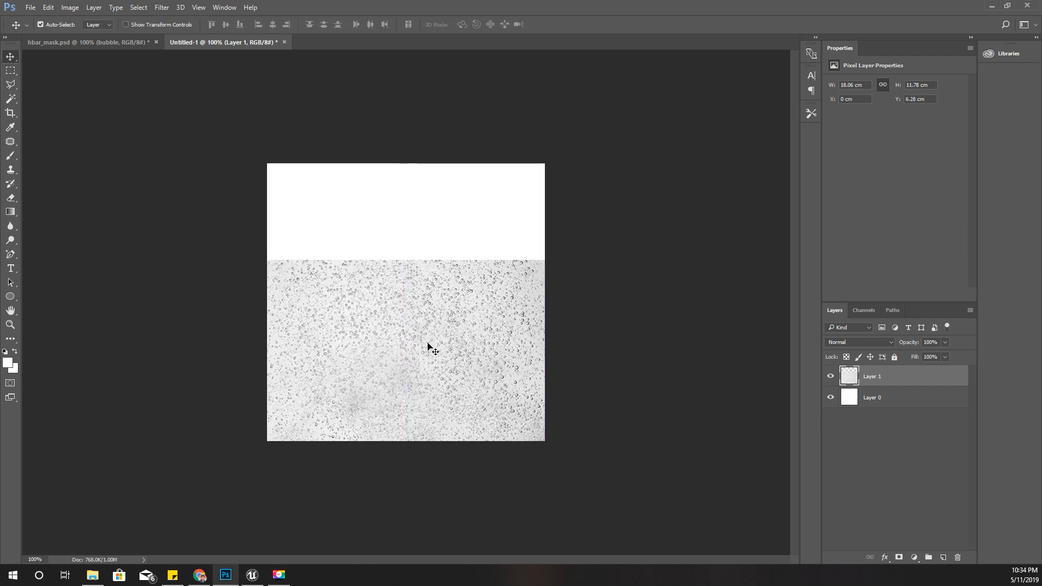
{"action": "key", "text": "ctrl+t"}
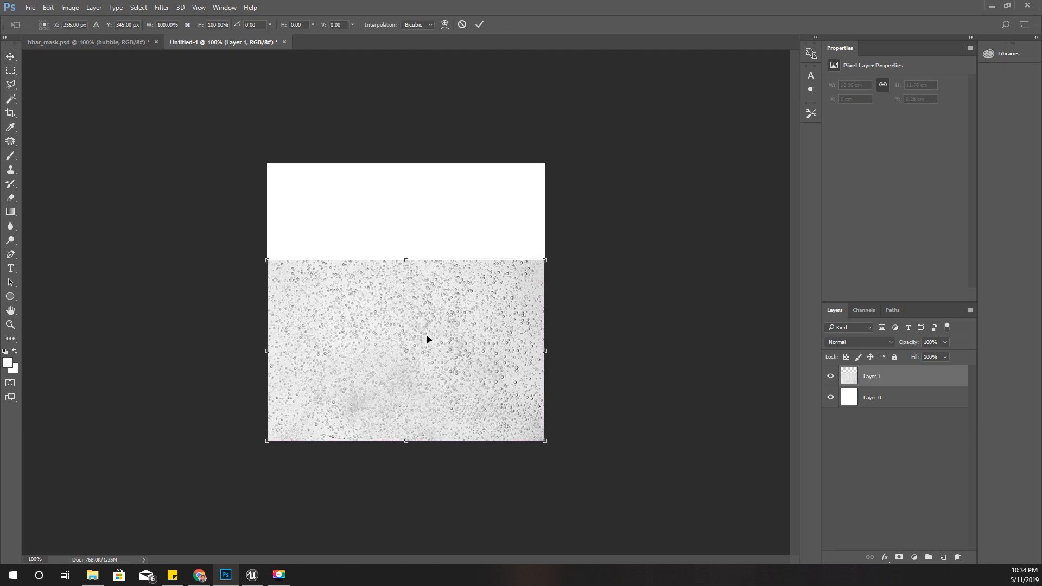
{"action": "key", "text": "Return"}
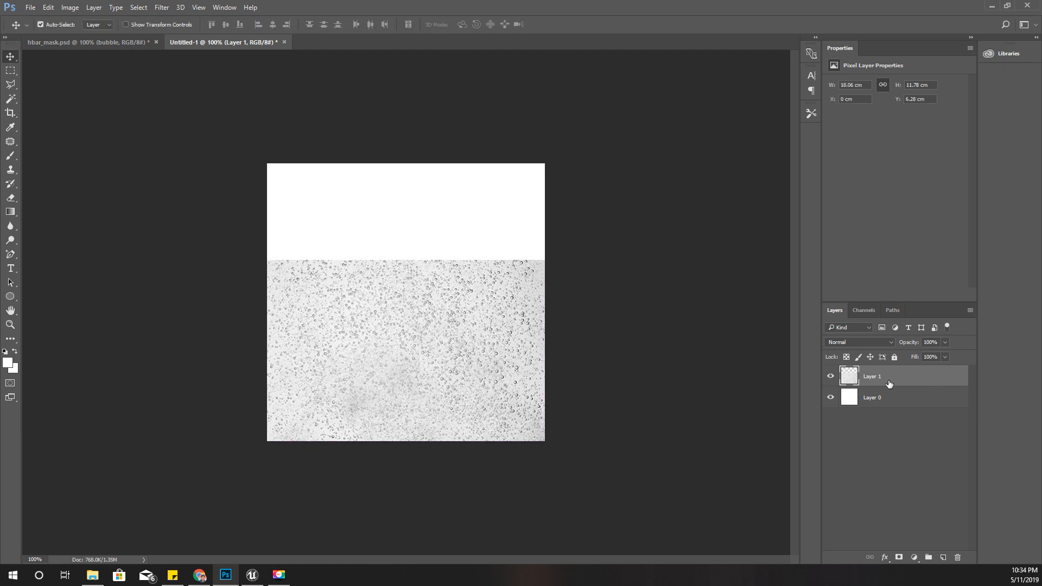
{"action": "key", "text": "ctrl+e"}
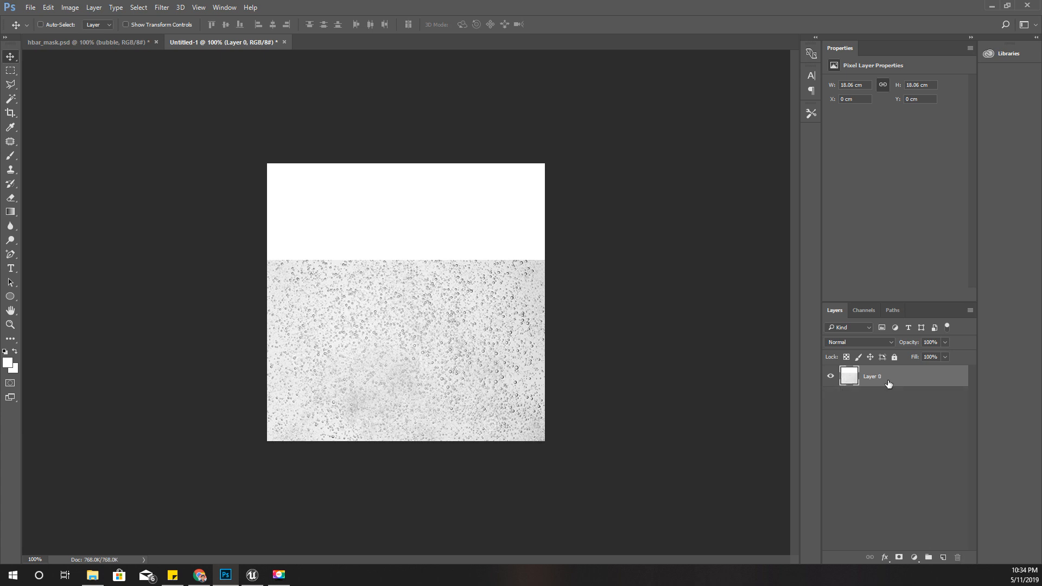
{"action": "key", "text": "ctrl+z"}
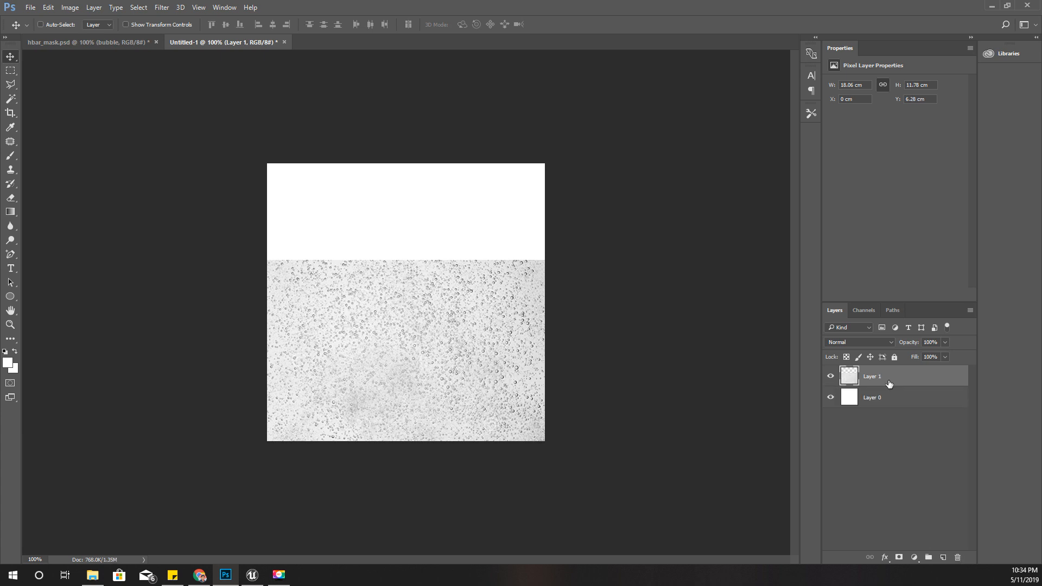
Duplicate Layer 1 and mirror the copy vertically with a height of -100%, placing it over the empty upper part of the canvas
{"action": "key", "text": "ctrl+j"}
{"action": "key", "text": "ctrl+t"}
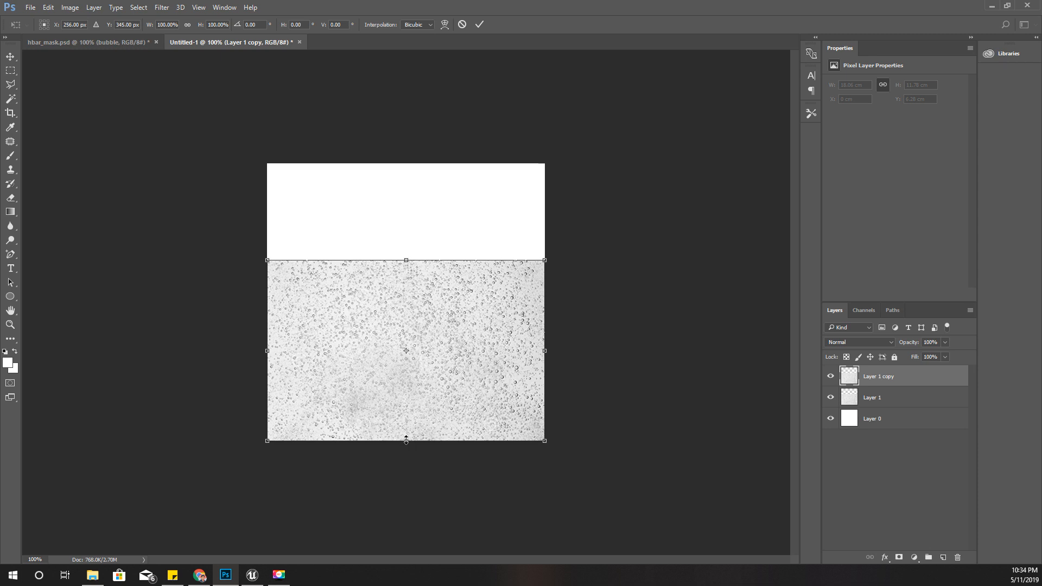
{"action": "left_click_drag", "start_coordinate": [406, 441], "coordinate": [396, 105]}
{"action": "key", "text": "ctrl+z"}
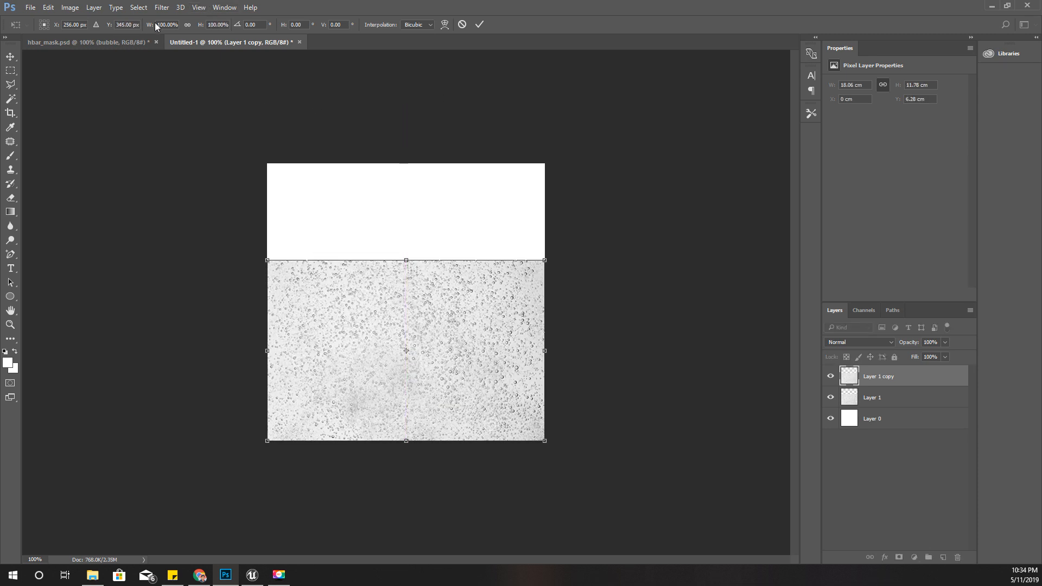
{"action": "left_click", "coordinate": [218, 25]}
{"action": "type", "text": "-100"}
{"action": "key", "text": "Return"}
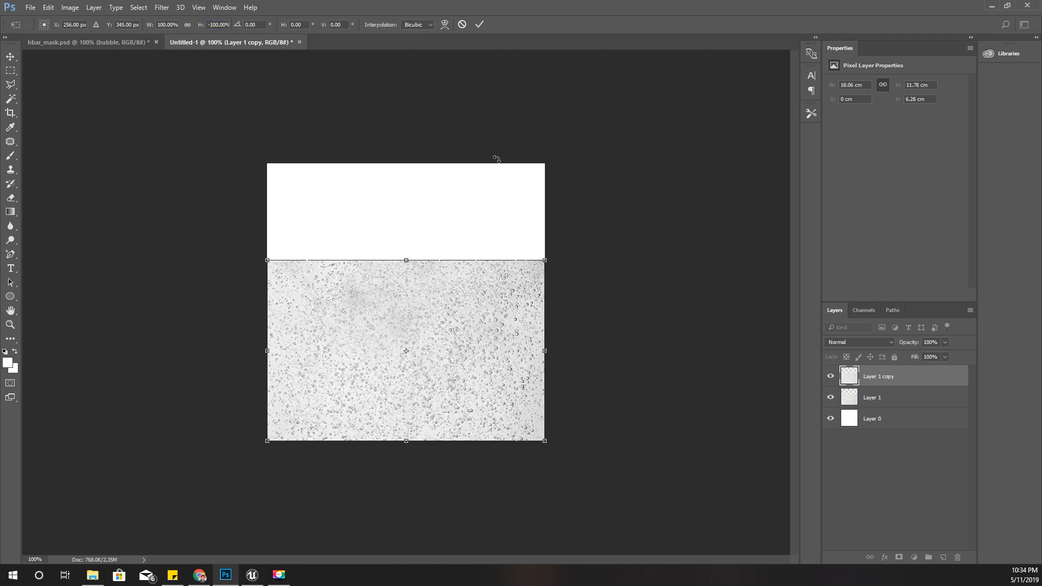
{"action": "left_click_drag", "start_coordinate": [439, 144], "coordinate": [437, 159]}
{"action": "key", "text": "Return"}
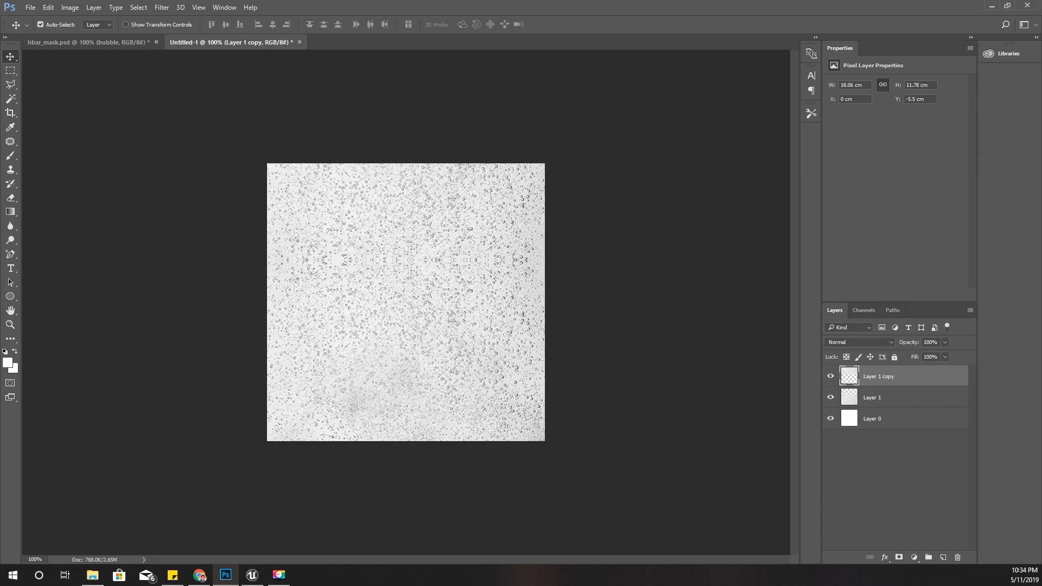
Save the document as bubbles.psd in the healthbar folder
{"action": "key", "text": "ctrl+s"}
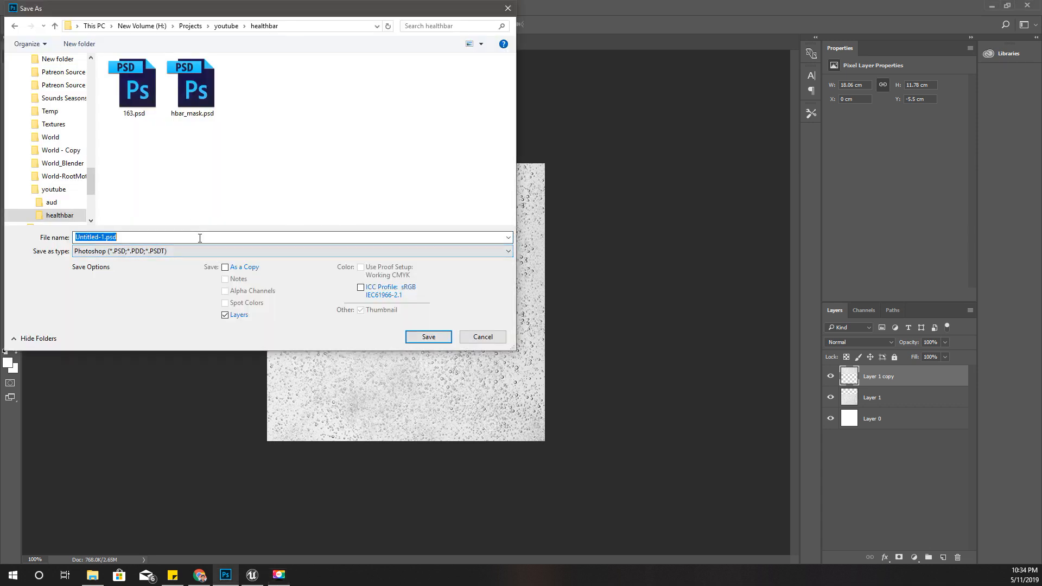
{"action": "type", "text": "bubbles"}
{"action": "key", "text": "Return"}
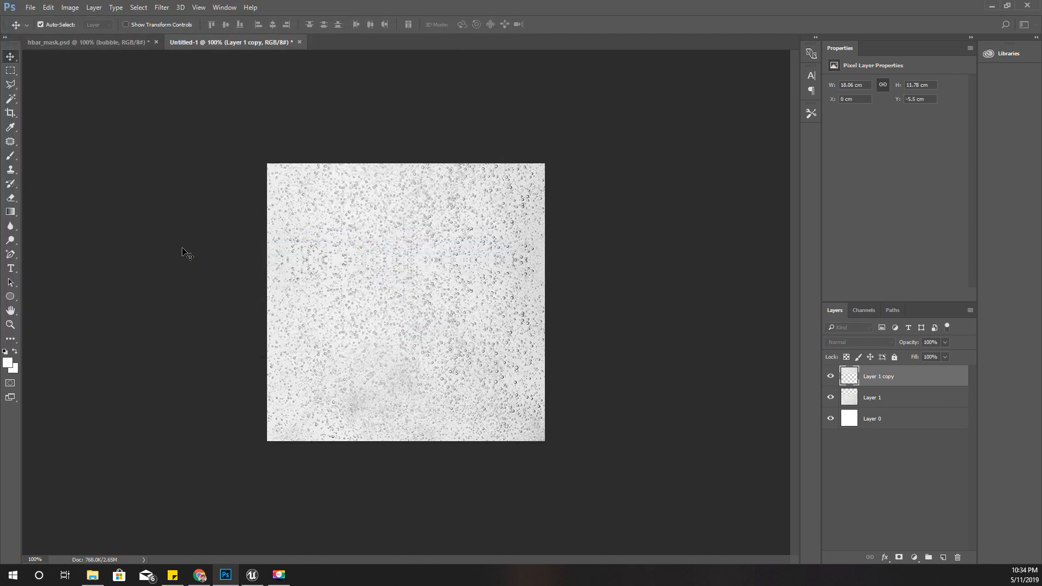
Save a PNG copy of the texture as bubbles.png in the healthbar folder
{"action": "key", "text": "ctrl+shift+s"}
{"action": "left_click", "coordinate": [177, 250]}
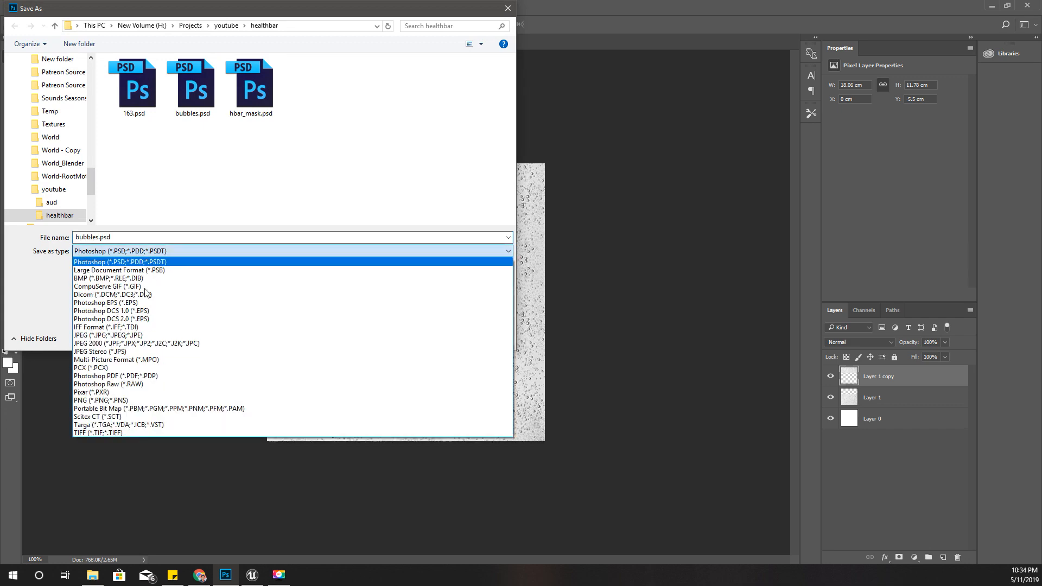
{"action": "left_click", "coordinate": [112, 404]}
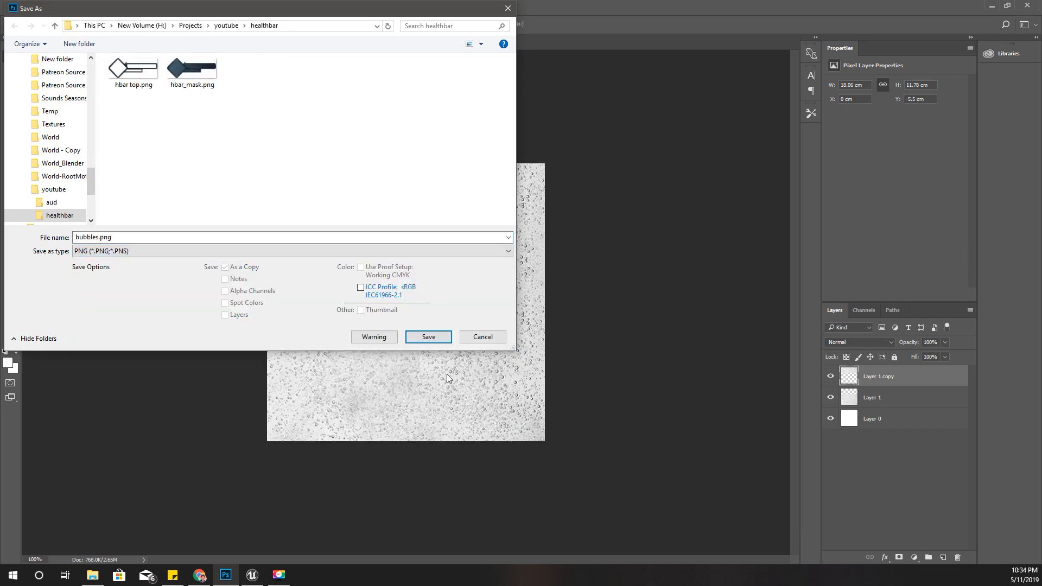
{"action": "left_click", "coordinate": [425, 339]}
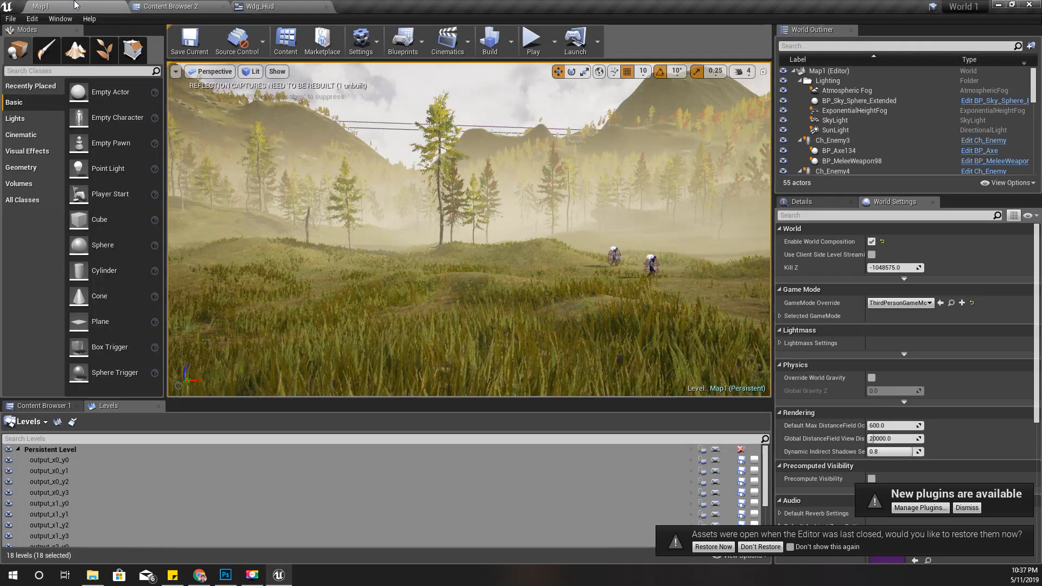
Switch to Unreal Editor and open the Wdg_Hud widget from the BP/UI folder
{"action": "left_click", "coordinate": [261, 6]}
{"action": "left_click", "coordinate": [176, 6]}
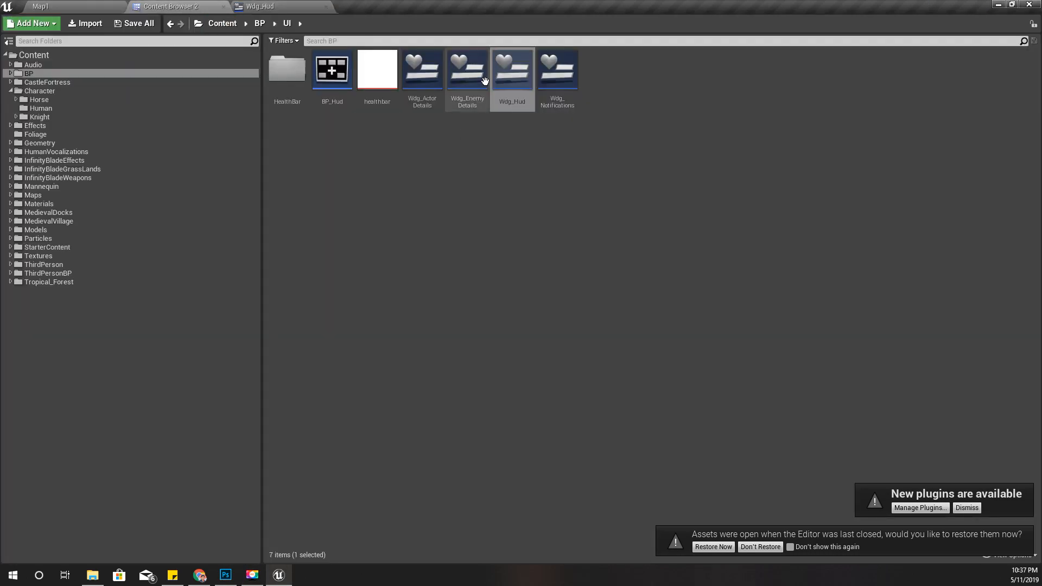
{"action": "double_click", "coordinate": [510, 90]}
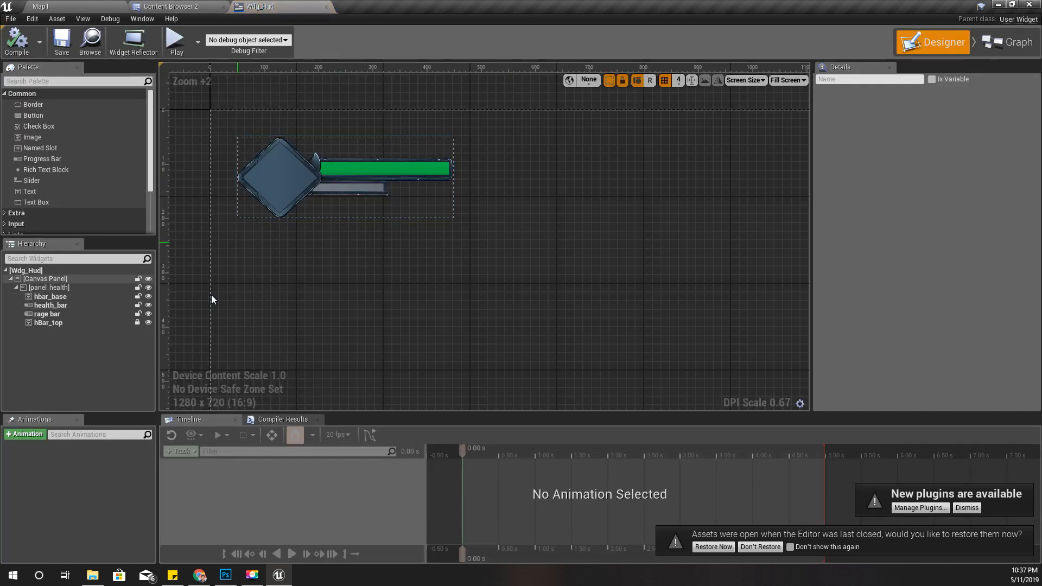
Set the alpha of health_bar's fill color to 0.3 and expand its fill and background image style settings
{"action": "left_click", "coordinate": [399, 169]}
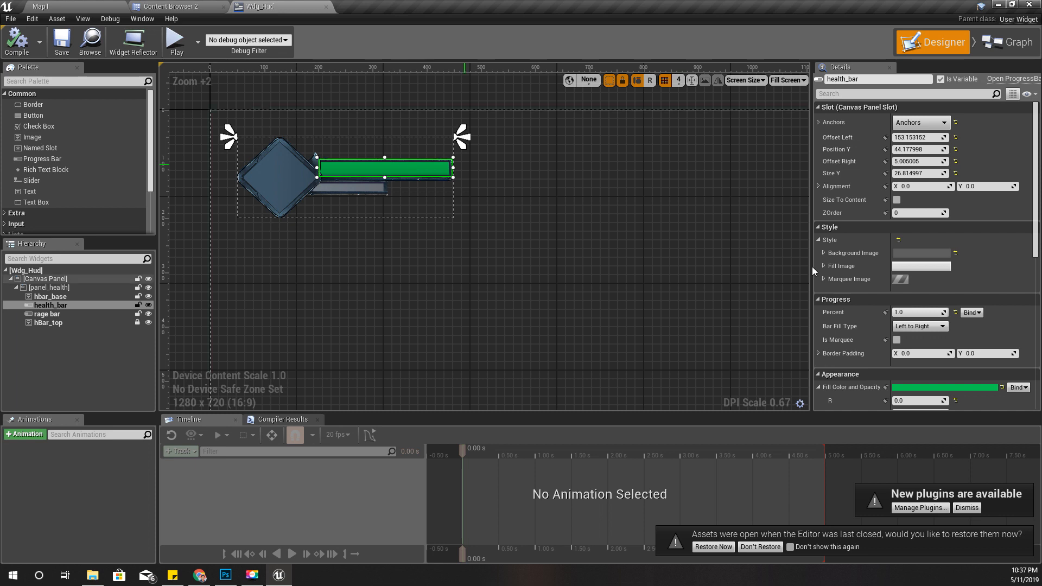
{"action": "scroll", "coordinate": [920, 277], "scroll_direction": "down", "scroll_amount": 5}
{"action": "scroll", "coordinate": [921, 278], "scroll_direction": "up", "scroll_amount": 2}
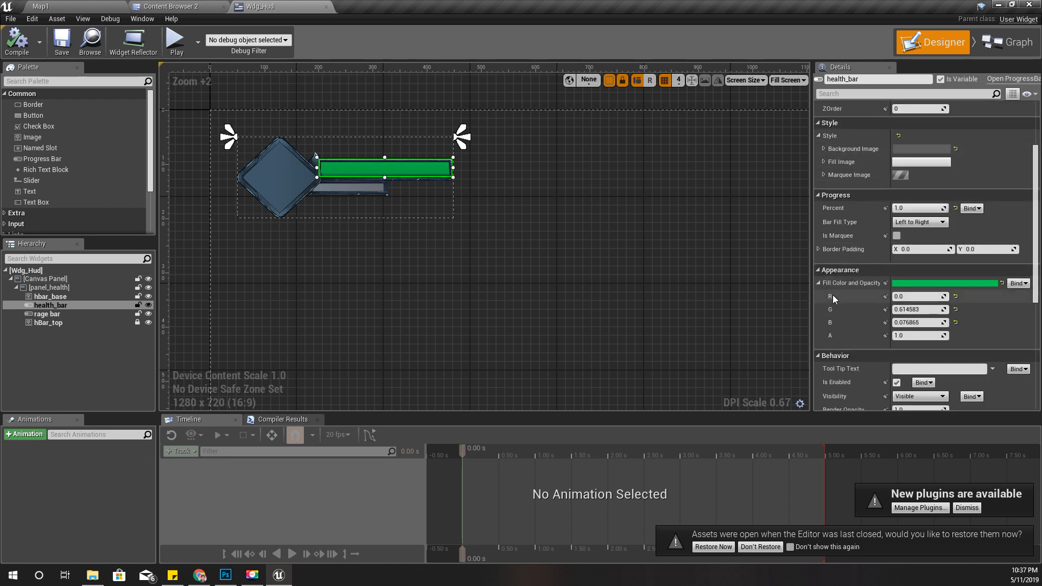
{"action": "left_click", "coordinate": [823, 162]}
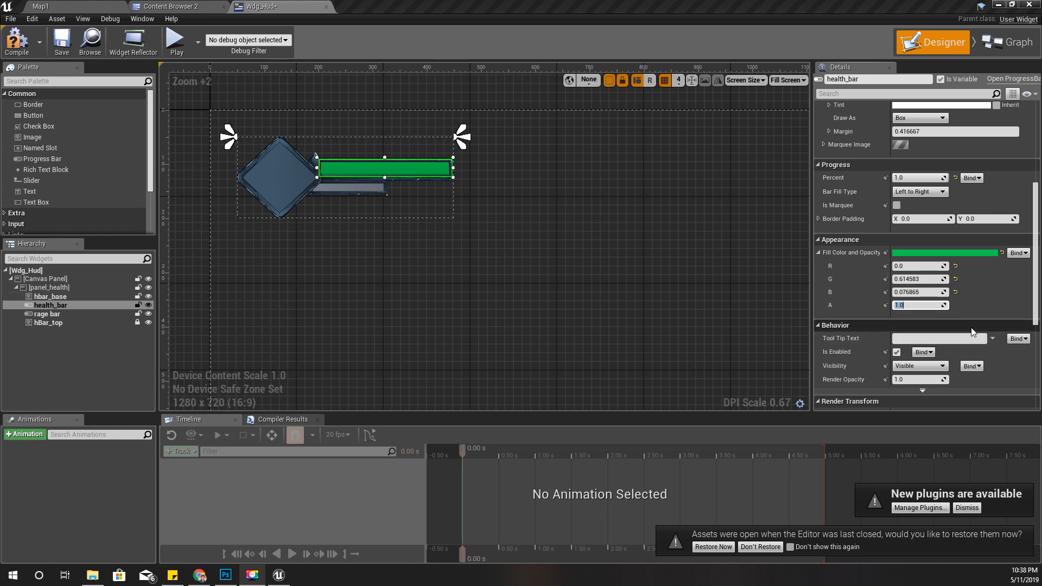
{"action": "key", "text": "BackSpace"}
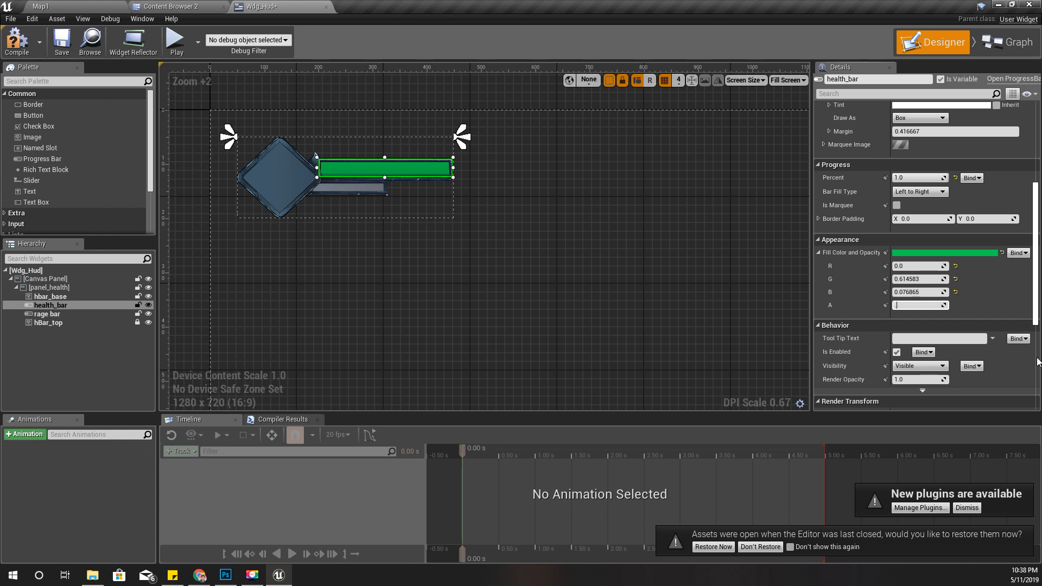
{"action": "type", "text": "0.3"}
{"action": "key", "text": "Return"}
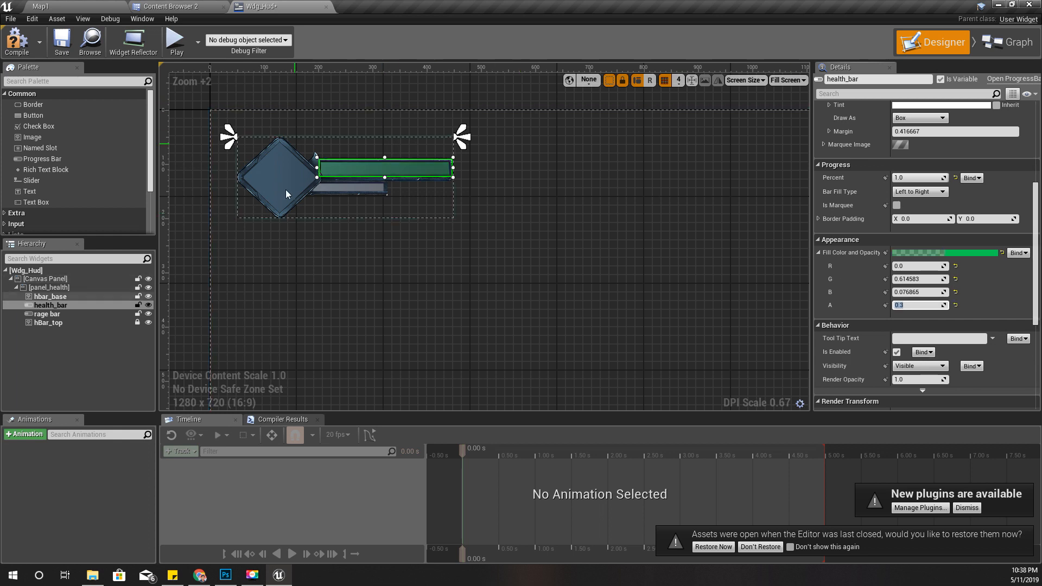
{"action": "scroll", "coordinate": [961, 285], "scroll_direction": "up", "scroll_amount": 5}
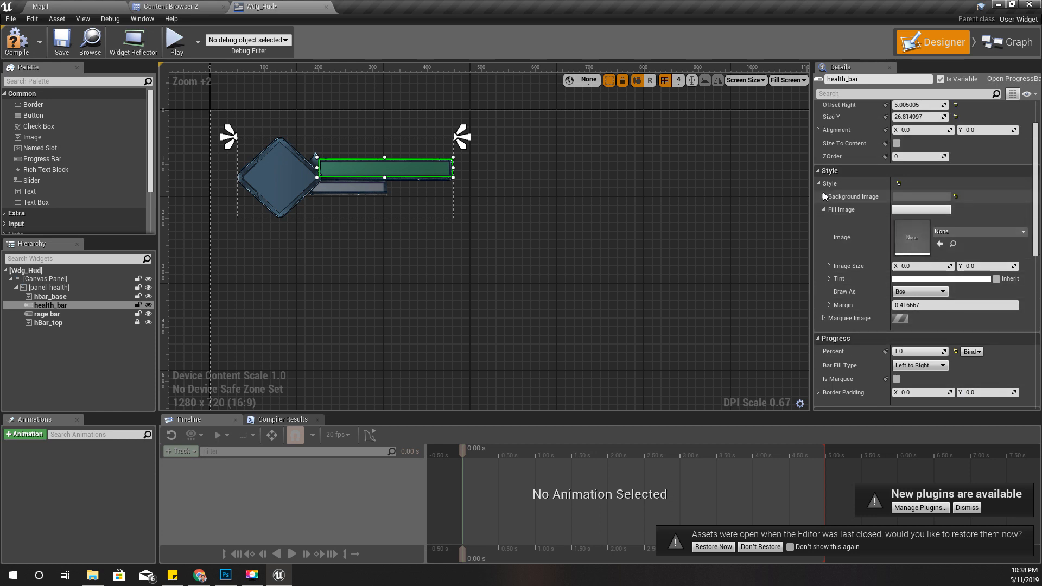
{"action": "left_click", "coordinate": [824, 196]}
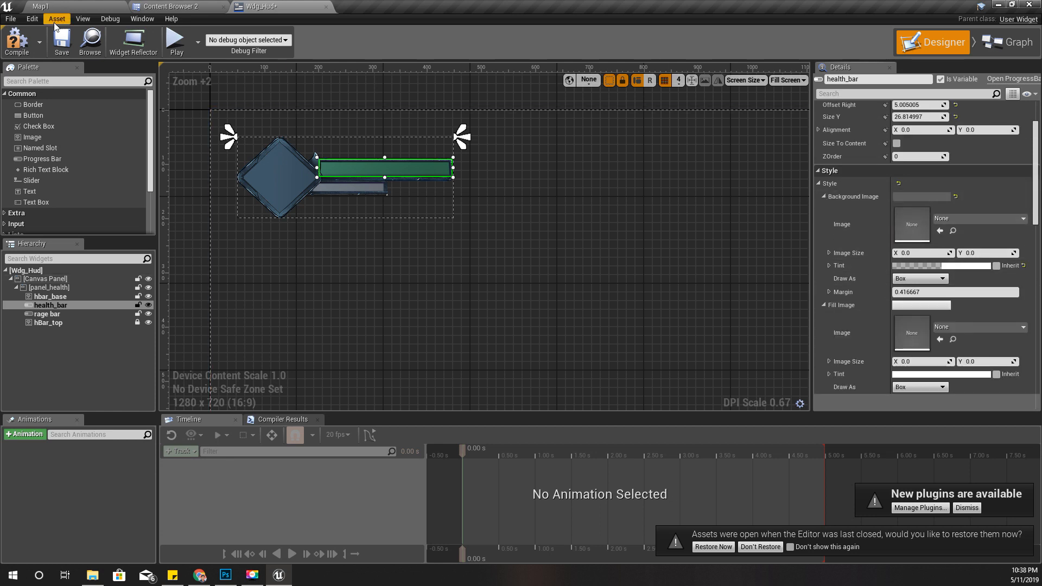
Import the bubbles texture into the BP/UI/HealthBar content folder
{"action": "left_click", "coordinate": [171, 7]}
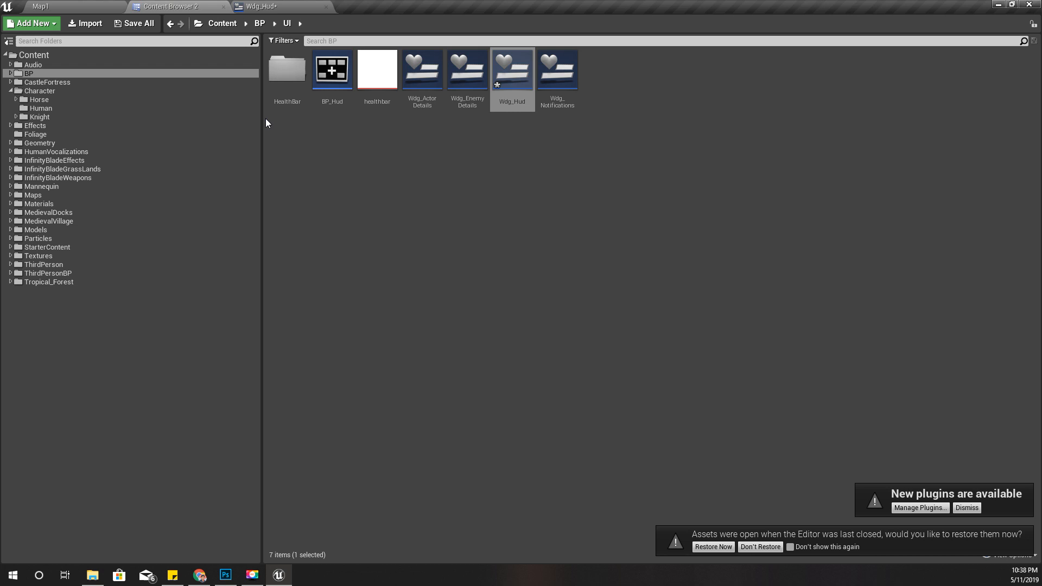
{"action": "double_click", "coordinate": [287, 71]}
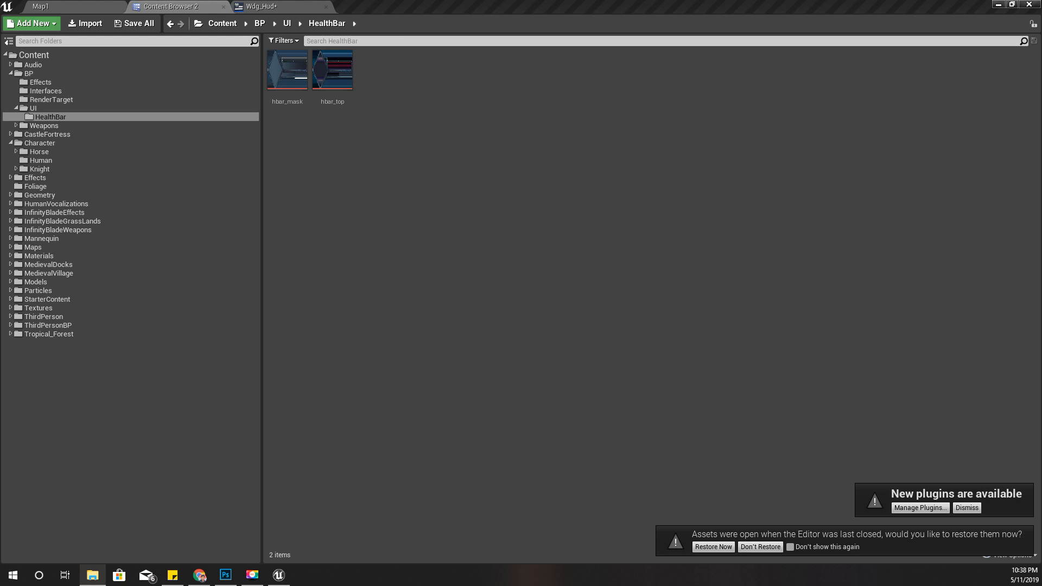
{"action": "left_click_drag", "start_coordinate": [563, 121], "coordinate": [514, 142]}
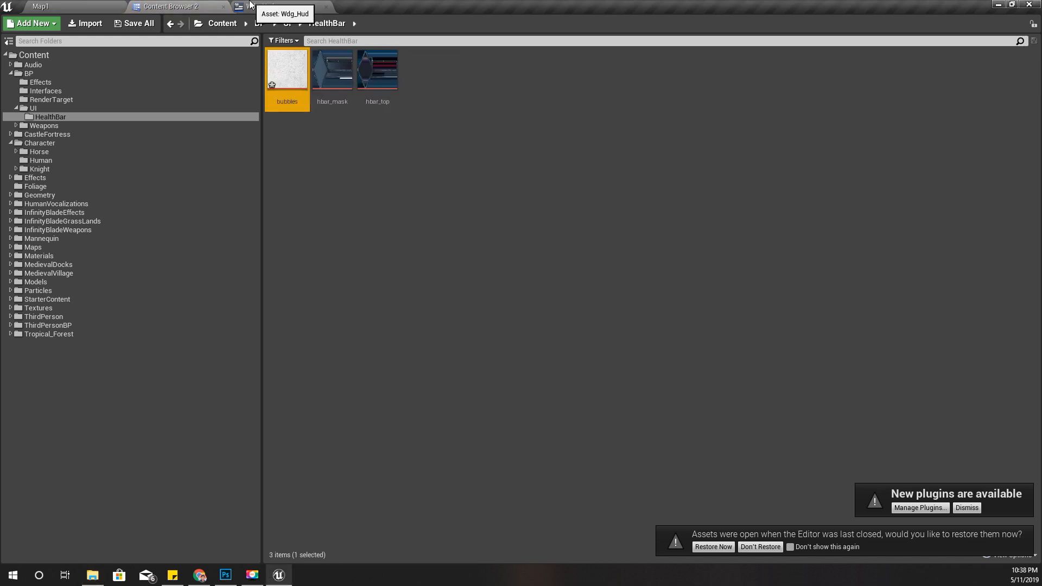
{"action": "left_click", "coordinate": [251, 5]}
{"action": "left_click", "coordinate": [173, 6]}
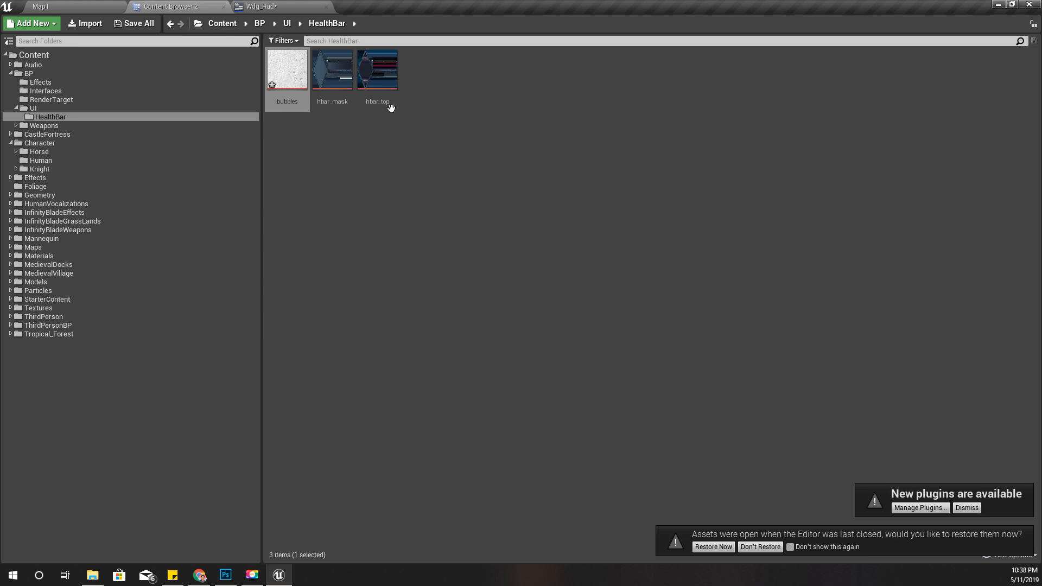
Create a new material in the BP/UI/HealthBar folder and name it M_Bubbles
{"action": "right_click", "coordinate": [449, 98]}
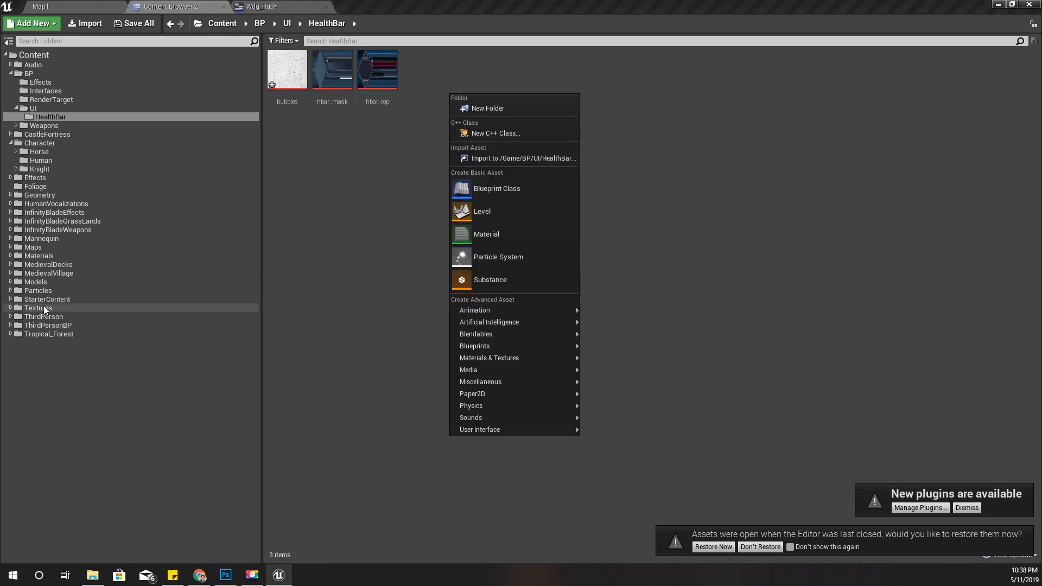
{"action": "left_click", "coordinate": [48, 256]}
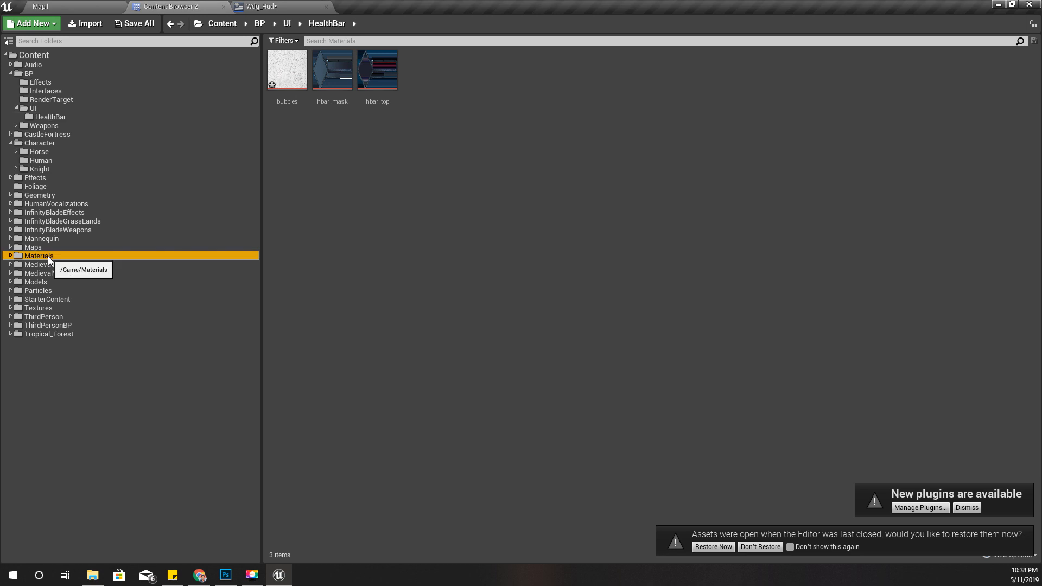
{"action": "left_click", "coordinate": [33, 108]}
{"action": "left_click", "coordinate": [48, 116]}
{"action": "right_click", "coordinate": [546, 122]}
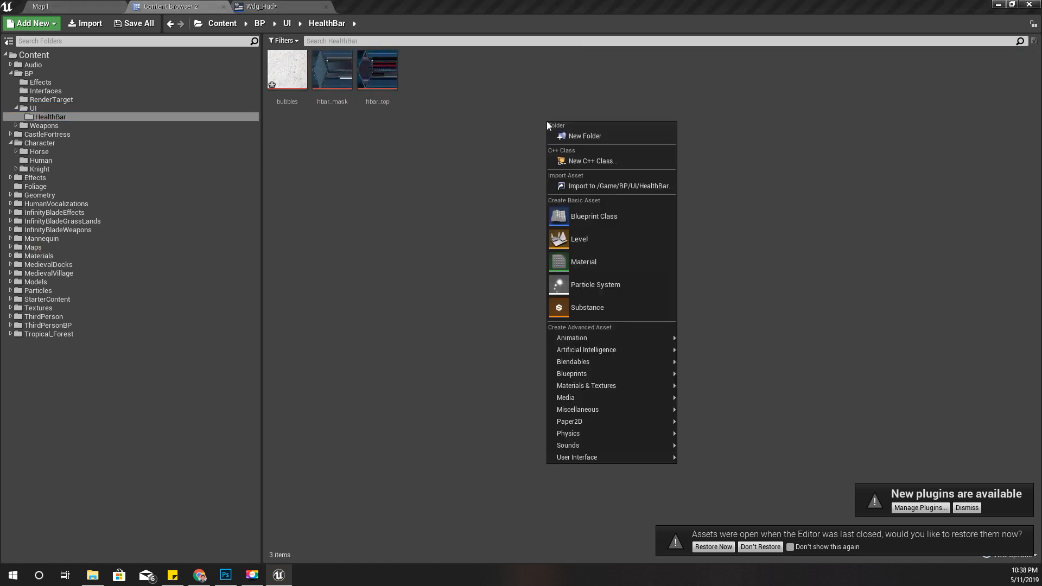
{"action": "left_click", "coordinate": [614, 272]}
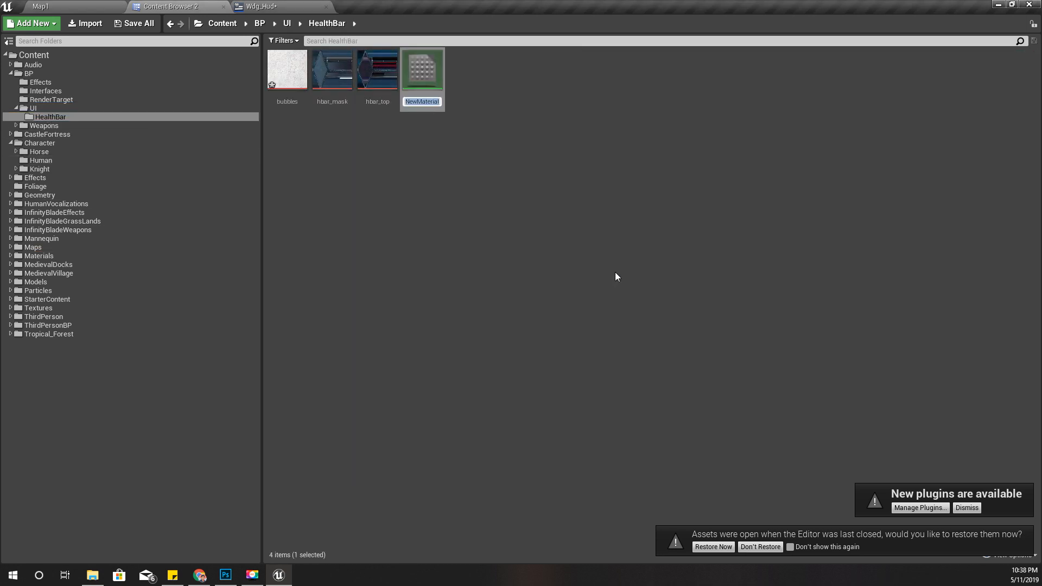
{"action": "type", "text": "M_Buibbles"}
{"action": "key", "text": "Return"}
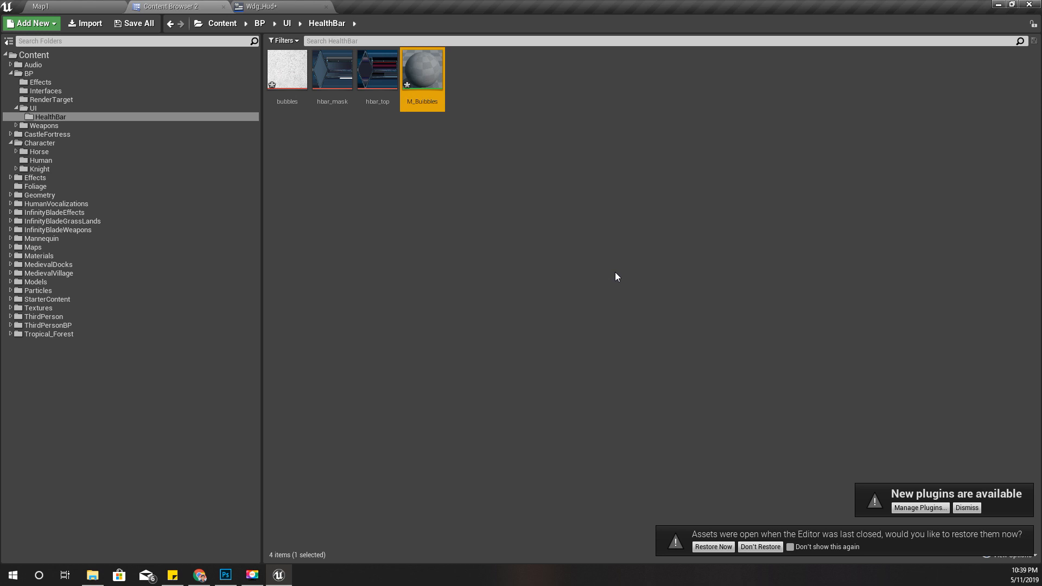
{"action": "key", "text": "F2"}
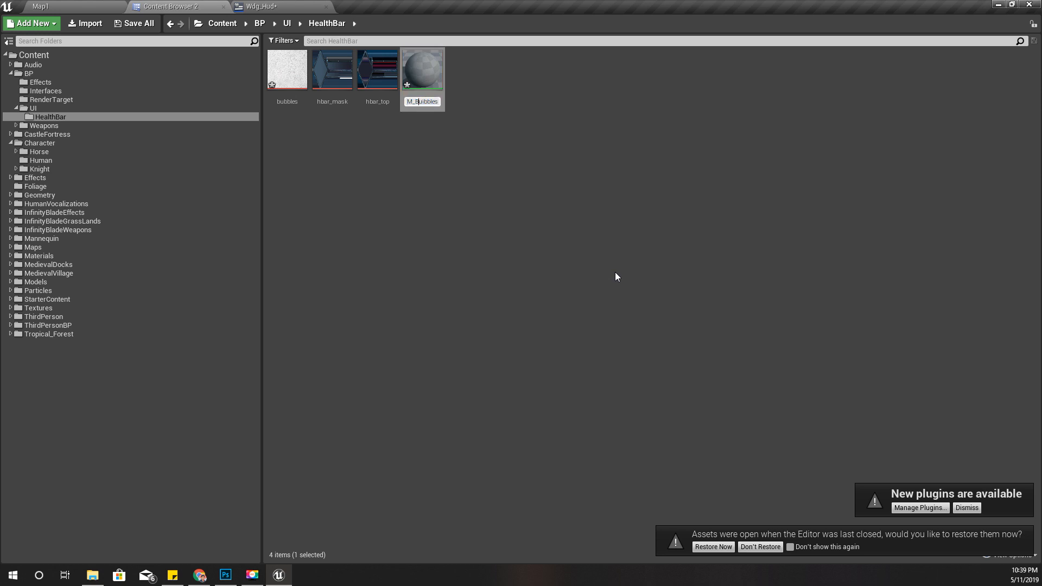
{"action": "key", "text": "Delete"}
{"action": "key", "text": "Return"}
Open the M_Bubbles material and set its material domain to User Interface
{"action": "key", "text": "Return"}
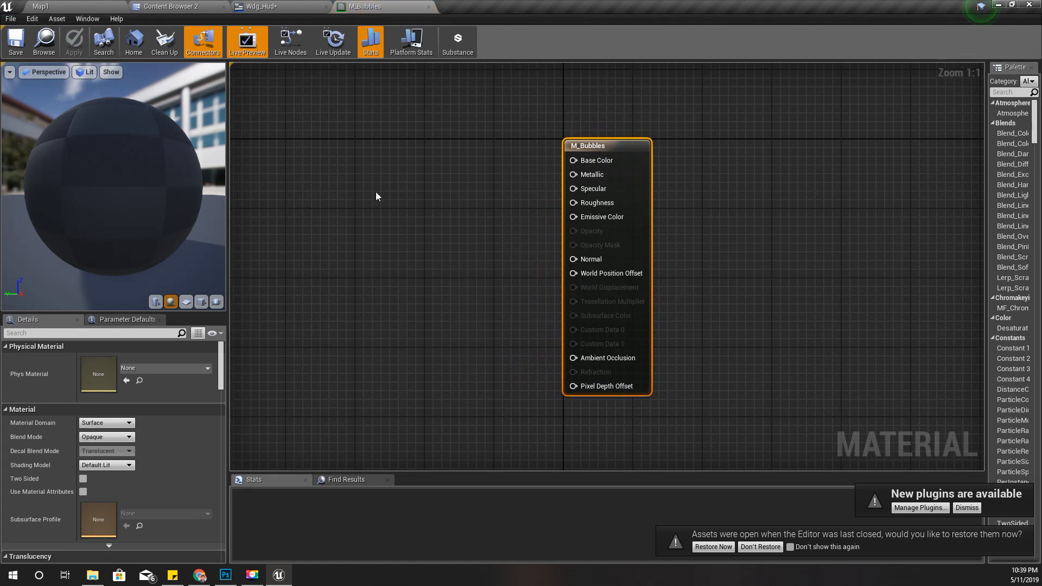
{"action": "left_click", "coordinate": [106, 423]}
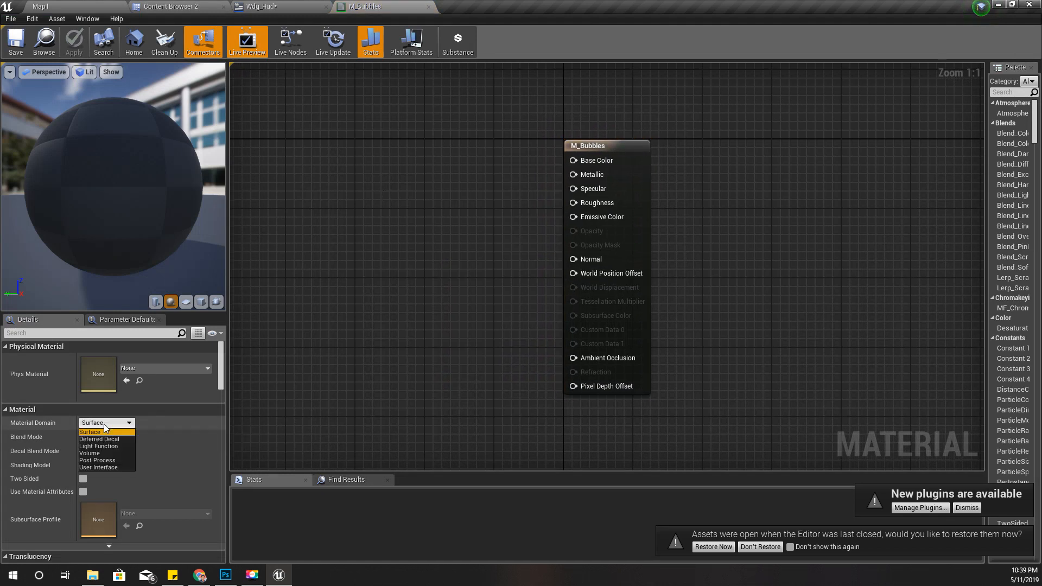
{"action": "left_click", "coordinate": [98, 467]}
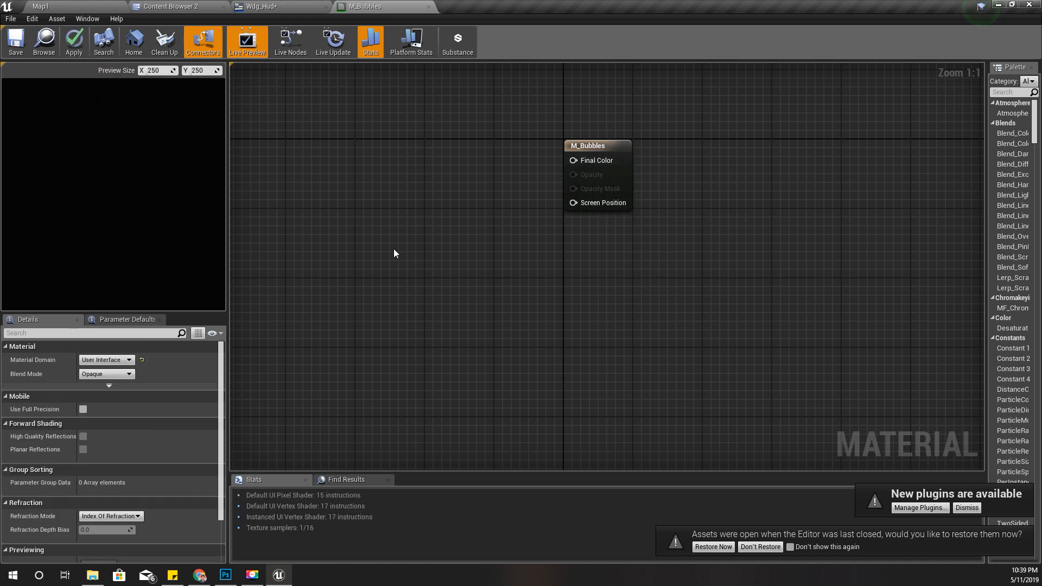
Add the bubbles texture to the M_Bubbles graph as a Texture Sample and connect its color output to Final Color
{"action": "right_click_drag", "start_coordinate": [391, 210], "coordinate": [602, 214]}
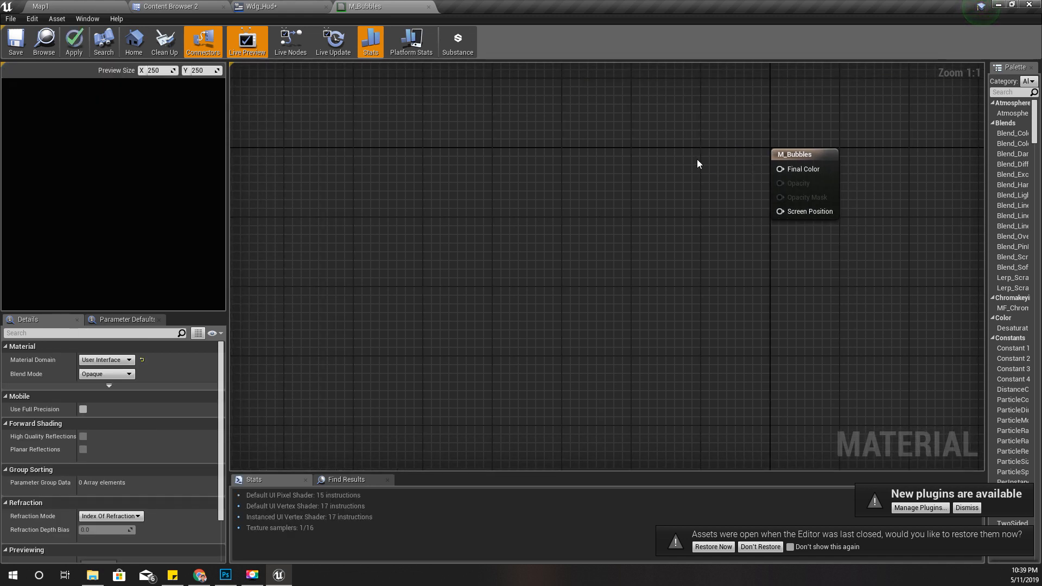
{"action": "left_click", "coordinate": [184, 6]}
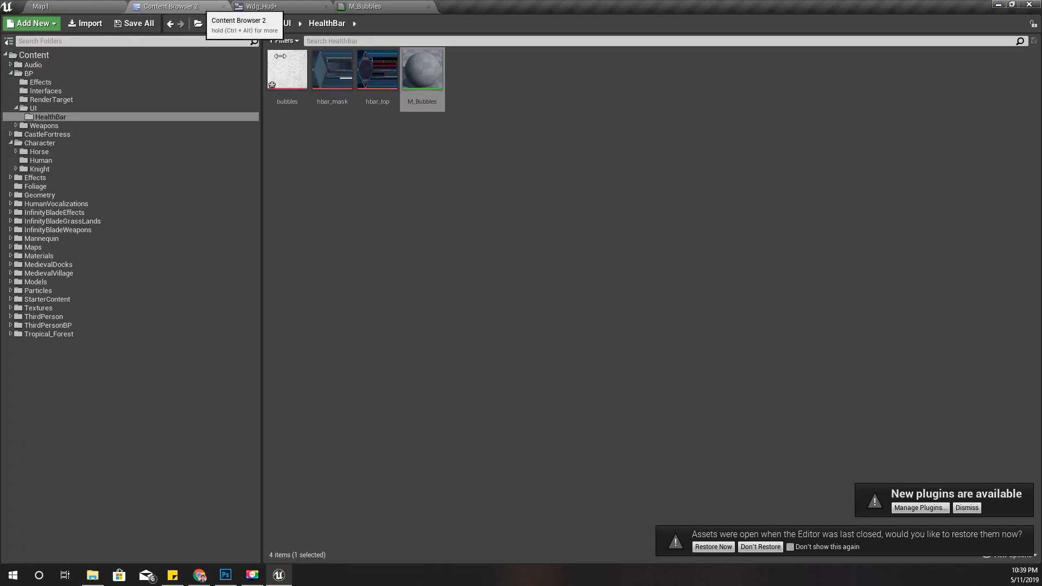
{"action": "left_click_drag", "start_coordinate": [287, 70], "coordinate": [413, 181]}
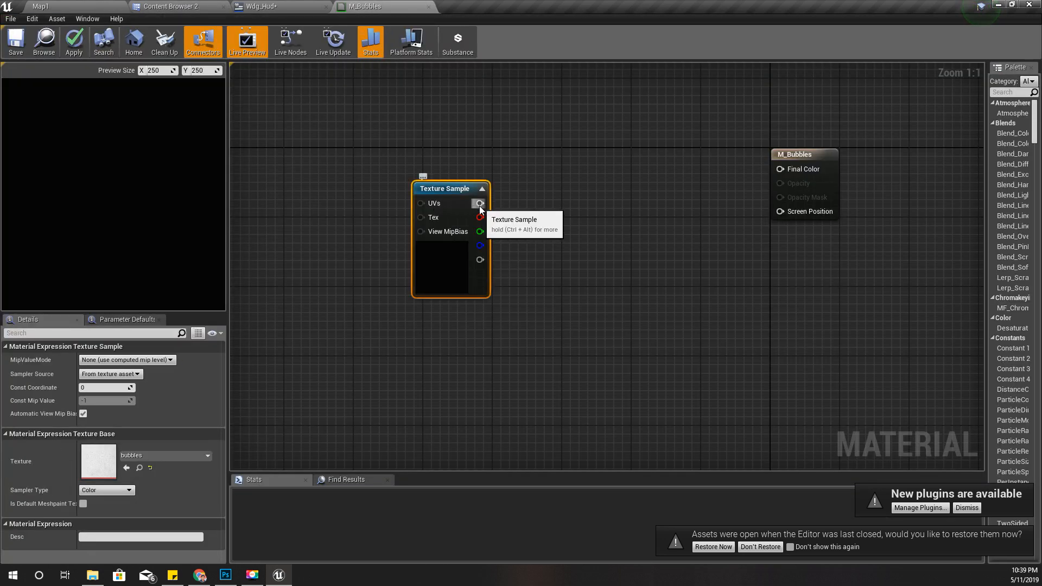
{"action": "left_click_drag", "start_coordinate": [479, 206], "coordinate": [787, 171]}
{"action": "left_click_drag", "start_coordinate": [461, 195], "coordinate": [452, 170]}
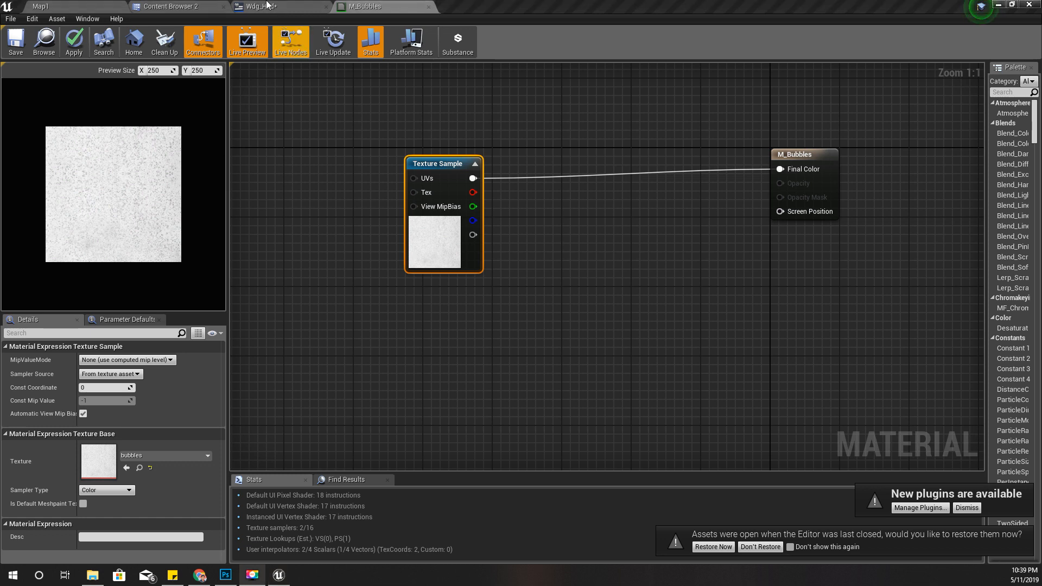
In the Wdg_Hud widget, try health_bar's progress percent at 0, and set it to 0.5
{"action": "left_click", "coordinate": [266, 6]}
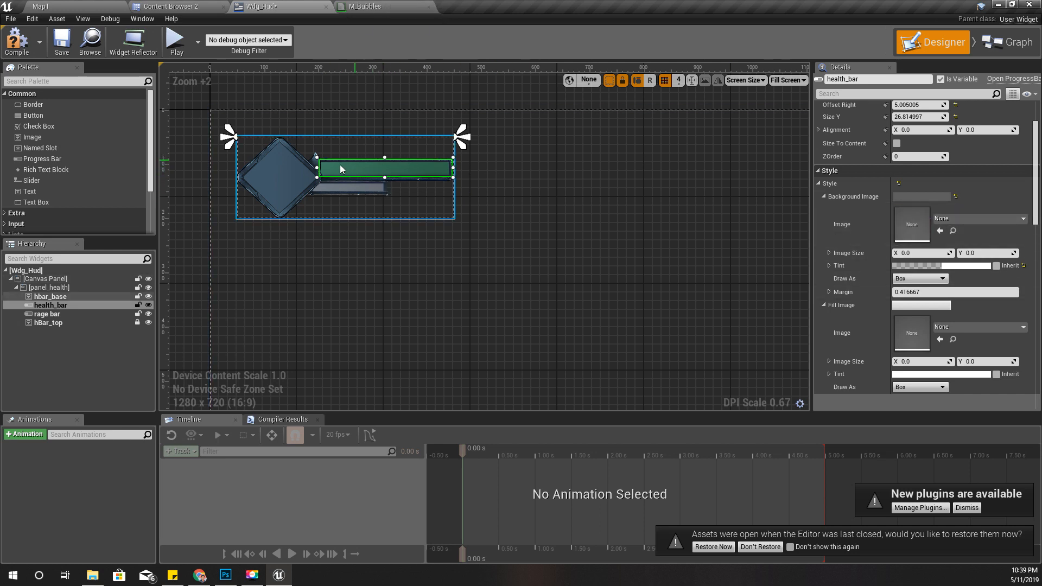
{"action": "scroll", "coordinate": [947, 342], "scroll_direction": "down", "scroll_amount": 5}
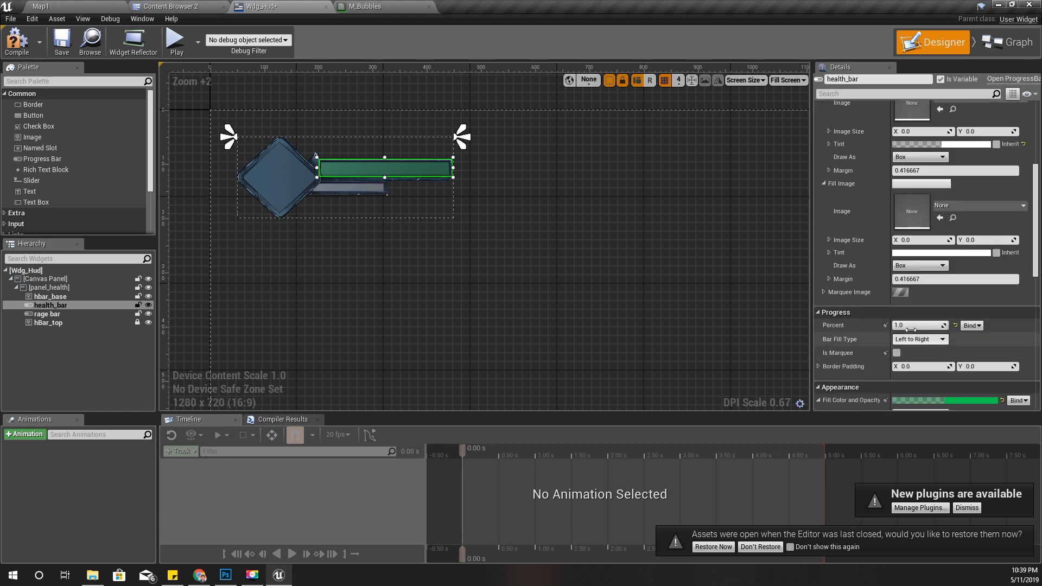
{"action": "left_click", "coordinate": [911, 325]}
{"action": "type", "text": "0"}
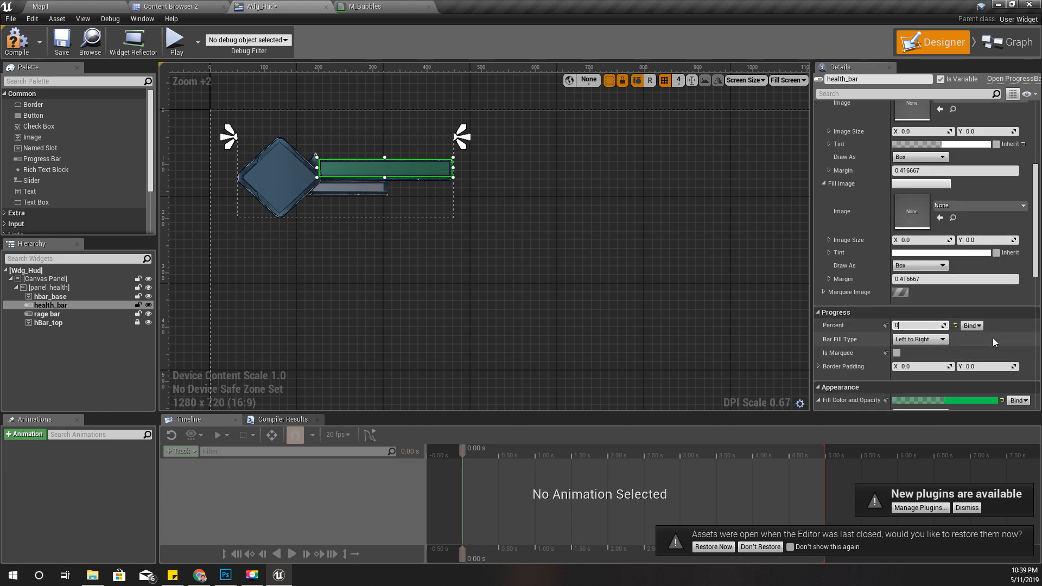
{"action": "key", "text": "Return"}
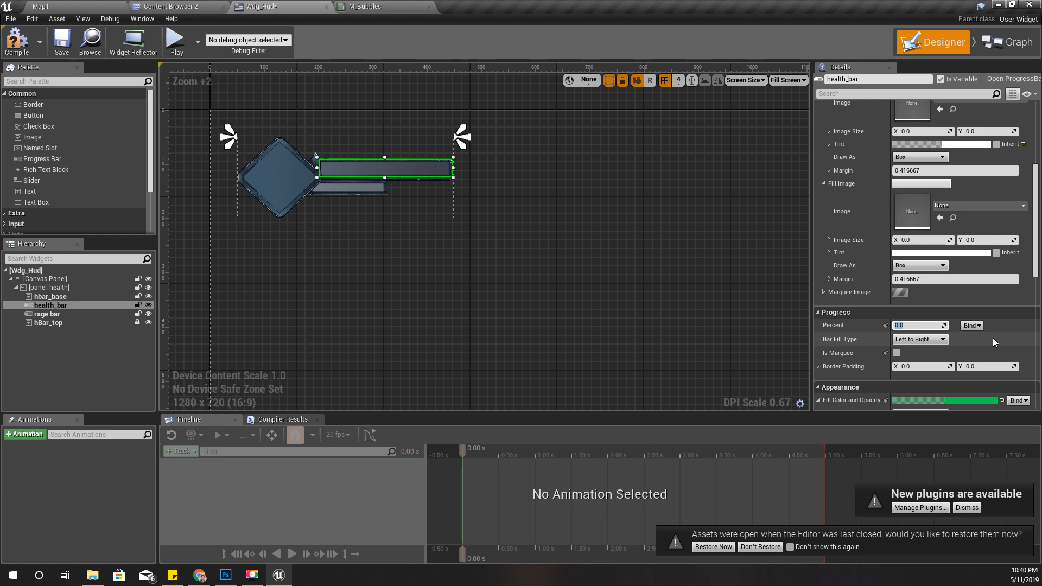
{"action": "type", "text": "0.5"}
{"action": "key", "text": "Return"}
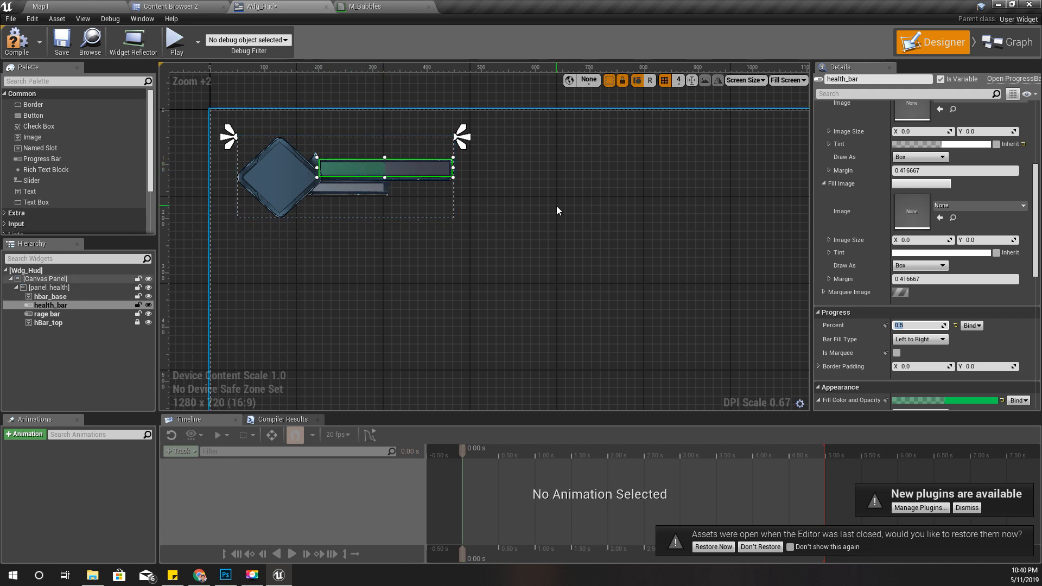
Return to the M_Bubbles material and move the Texture Sample node farther away from the output node
{"action": "left_click", "coordinate": [363, 5]}
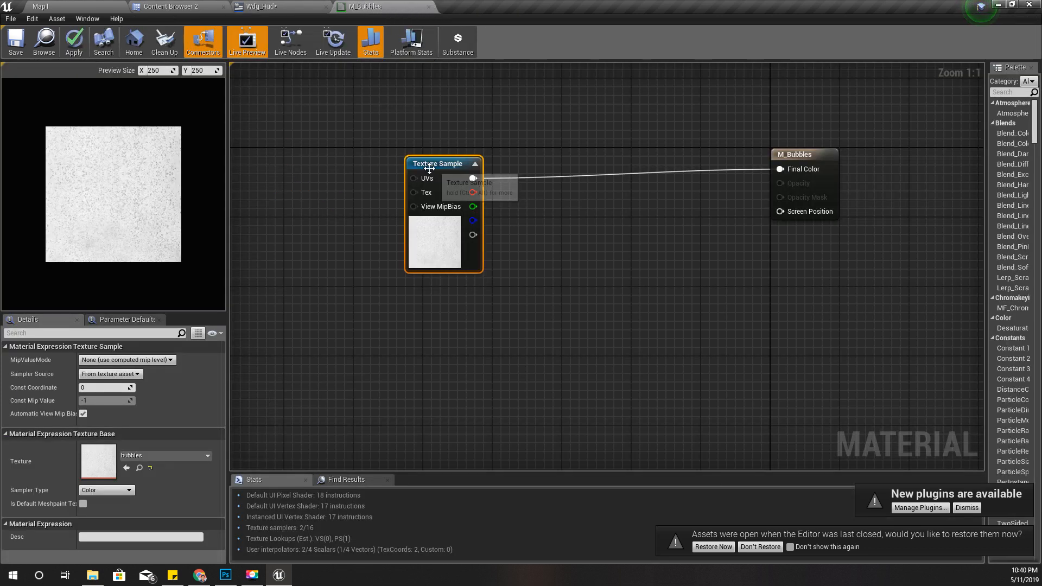
{"action": "left_click_drag", "start_coordinate": [431, 166], "coordinate": [371, 159]}
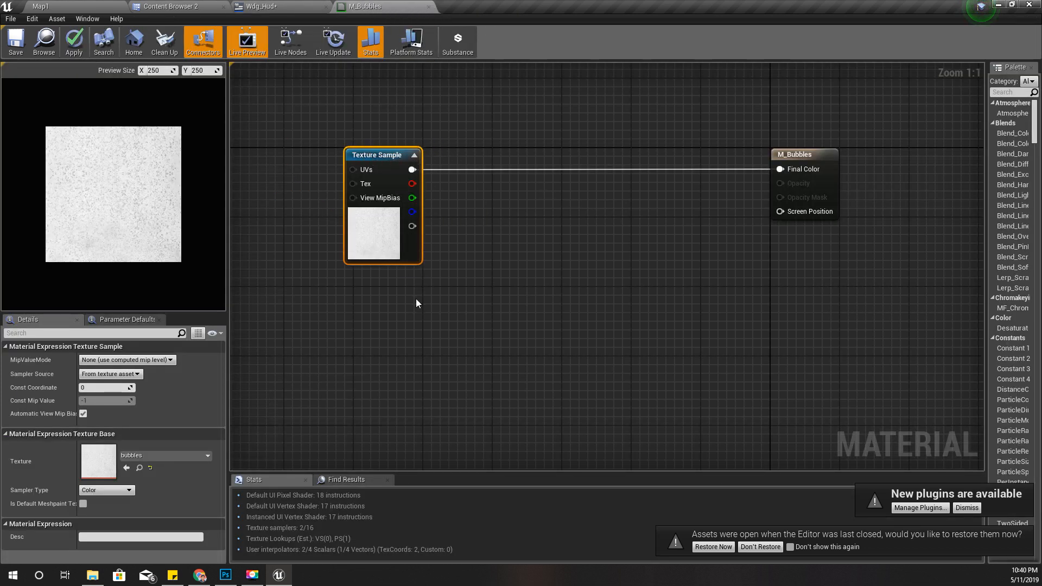
{"action": "right_click_drag", "start_coordinate": [417, 302], "coordinate": [472, 257]}
{"action": "right_click_drag", "start_coordinate": [329, 236], "coordinate": [375, 249]}
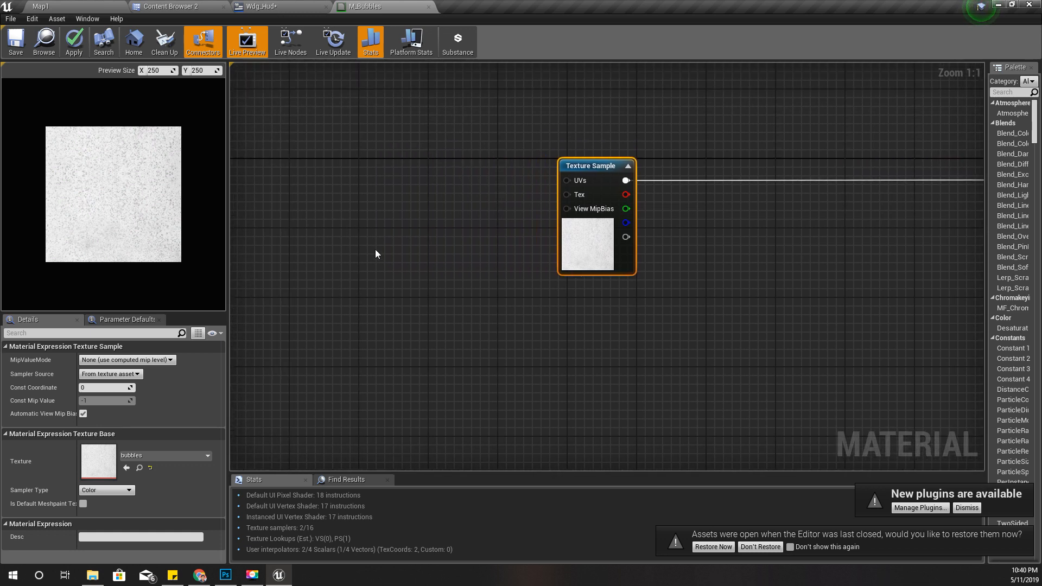
Add a Panner node and place it beside the Texture Sample node
{"action": "right_click", "coordinate": [354, 227]}
{"action": "type", "text": "pann"}
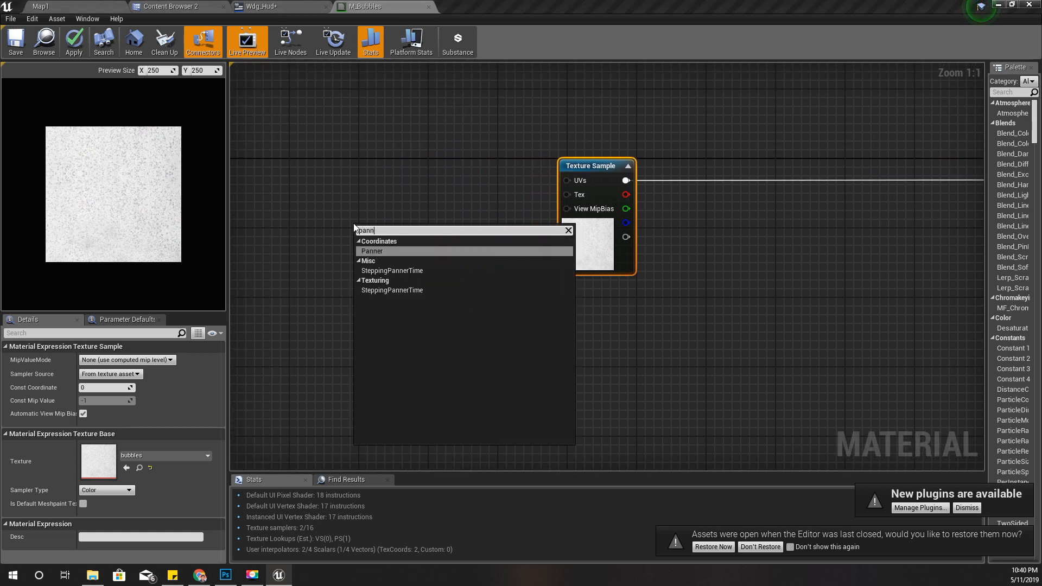
{"action": "key", "text": "Return"}
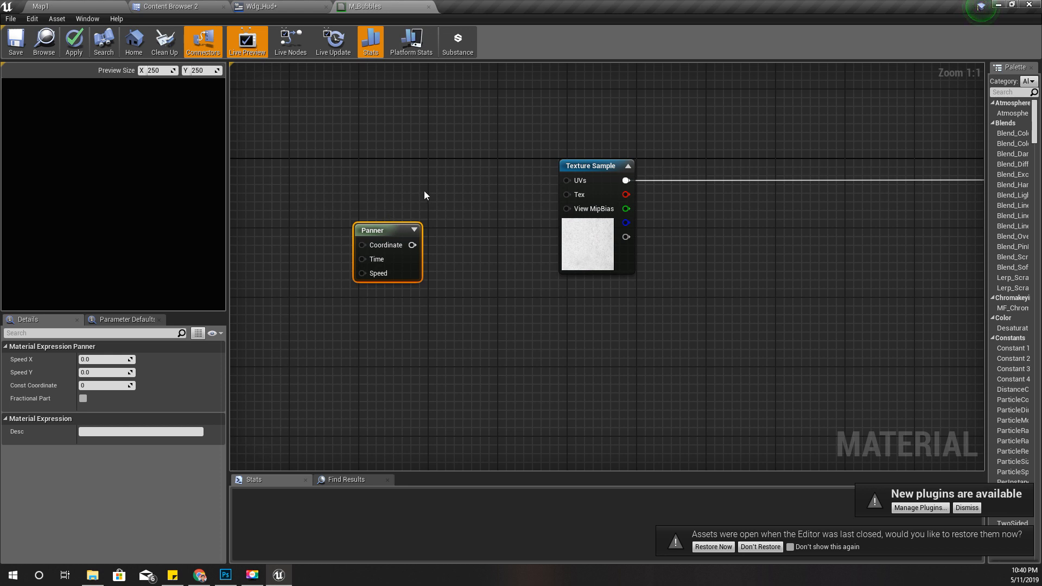
{"action": "right_click_drag", "start_coordinate": [421, 212], "coordinate": [475, 250]}
{"action": "left_click_drag", "start_coordinate": [466, 284], "coordinate": [559, 245]}
{"action": "right_click_drag", "start_coordinate": [568, 167], "coordinate": [518, 163]}
{"action": "right_click_drag", "start_coordinate": [873, 112], "coordinate": [729, 125]}
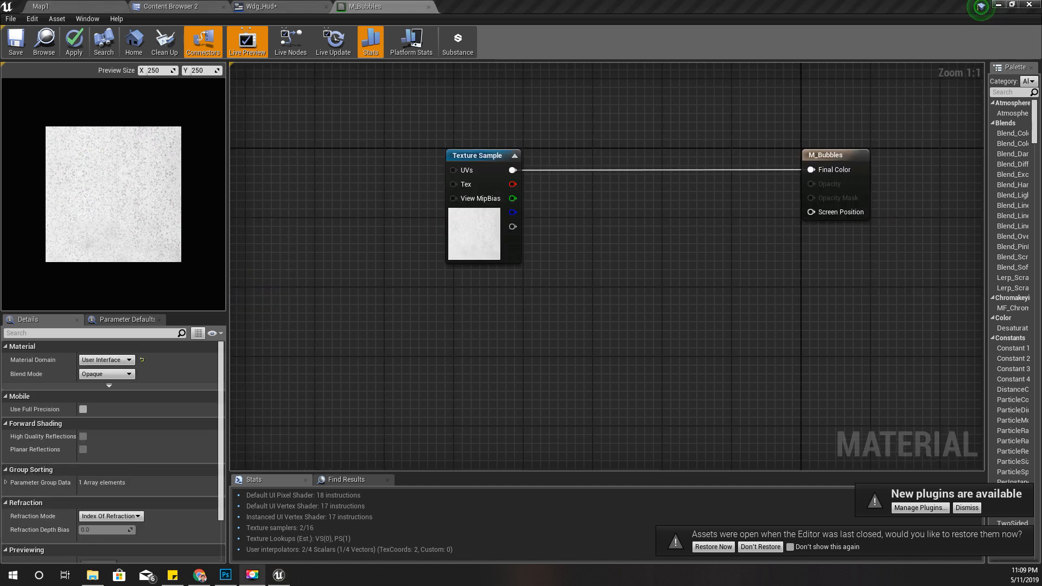
Add a TextureCoordinate node on the input side of the Texture Sample node
{"action": "right_click_drag", "start_coordinate": [336, 193], "coordinate": [507, 232]}
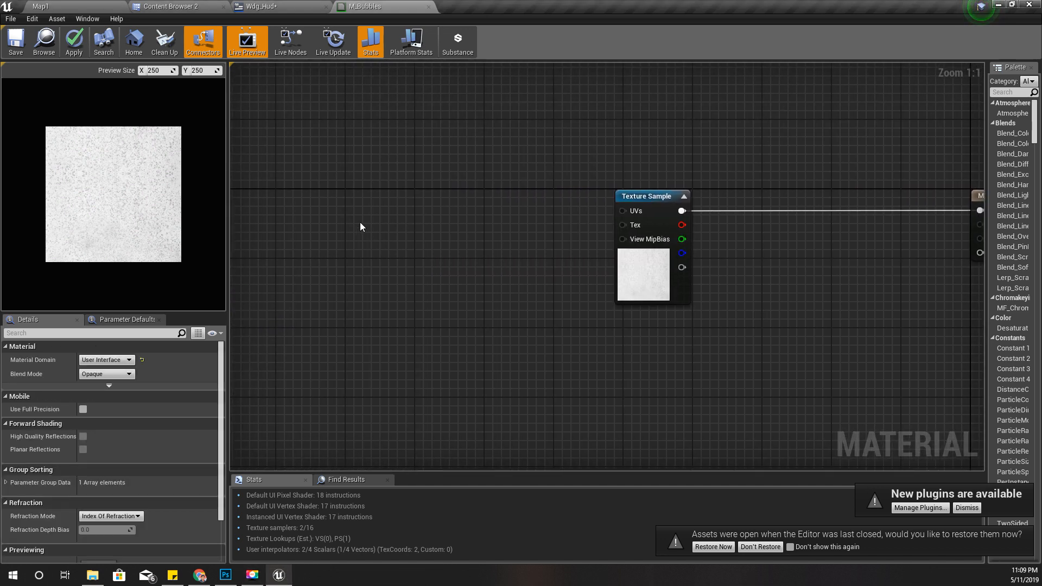
{"action": "right_click", "coordinate": [363, 202]}
{"action": "type", "text": "te"}
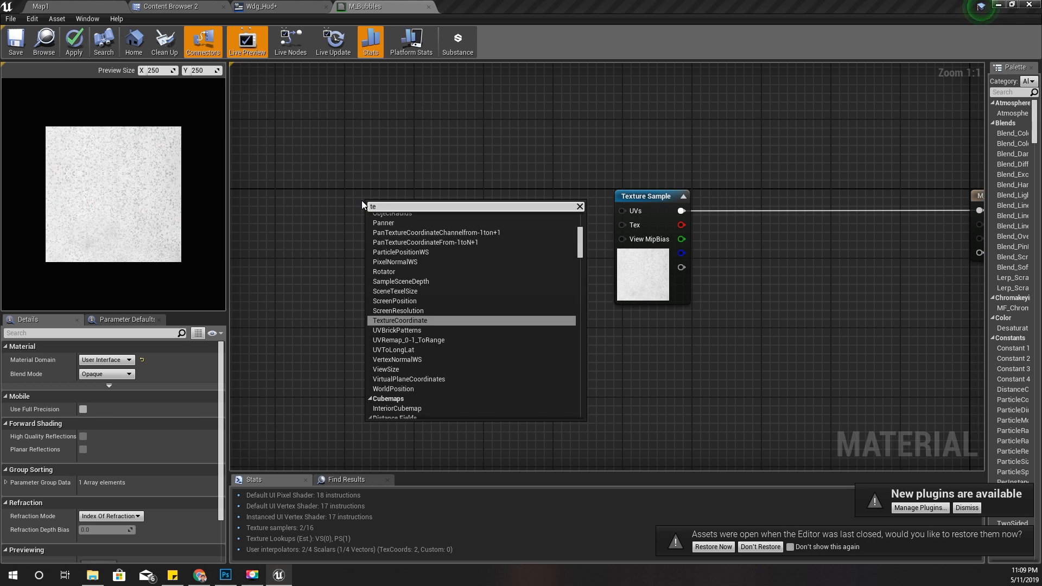
{"action": "type", "text": "xtu"}
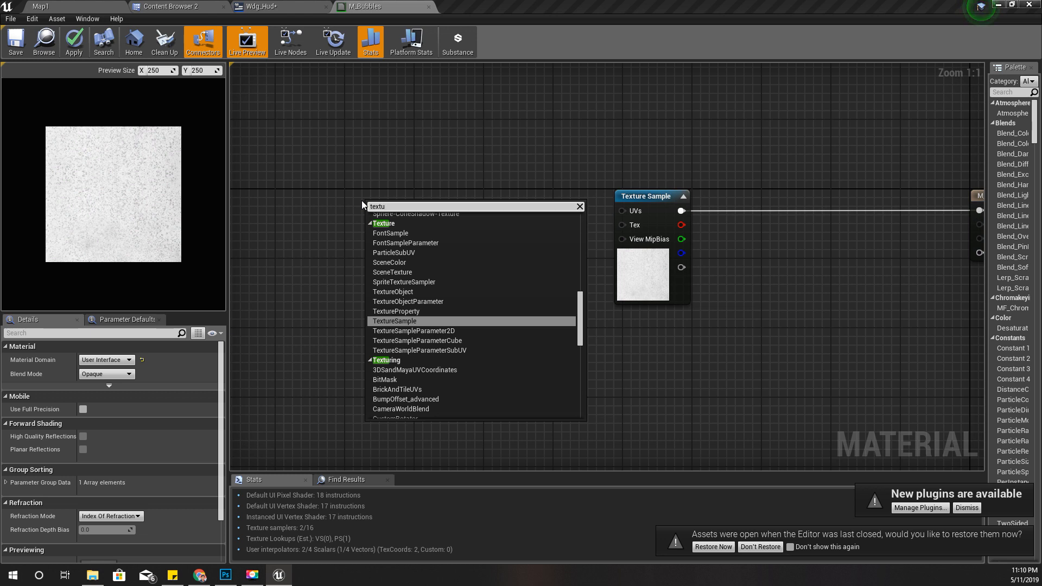
{"action": "type", "text": "re cood"}
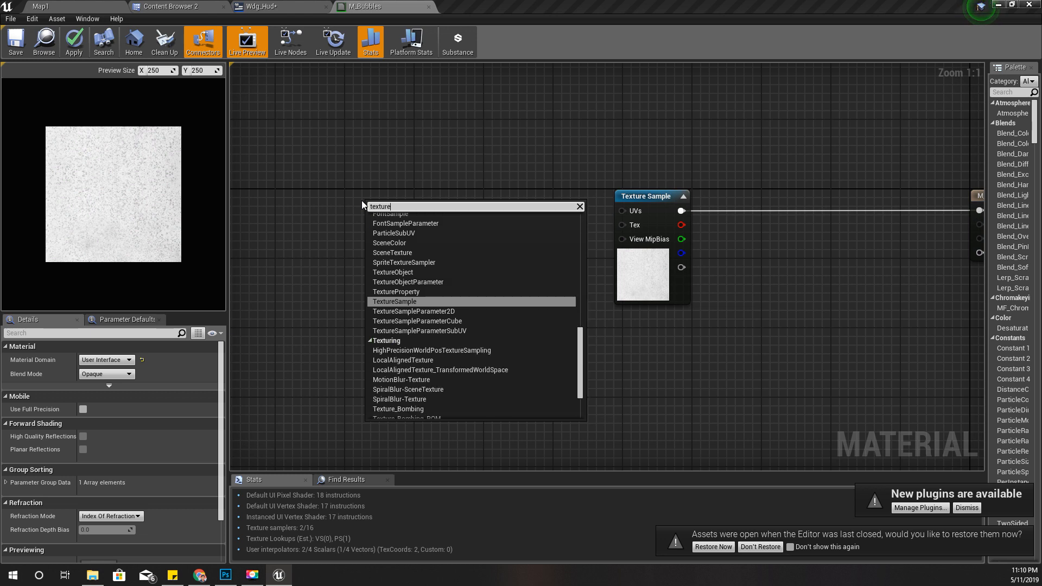
{"action": "key", "text": "BackSpace"}
{"action": "key", "text": "BackSpace"}
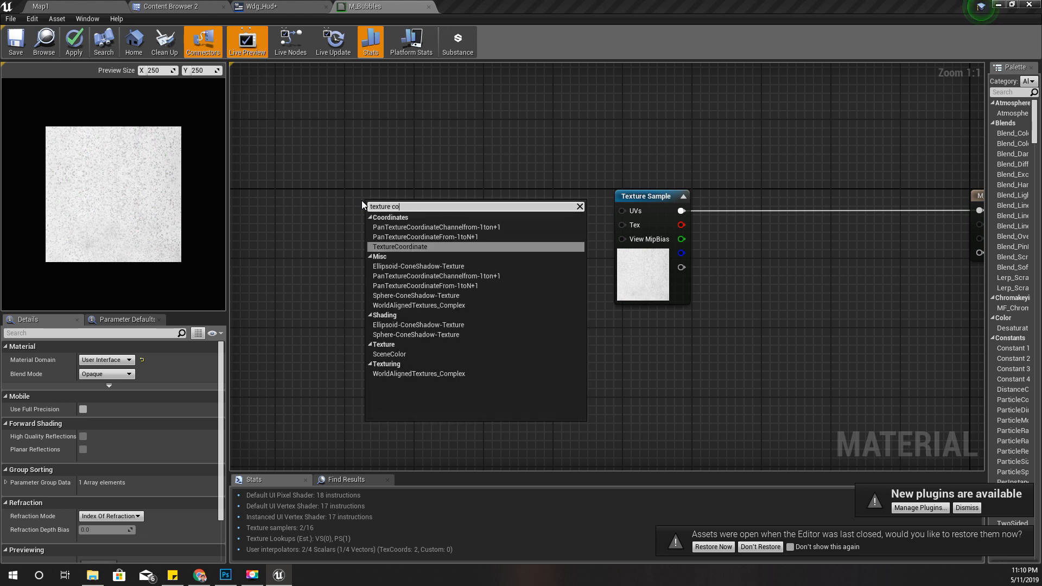
{"action": "key", "text": "Return"}
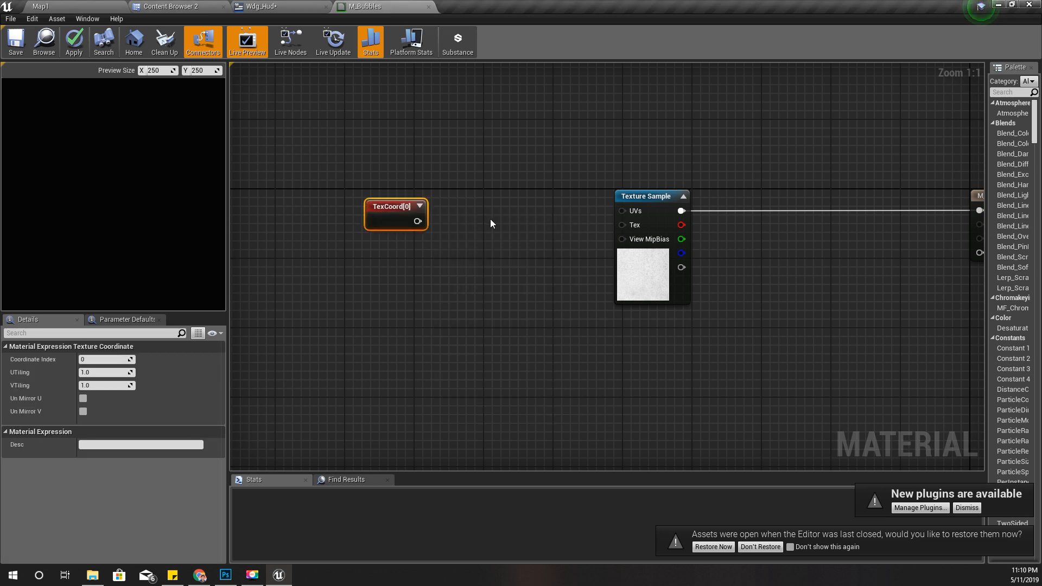
Connect the TexCoord node's output to the Texture Sample's UVs input and adjust the TexCoord node's position
{"action": "left_click_drag", "start_coordinate": [421, 222], "coordinate": [508, 228]}
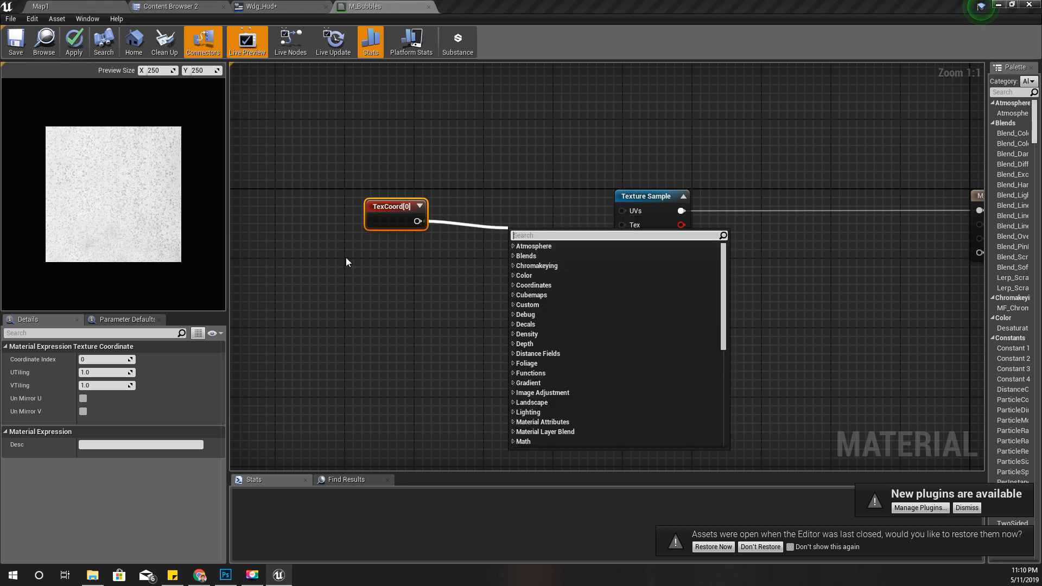
{"action": "right_click_drag", "start_coordinate": [381, 285], "coordinate": [360, 300]}
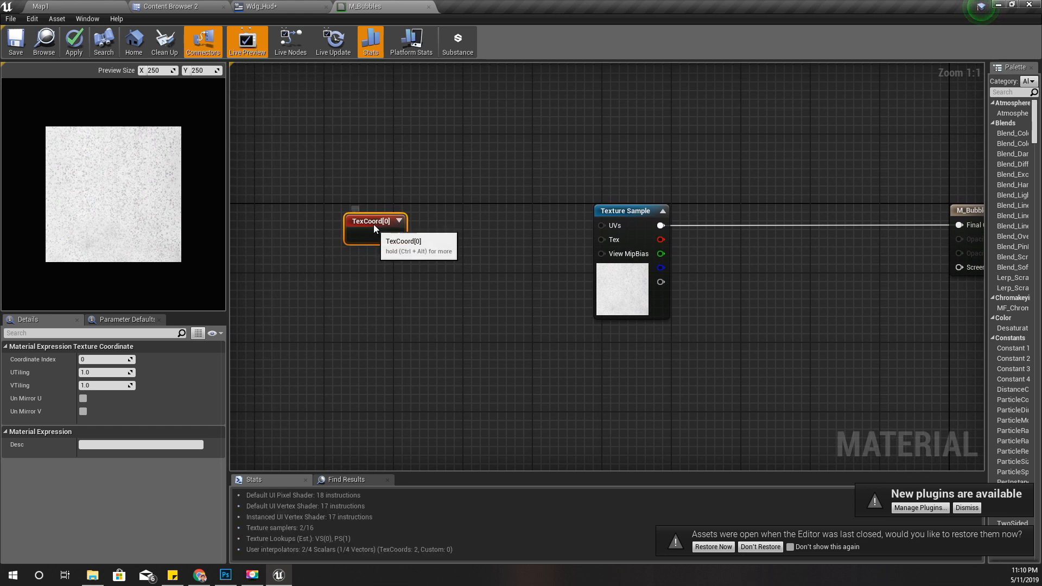
{"action": "left_click_drag", "start_coordinate": [373, 224], "coordinate": [373, 223]}
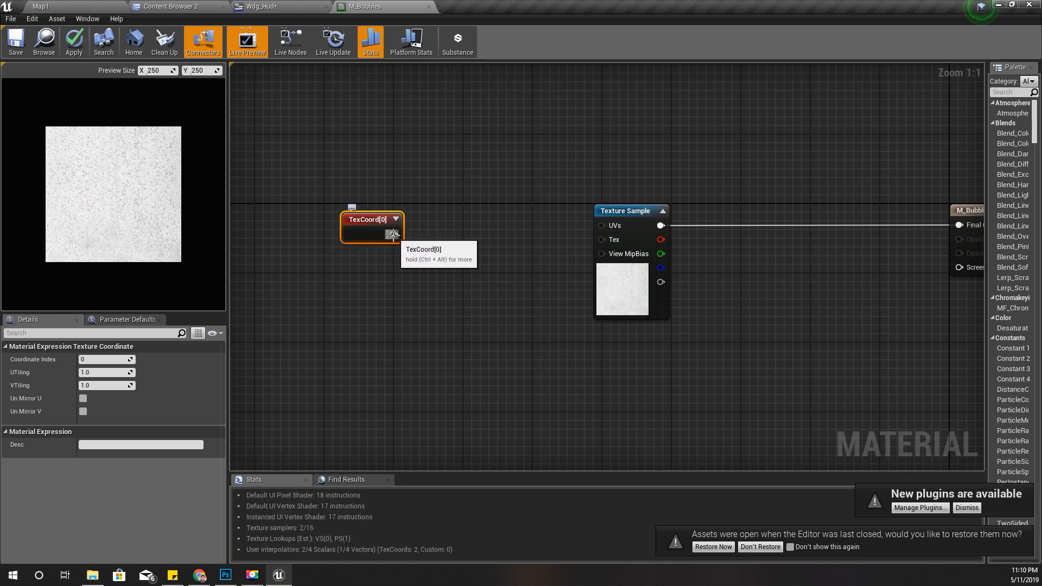
{"action": "left_click_drag", "start_coordinate": [396, 235], "coordinate": [602, 226]}
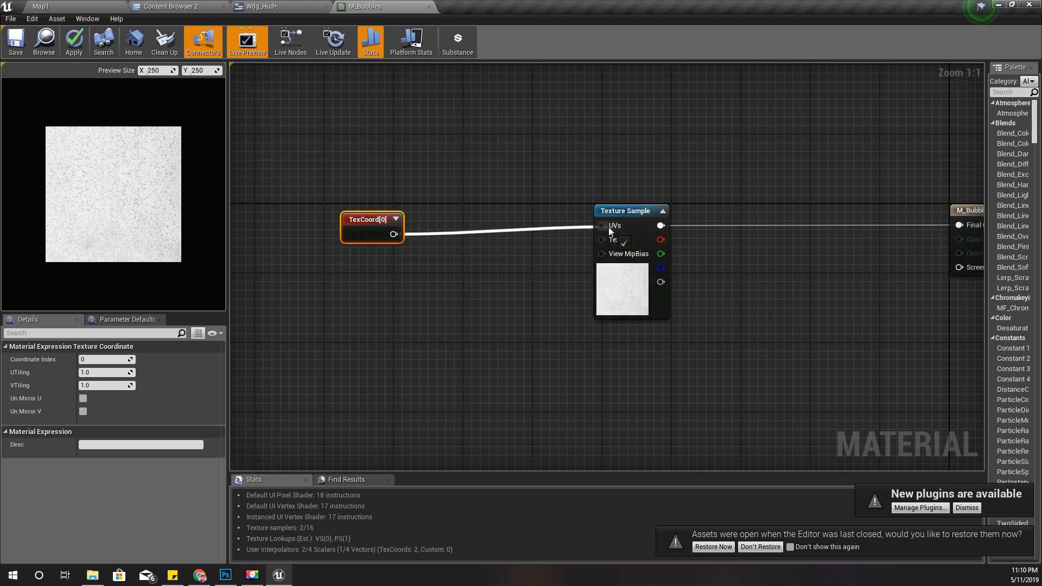
{"action": "left_click_drag", "start_coordinate": [382, 236], "coordinate": [465, 234]}
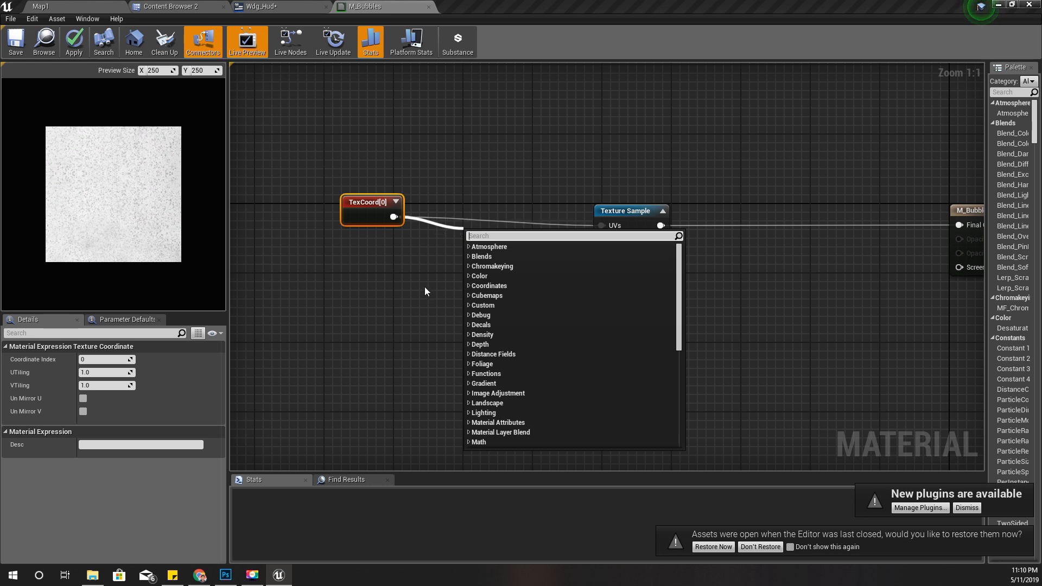
Insert a Panner node after the TexCoord node and connect its output to the Texture Sample's UVs input
{"action": "type", "text": "panner"}
{"action": "key", "text": "Return"}
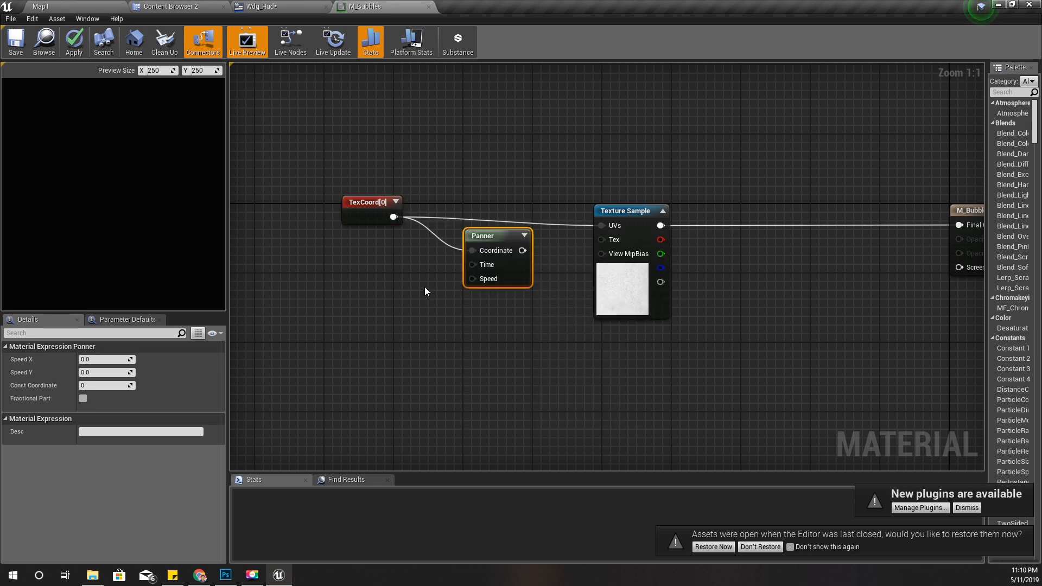
{"action": "left_click_drag", "start_coordinate": [522, 251], "coordinate": [607, 224]}
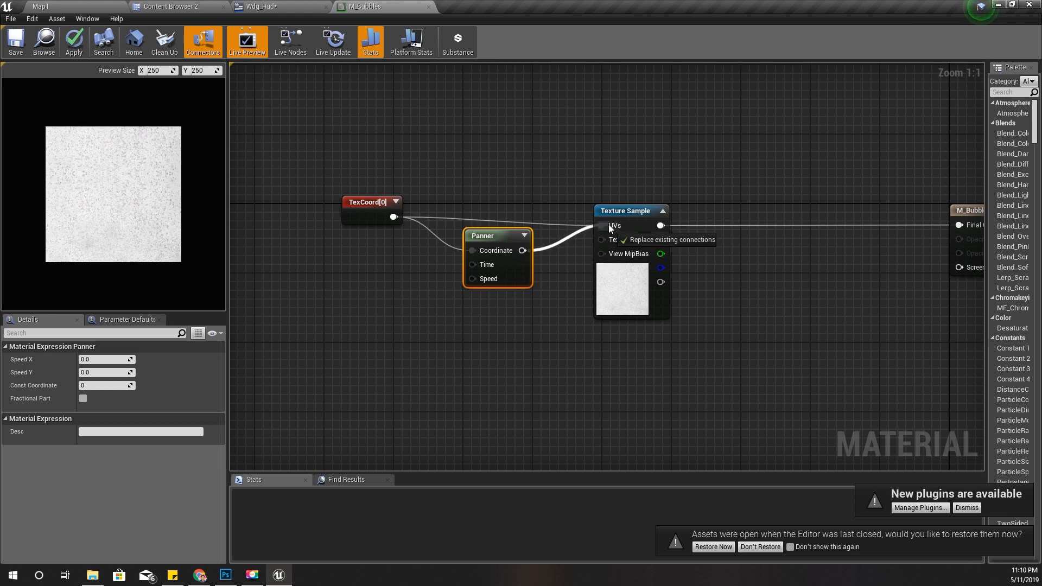
{"action": "right_click_drag", "start_coordinate": [458, 323], "coordinate": [531, 330]}
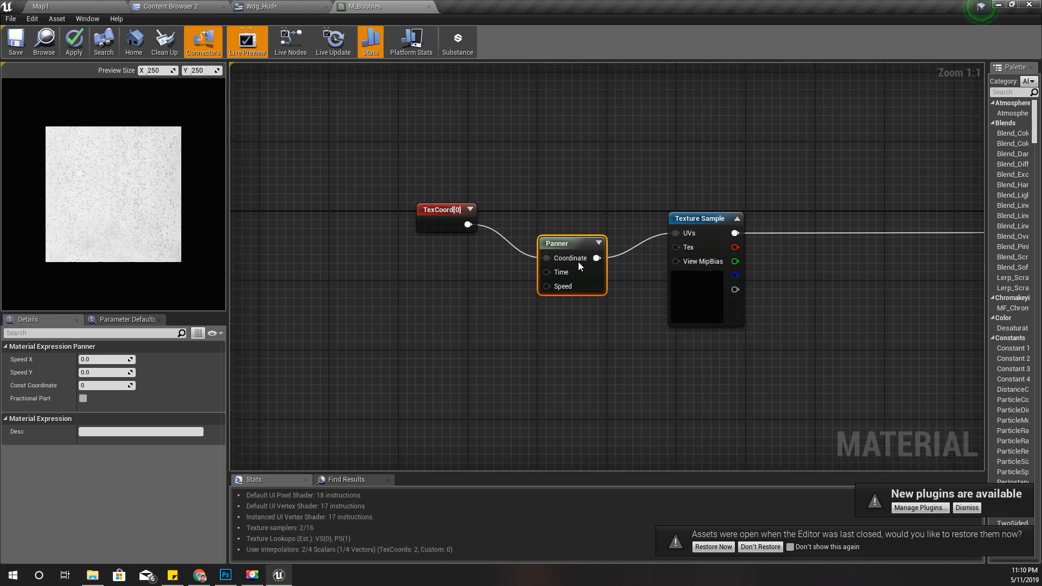
Add a Time node feeding the Panner's Time input and place it farther out, below the TexCoord node
{"action": "left_click_drag", "start_coordinate": [559, 275], "coordinate": [482, 302]}
{"action": "type", "text": "time"}
{"action": "key", "text": "Return"}
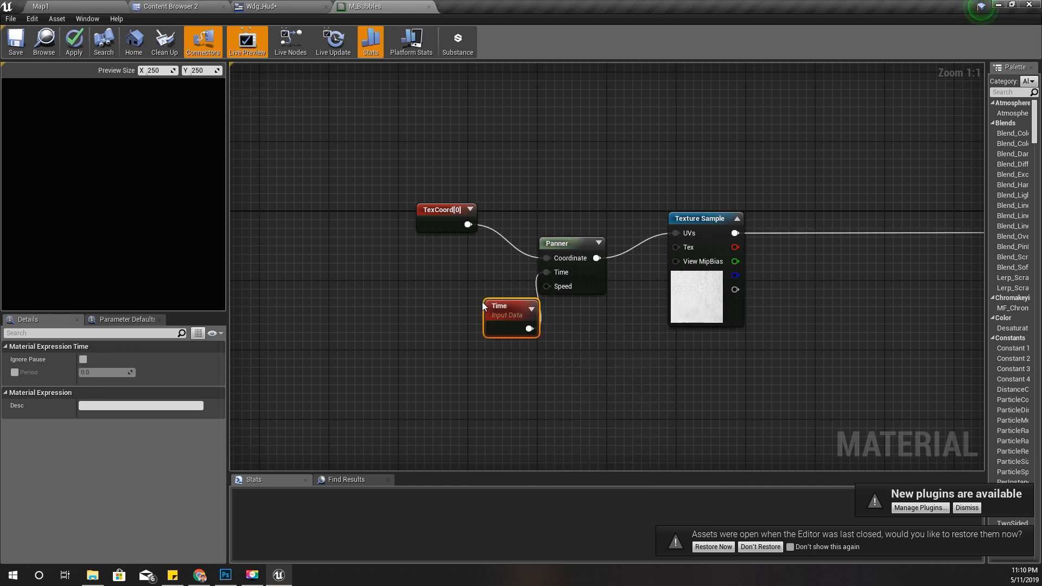
{"action": "left_click_drag", "start_coordinate": [497, 316], "coordinate": [341, 298]}
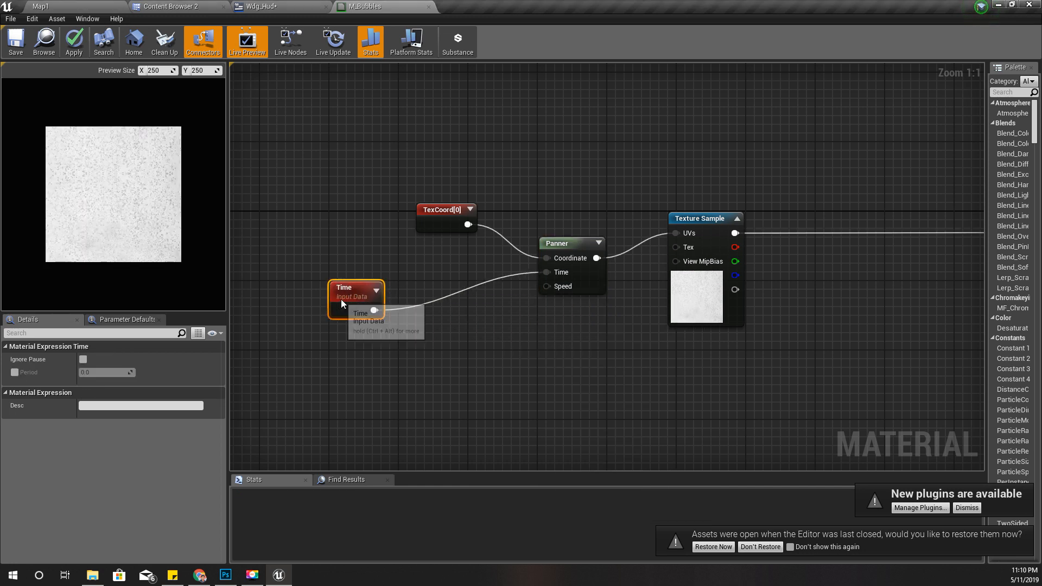
Set the Panner node's Speed Y to 0.1
{"action": "left_click", "coordinate": [600, 283]}
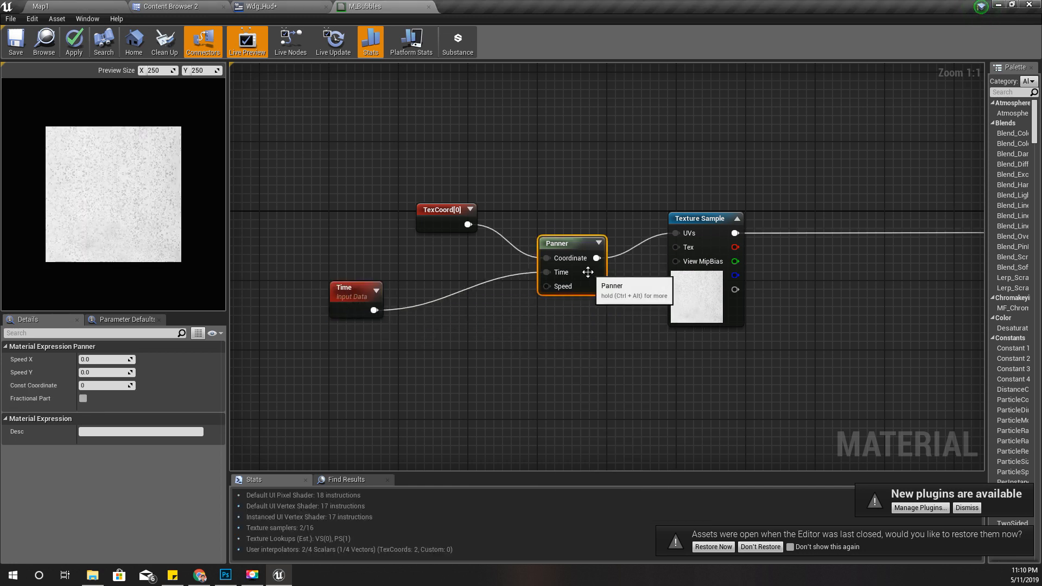
{"action": "right_click", "coordinate": [560, 289]}
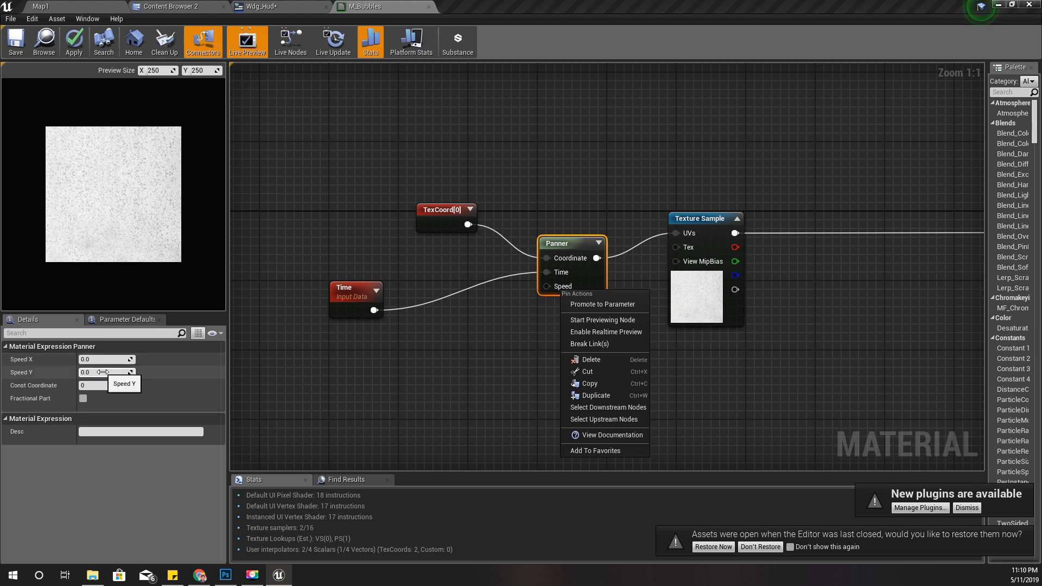
{"action": "left_click", "coordinate": [103, 373]}
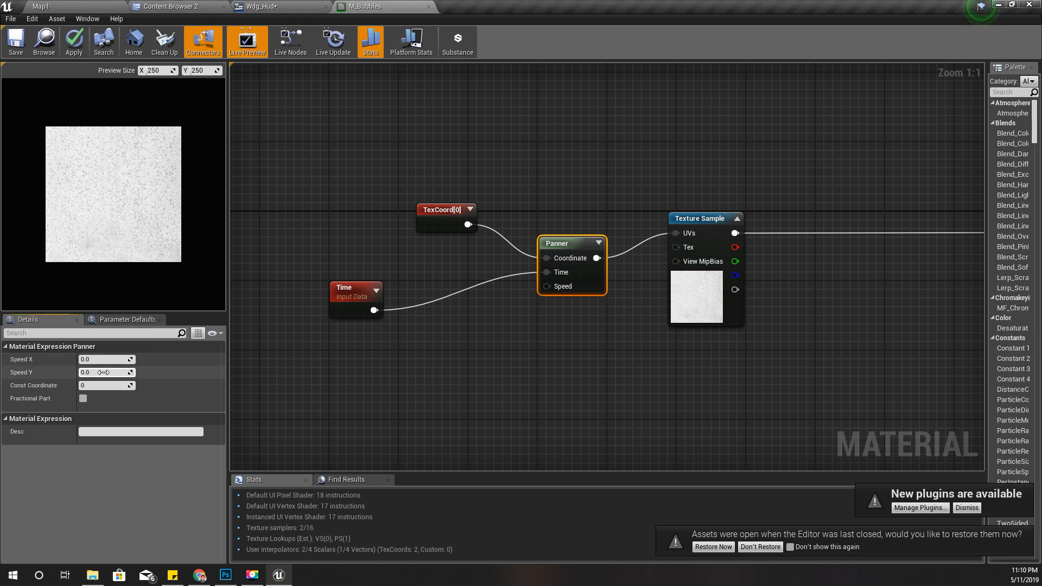
{"action": "type", "text": "0.1"}
{"action": "key", "text": "Return"}
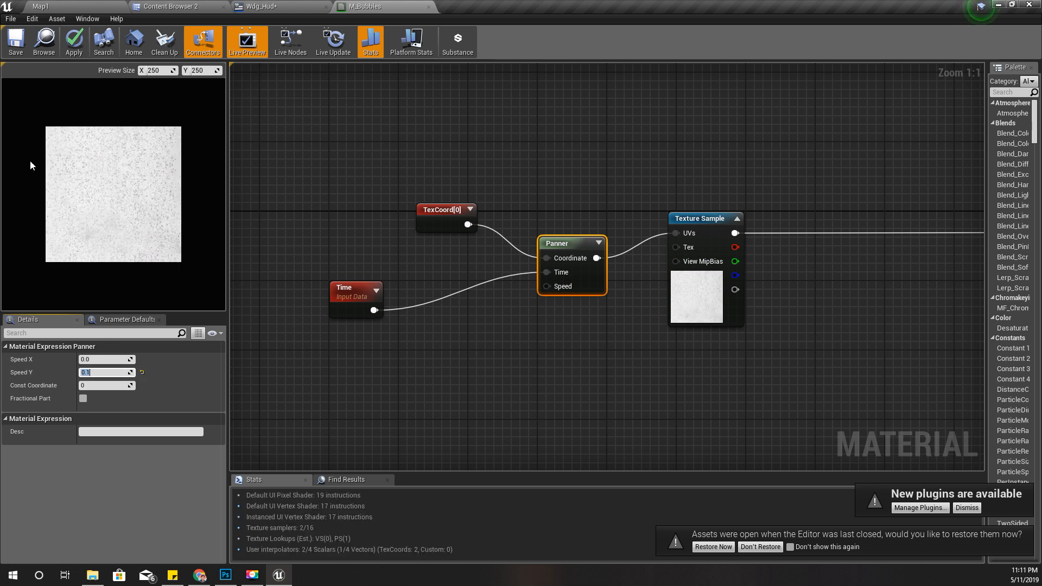
{"action": "right_click_drag", "start_coordinate": [638, 131], "coordinate": [568, 149]}
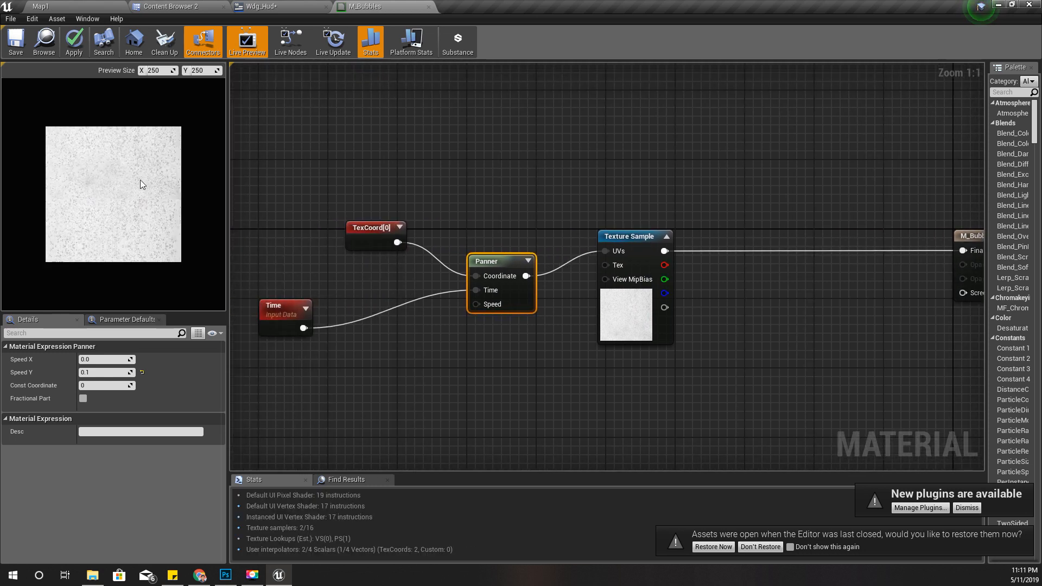
Check the health bar artwork in Photoshop's hbar_mask.psd and return to the M_Bubbles material in Unreal Engine
{"action": "right_click_drag", "start_coordinate": [768, 307], "coordinate": [584, 344]}
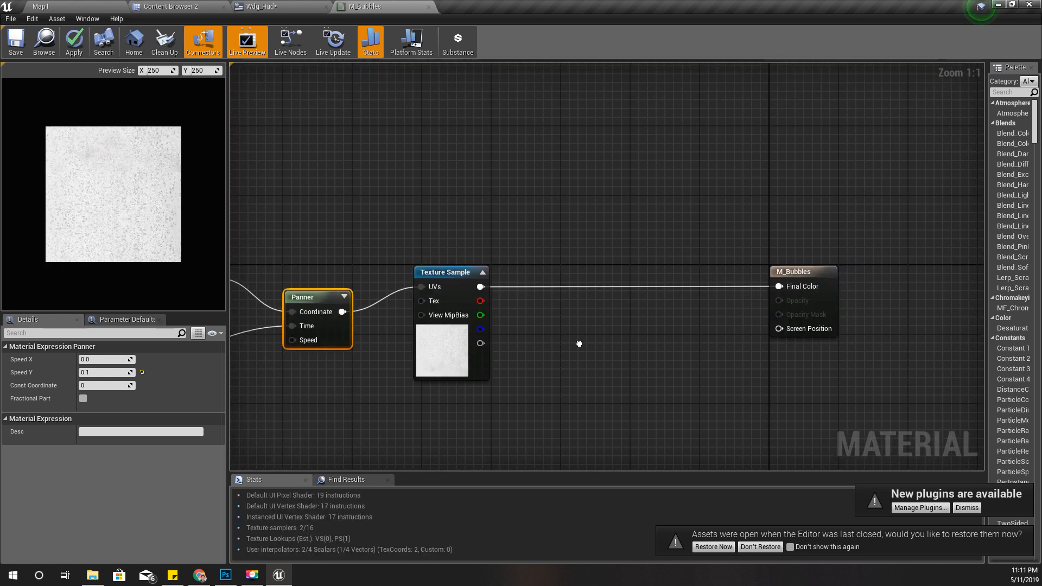
{"action": "left_click_drag", "start_coordinate": [480, 286], "coordinate": [558, 289]}
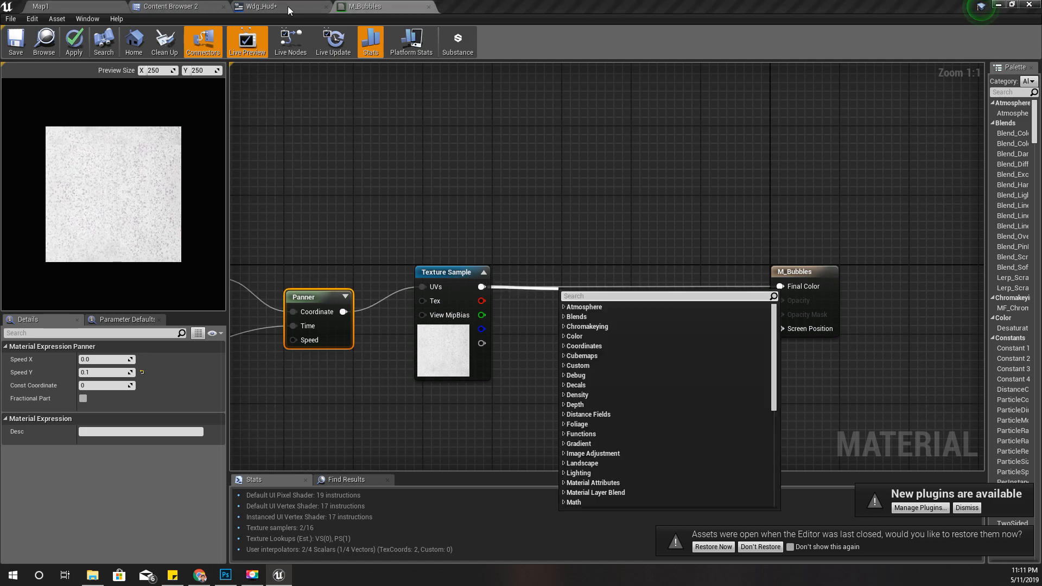
{"action": "left_click", "coordinate": [225, 575]}
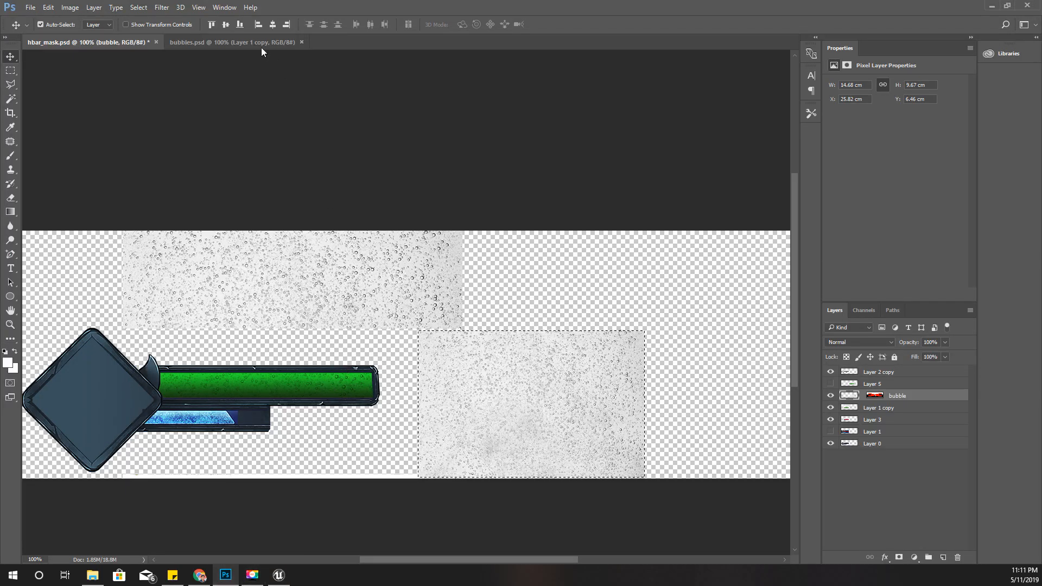
{"action": "key", "text": "alt+Tab"}
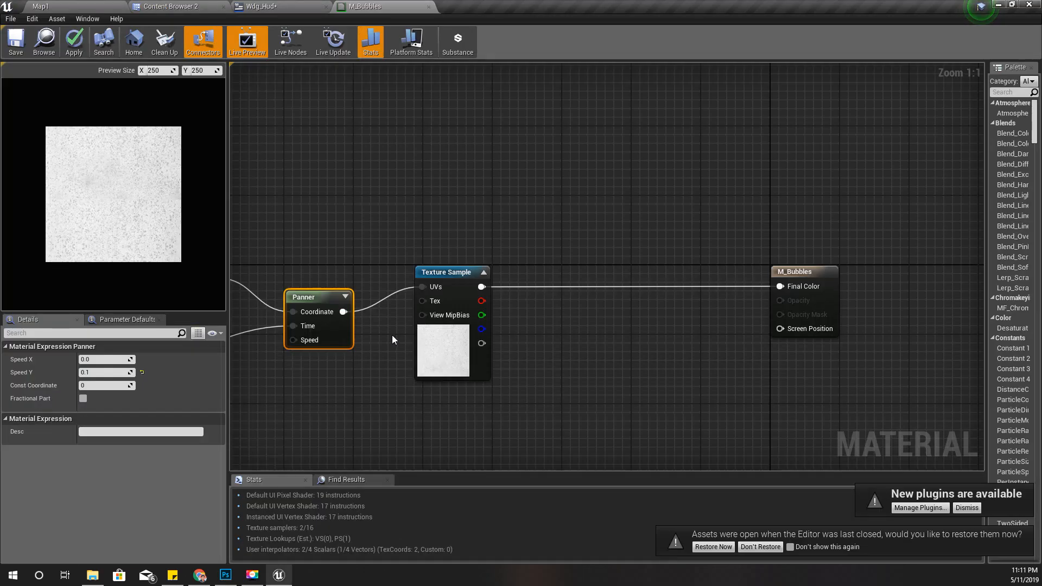
Add a Multiply node with the Texture Sample's colour output feeding its A input
{"action": "left_click_drag", "start_coordinate": [483, 287], "coordinate": [562, 288]}
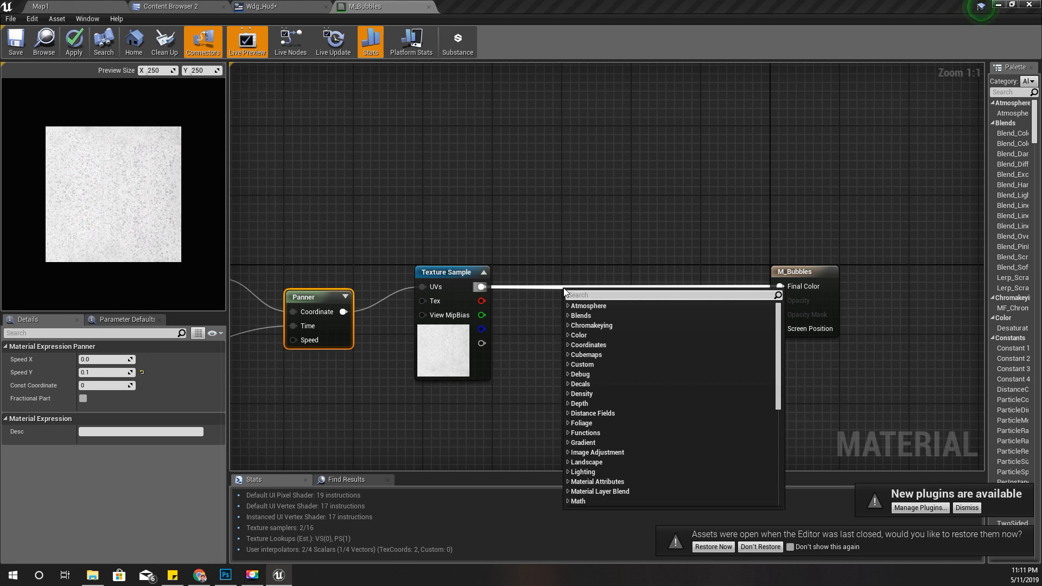
{"action": "type", "text": "8"}
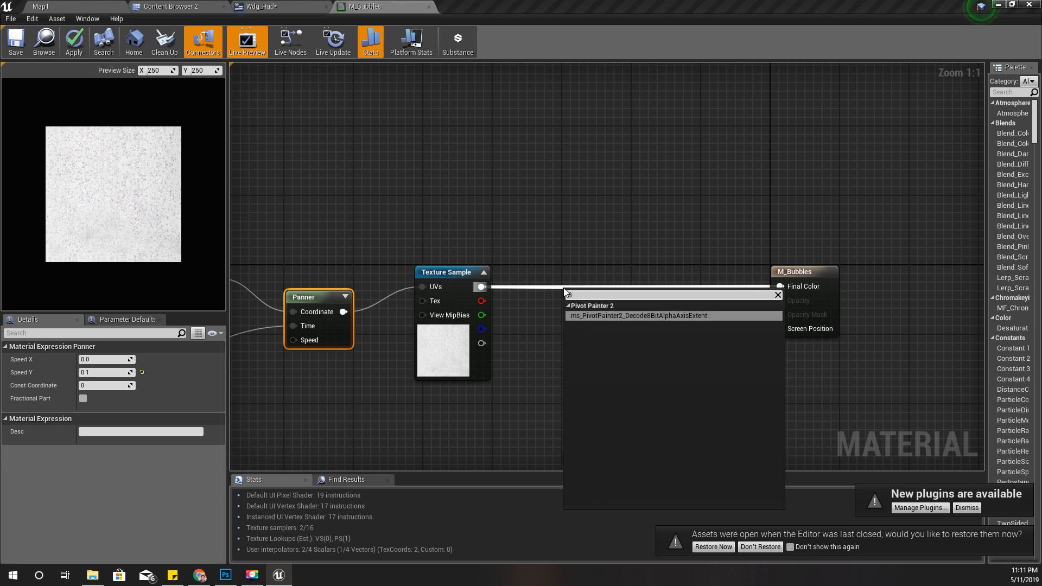
{"action": "key", "text": "BackSpace"}
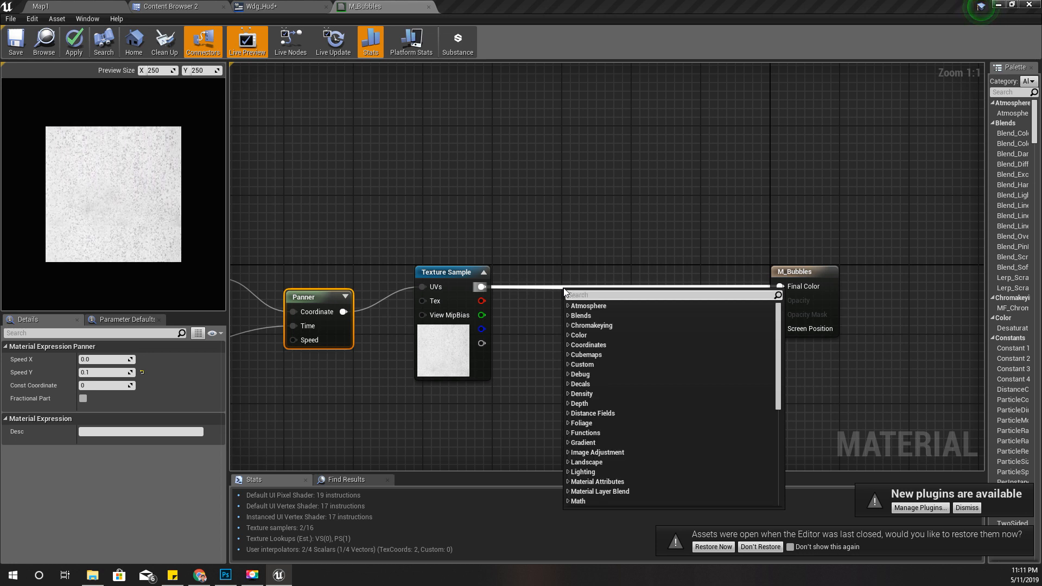
{"action": "type", "text": "*"}
{"action": "key", "text": "Return"}
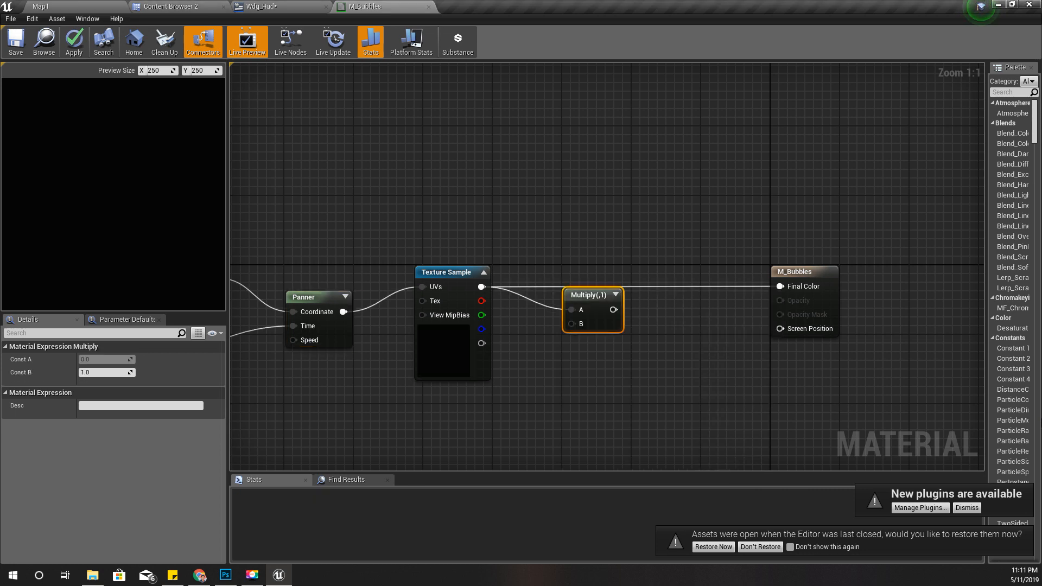
Connect the Multiply node to Final Color and add a VectorParameter named Color on its B input, placed below the Texture Sample
{"action": "left_click_drag", "start_coordinate": [619, 308], "coordinate": [617, 382]}
{"action": "type", "text": "vector"}
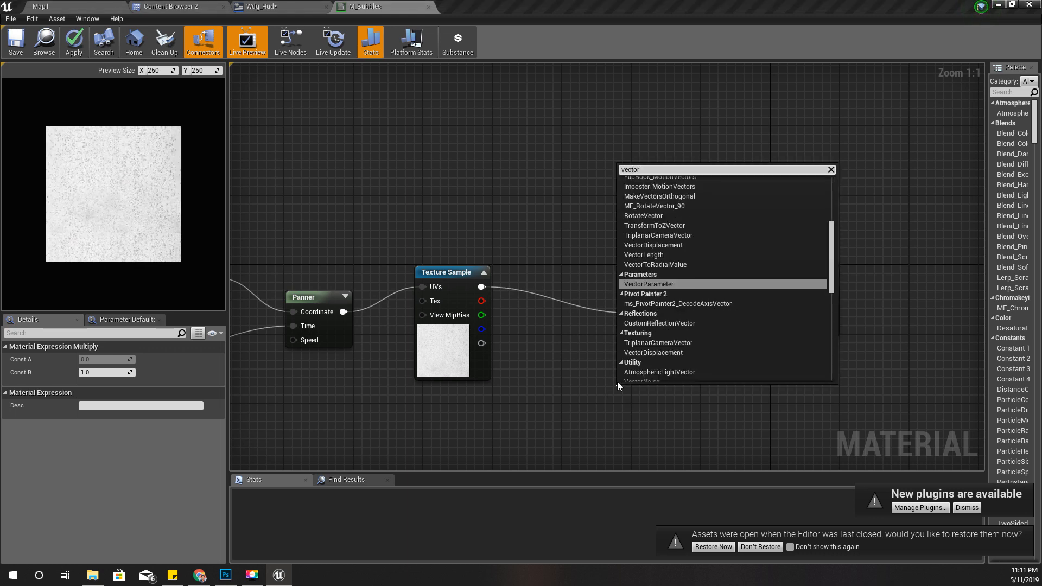
{"action": "key", "text": "Return"}
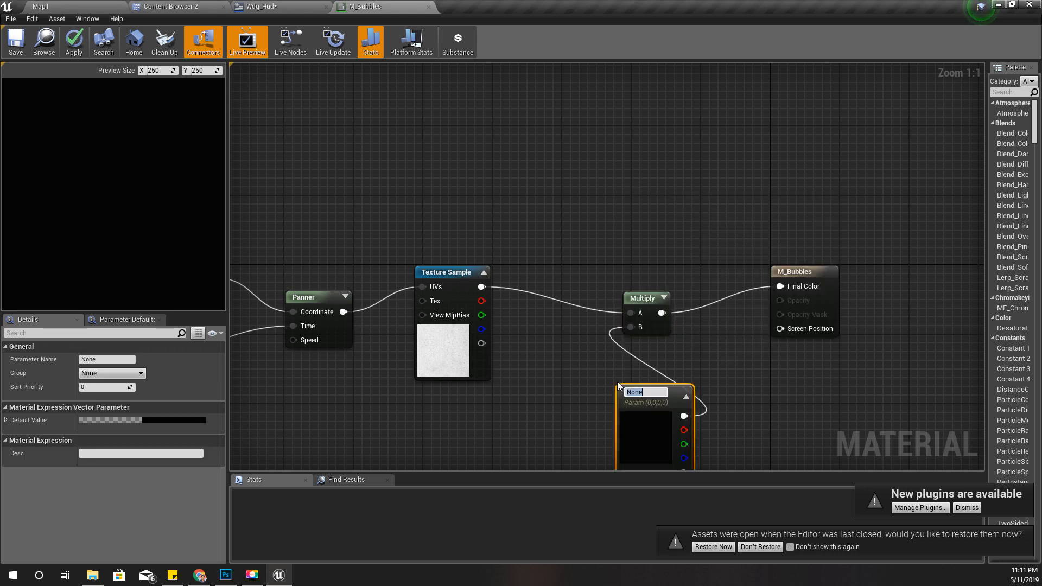
{"action": "type", "text": "Color"}
{"action": "key", "text": "Return"}
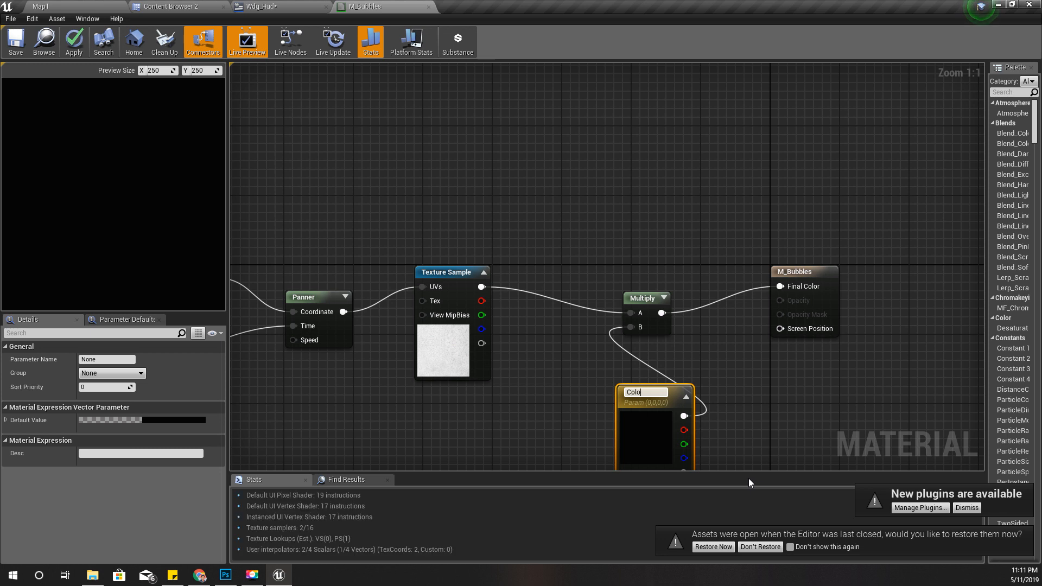
{"action": "right_click_drag", "start_coordinate": [549, 429], "coordinate": [558, 272]}
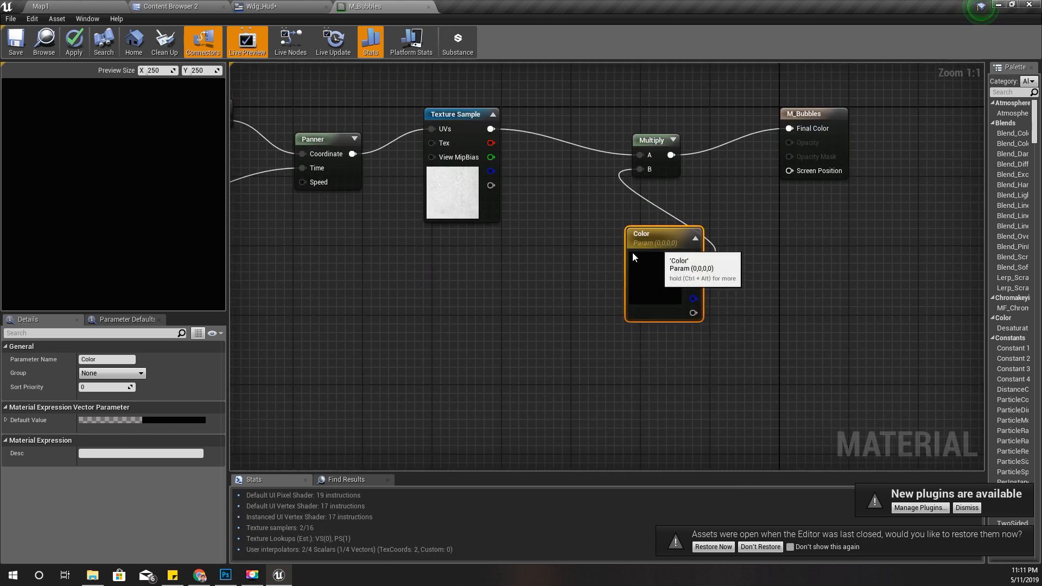
{"action": "left_click_drag", "start_coordinate": [632, 251], "coordinate": [532, 282]}
Set the Color parameter's default value to dark green (R 0.011263, G 0.28125, B 0.0), and decline restoring the previously open assets
{"action": "double_click", "coordinate": [530, 285]}
{"action": "left_click_drag", "start_coordinate": [614, 382], "coordinate": [481, 467]}
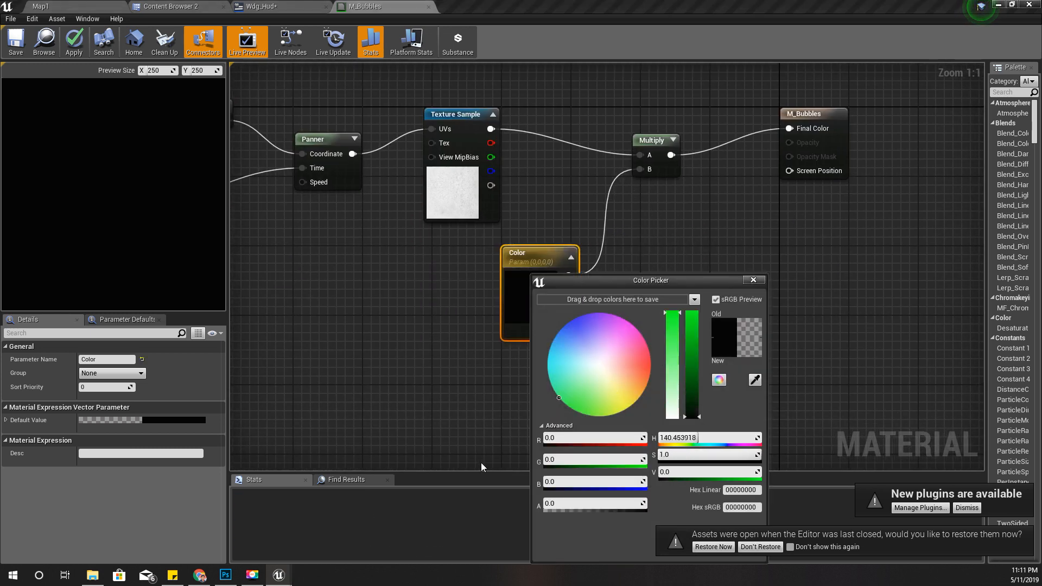
{"action": "left_click", "coordinate": [695, 354]}
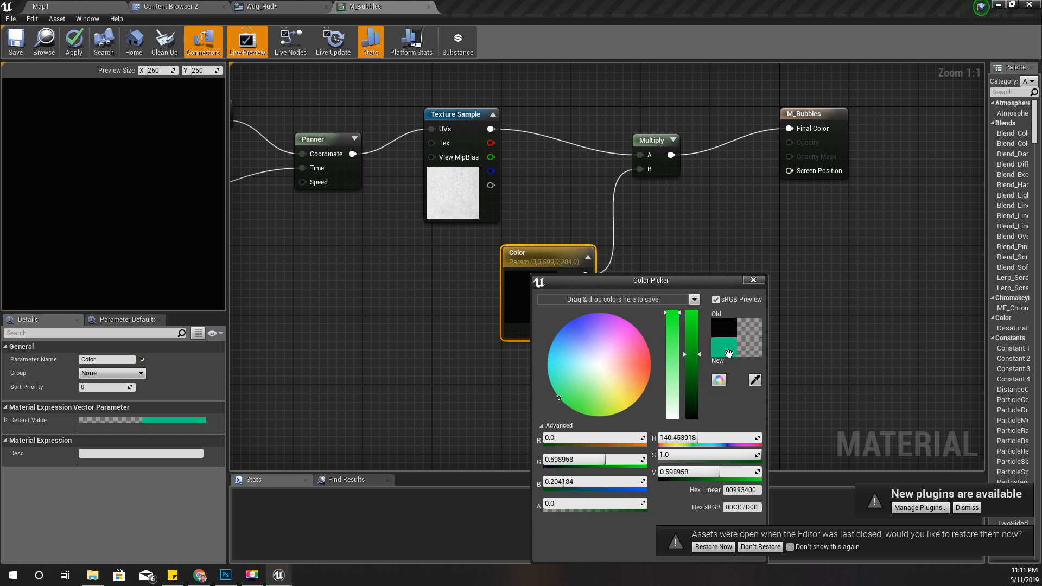
{"action": "mouse_move", "coordinate": [729, 354]}
{"action": "left_mouse_down"}
{"action": "mouse_move", "coordinate": [695, 373]}
{"action": "mouse_move", "coordinate": [698, 388]}
{"action": "left_mouse_up"}
{"action": "left_click", "coordinate": [574, 412]}
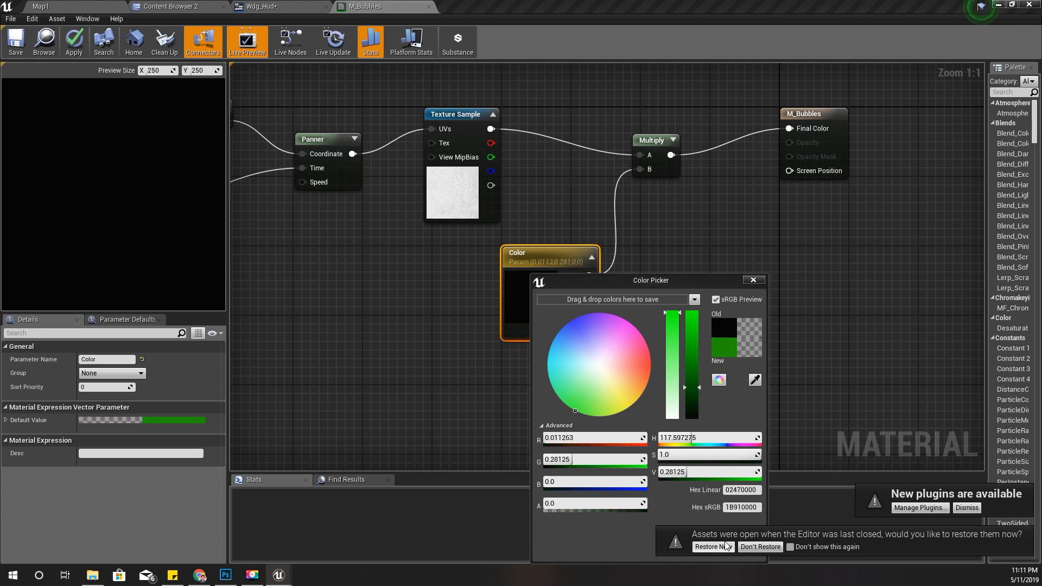
{"action": "left_click_drag", "start_coordinate": [650, 280], "coordinate": [577, 207]}
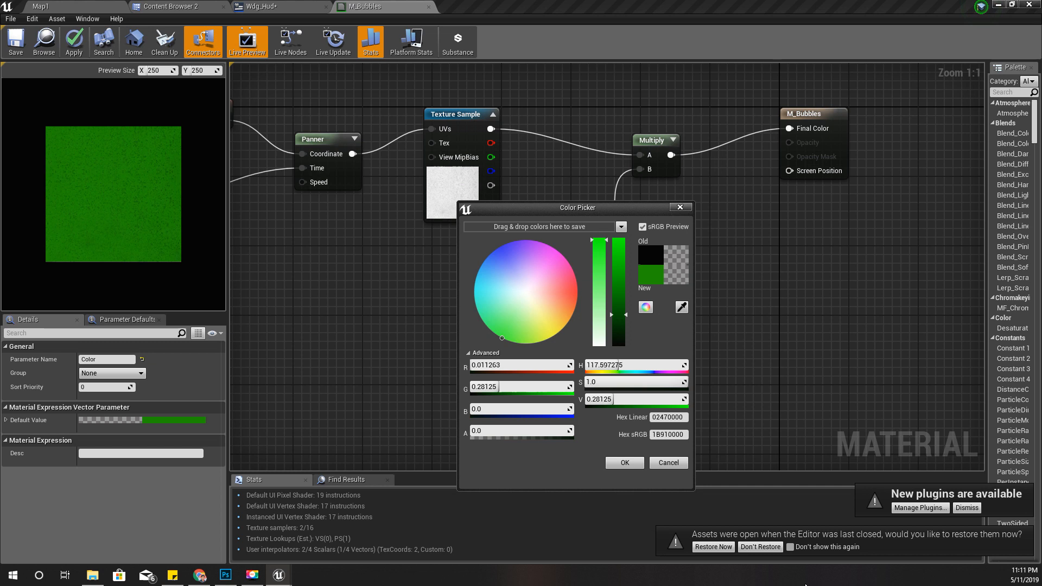
{"action": "left_click", "coordinate": [754, 547]}
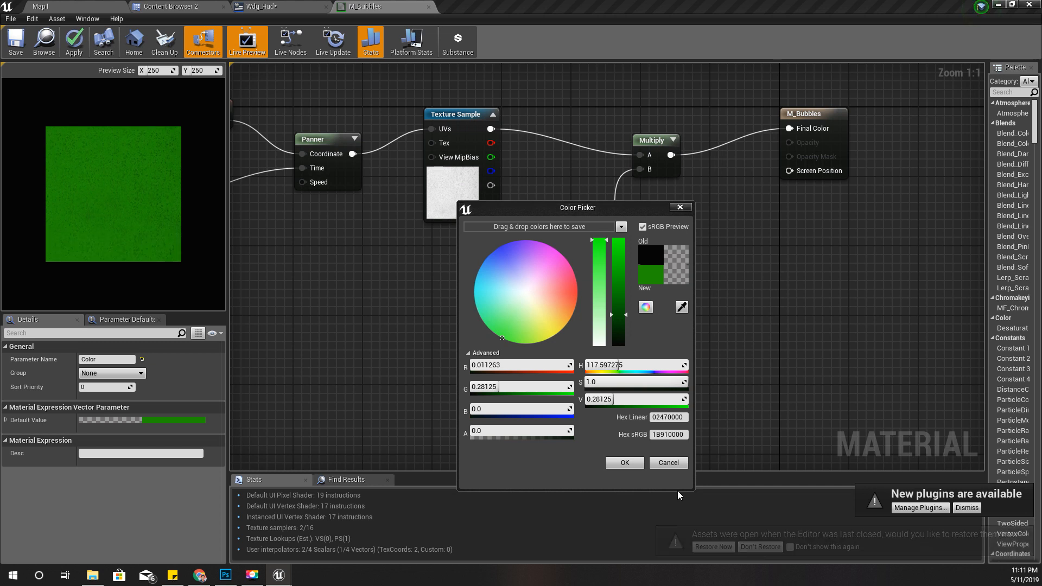
{"action": "left_click", "coordinate": [629, 463]}
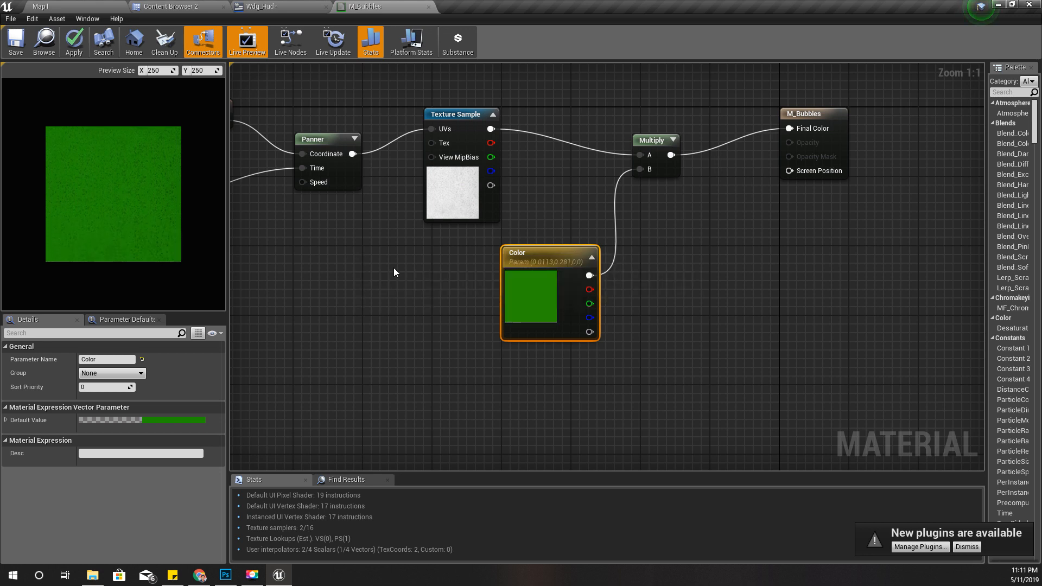
Assign the M_Bubbles material as the Fill Image of health_bar in Wdg_Hud and change its material domain to user interface
{"action": "left_click", "coordinate": [262, 7]}
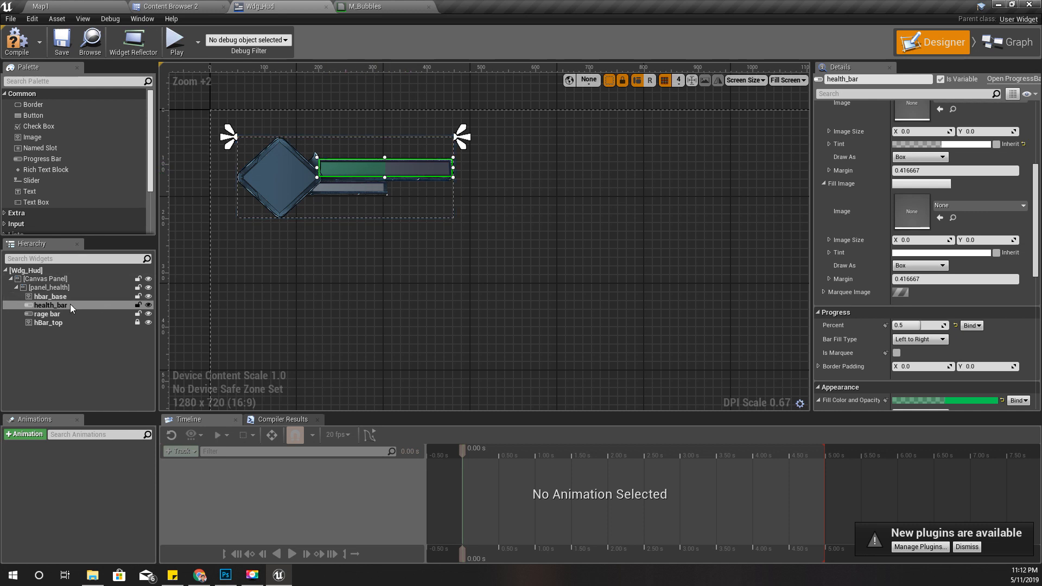
{"action": "scroll", "coordinate": [922, 238], "scroll_direction": "up", "scroll_amount": 2}
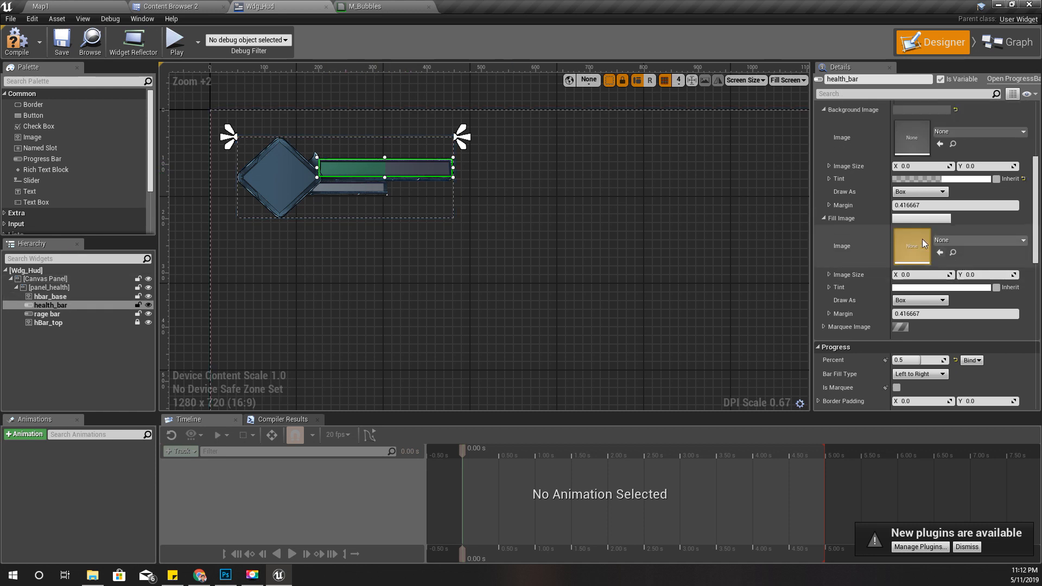
{"action": "left_click", "coordinate": [973, 240]}
{"action": "left_click", "coordinate": [817, 106]}
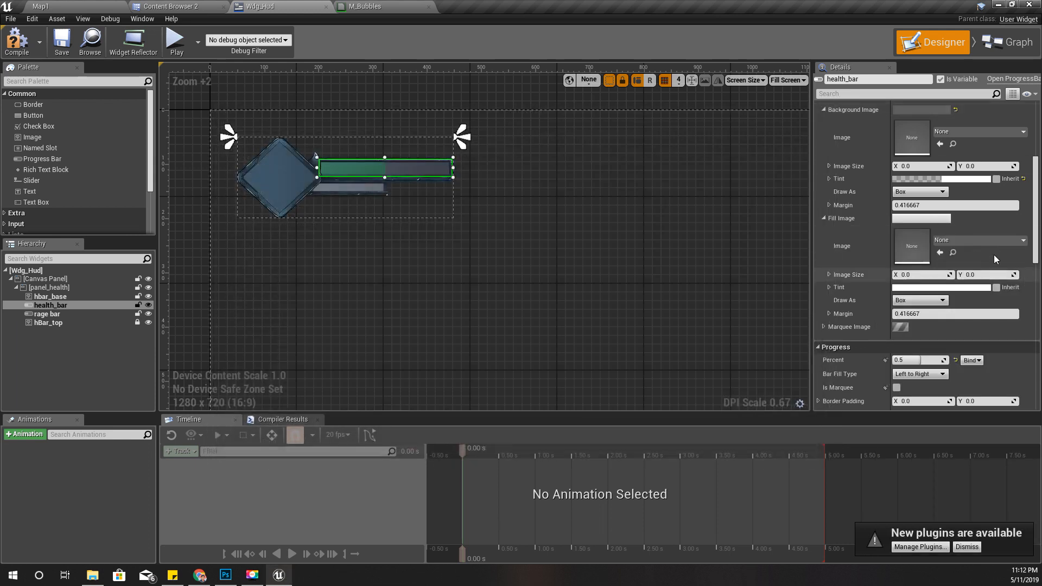
{"action": "left_click", "coordinate": [199, 6]}
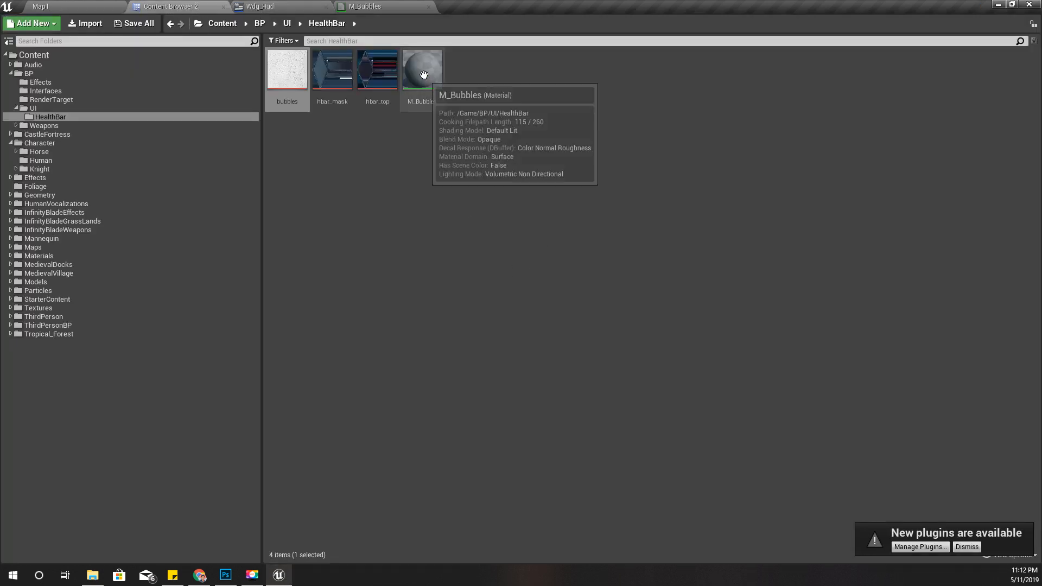
{"action": "left_click_drag", "start_coordinate": [422, 74], "coordinate": [936, 240]}
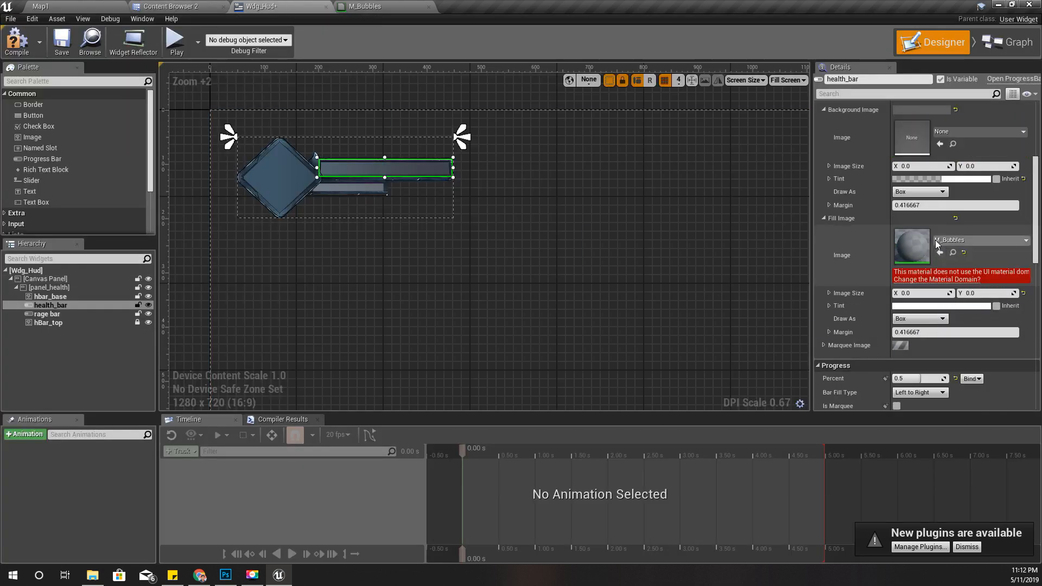
{"action": "left_click", "coordinate": [955, 284]}
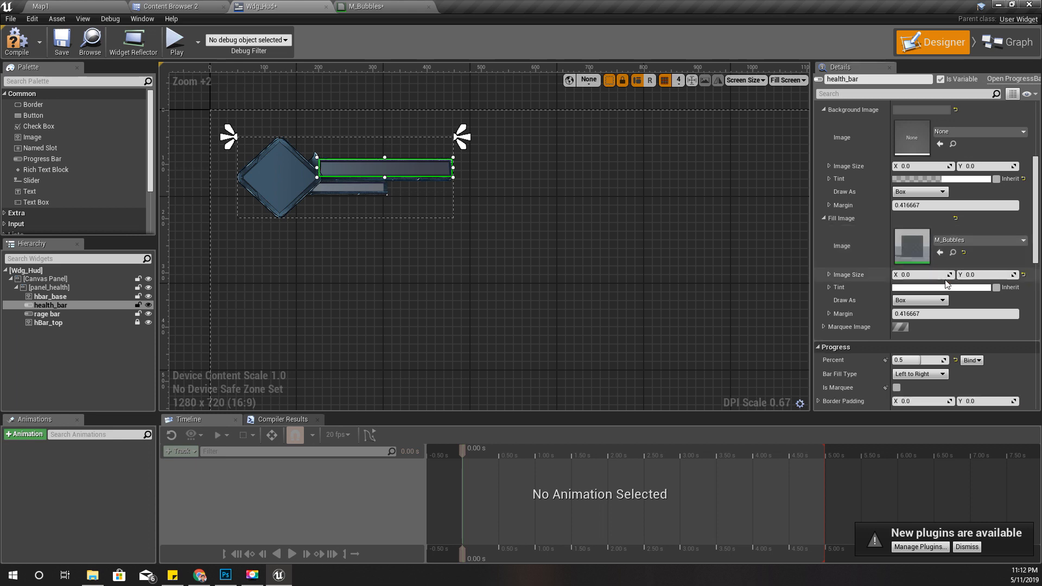
Apply the pending changes to the M_Bubbles material and return to the Wdg_Hud designer
{"action": "left_click", "coordinate": [354, 5]}
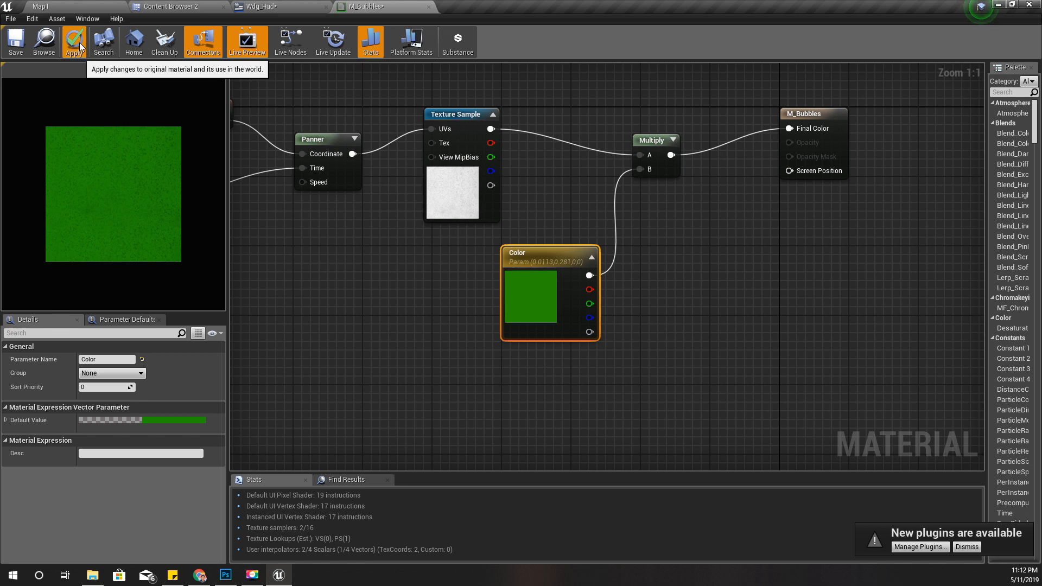
{"action": "left_click", "coordinate": [812, 117]}
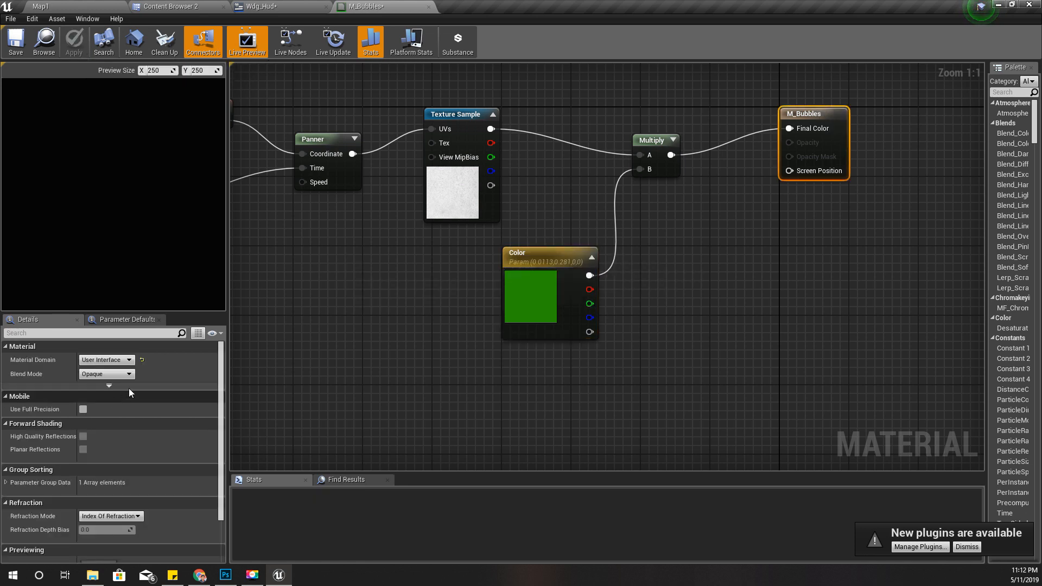
{"action": "left_click", "coordinate": [106, 374]}
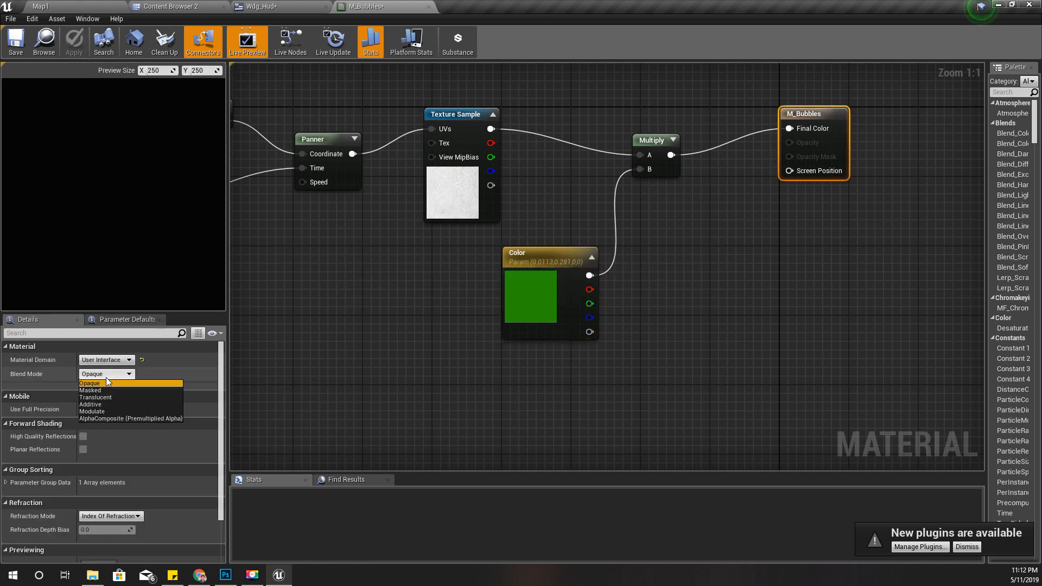
{"action": "left_click", "coordinate": [305, 309]}
{"action": "left_click", "coordinate": [260, 6]}
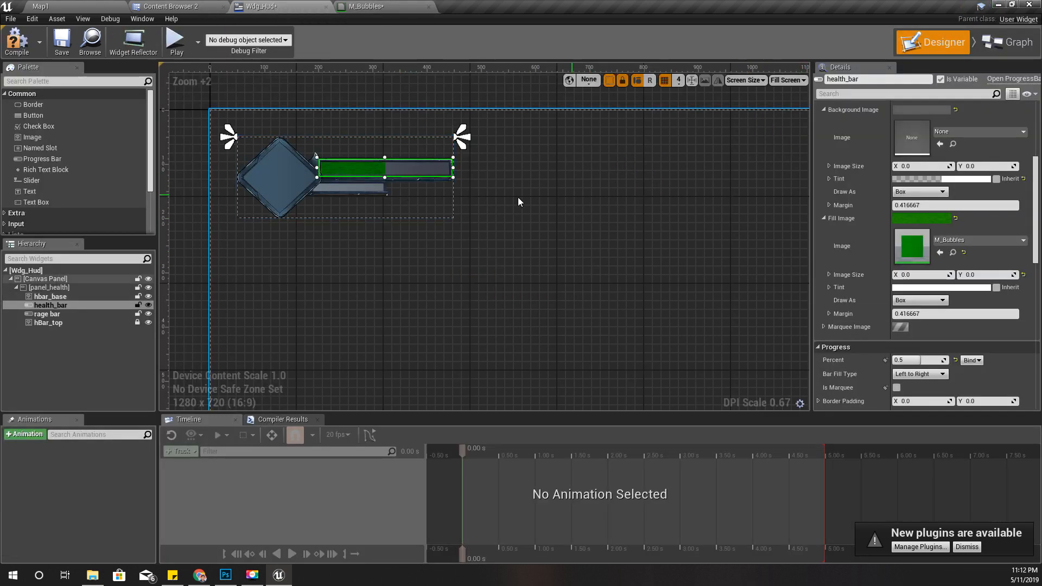
Compare the health bar's fill in Wdg_Hud with the green bubble bar in the Photoshop mockup hbar_mask.psd
{"action": "scroll", "coordinate": [355, 169], "scroll_direction": "up", "scroll_amount": 7}
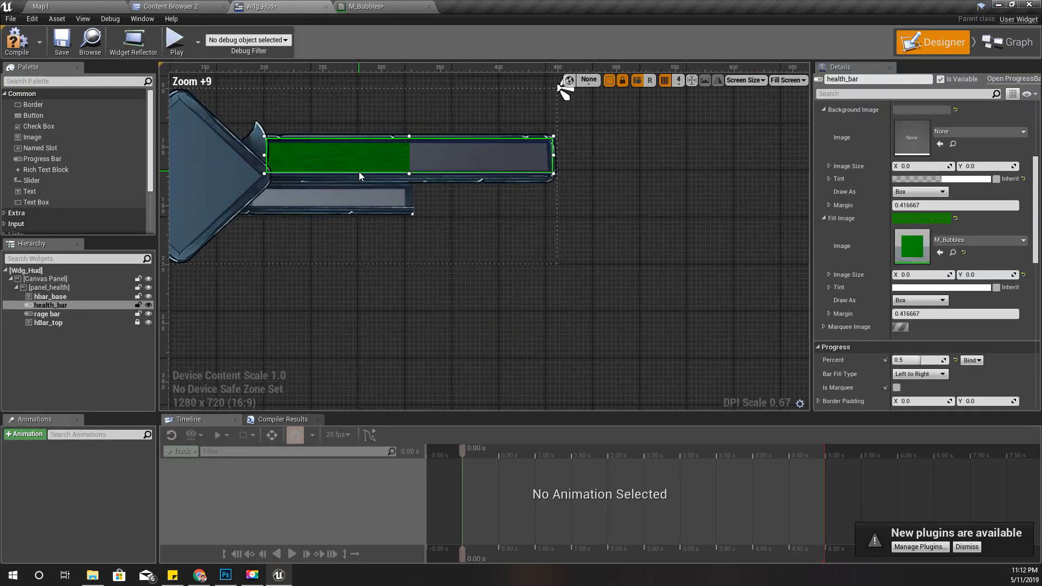
{"action": "scroll", "coordinate": [359, 172], "scroll_direction": "up", "scroll_amount": 1}
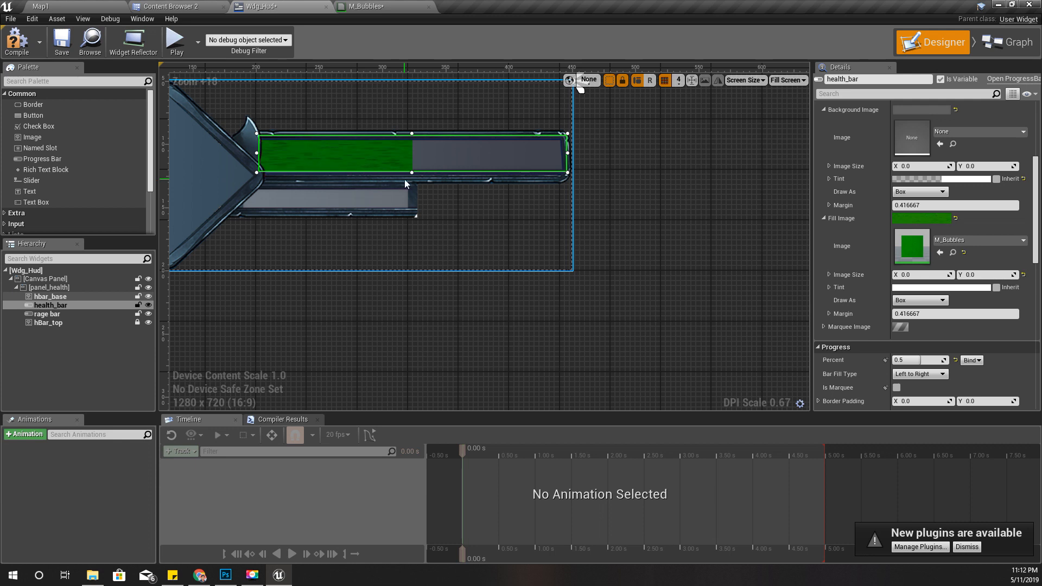
{"action": "key", "text": "alt+Tab"}
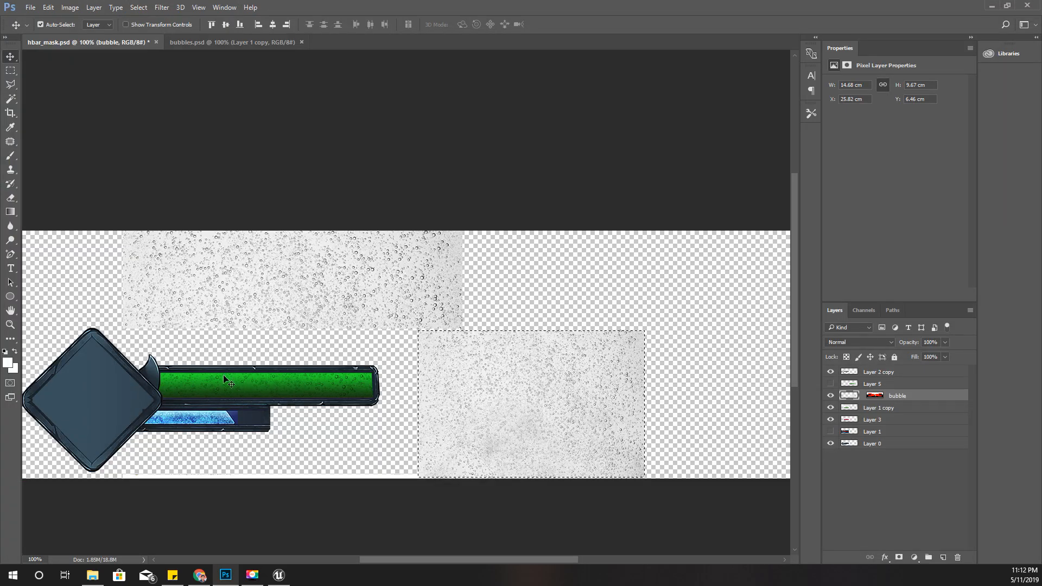
{"action": "key", "text": "alt+Tab"}
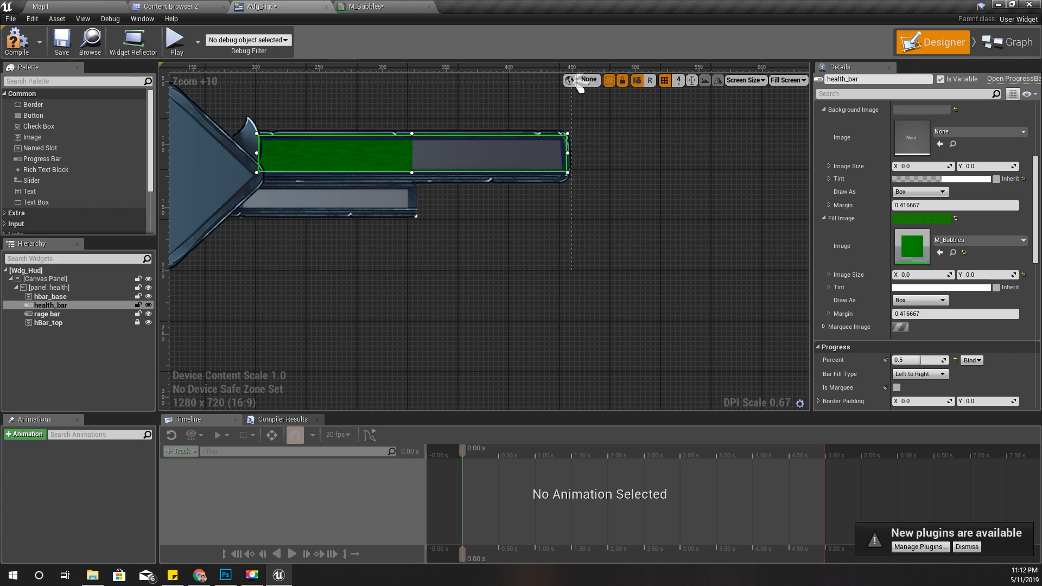
Insert a Multiply node in M_Bubbles between the TexCoord output and the Panner's Coordinate input, with TexCoord feeding its A input
{"action": "left_click", "coordinate": [380, 7]}
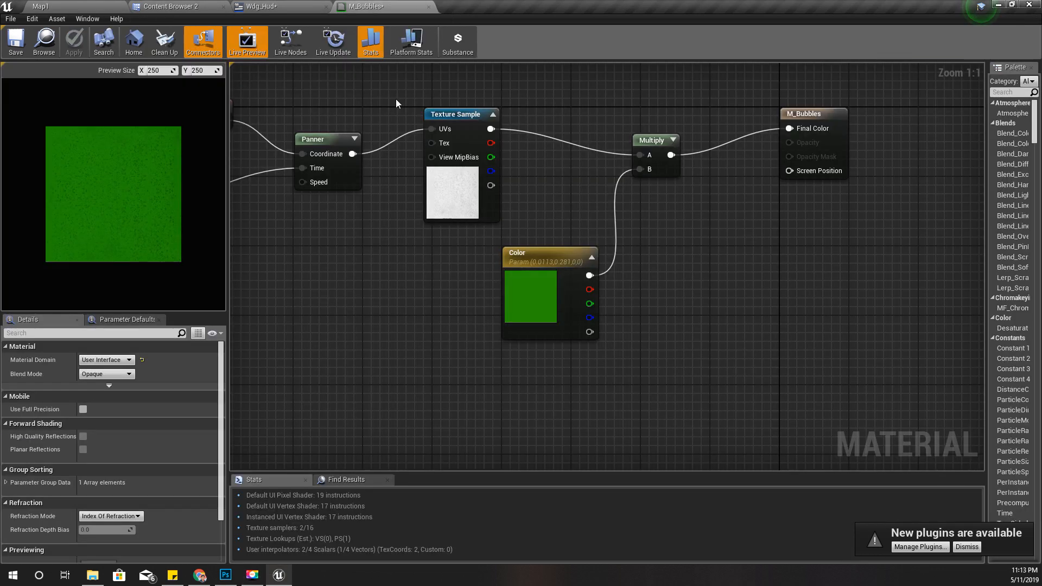
{"action": "right_click_drag", "start_coordinate": [374, 292], "coordinate": [700, 365]}
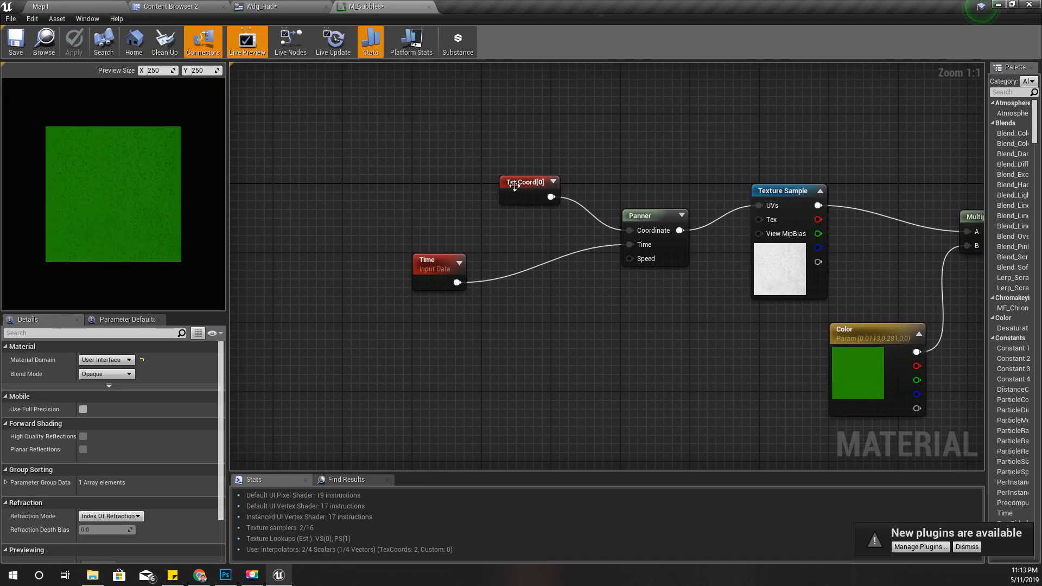
{"action": "left_click", "coordinate": [427, 154]}
{"action": "left_click_drag", "start_coordinate": [425, 149], "coordinate": [381, 140]}
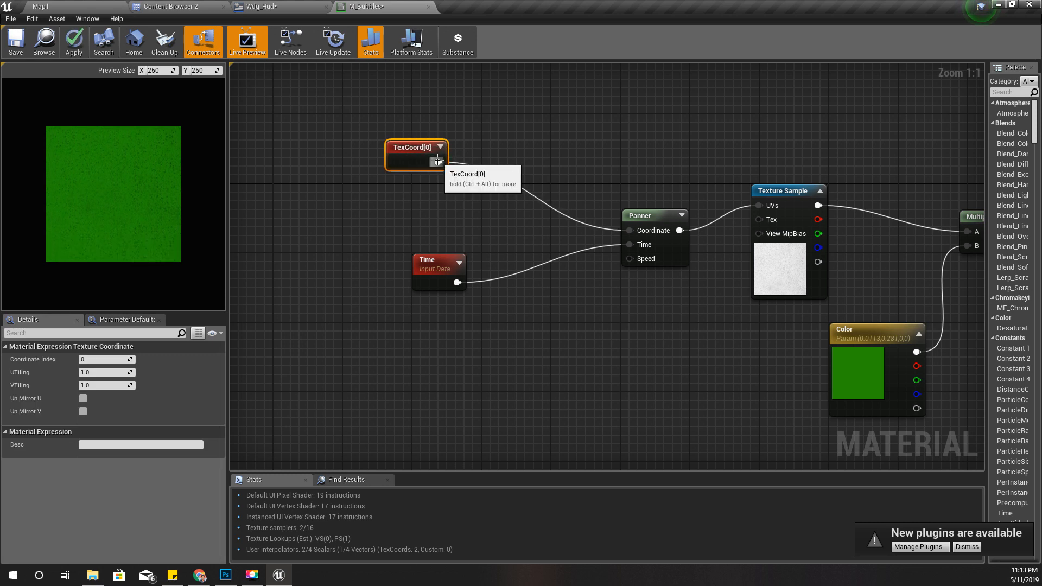
{"action": "left_click_drag", "start_coordinate": [438, 162], "coordinate": [506, 187]}
{"action": "type", "text": "mul"}
{"action": "key", "text": "Return"}
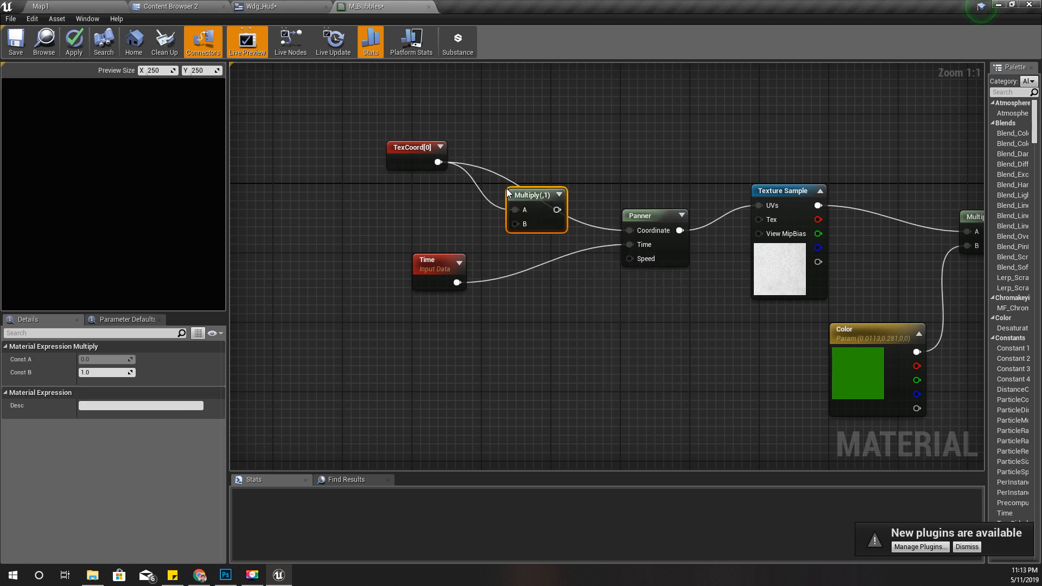
{"action": "left_click_drag", "start_coordinate": [558, 210], "coordinate": [537, 185]}
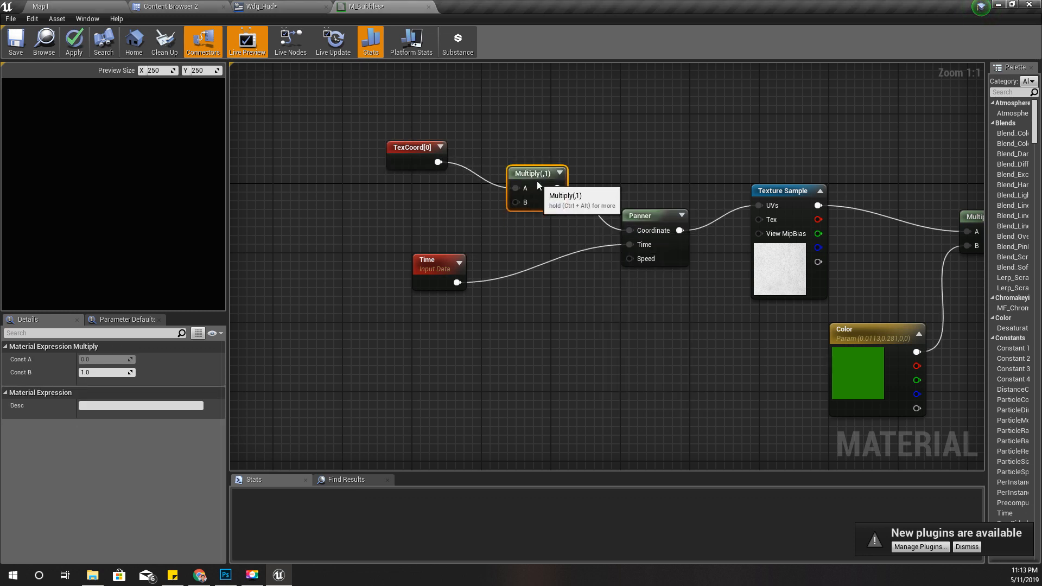
Move the Time node further down to make room below the TexCoord and new Multiply nodes
{"action": "right_click", "coordinate": [519, 203]}
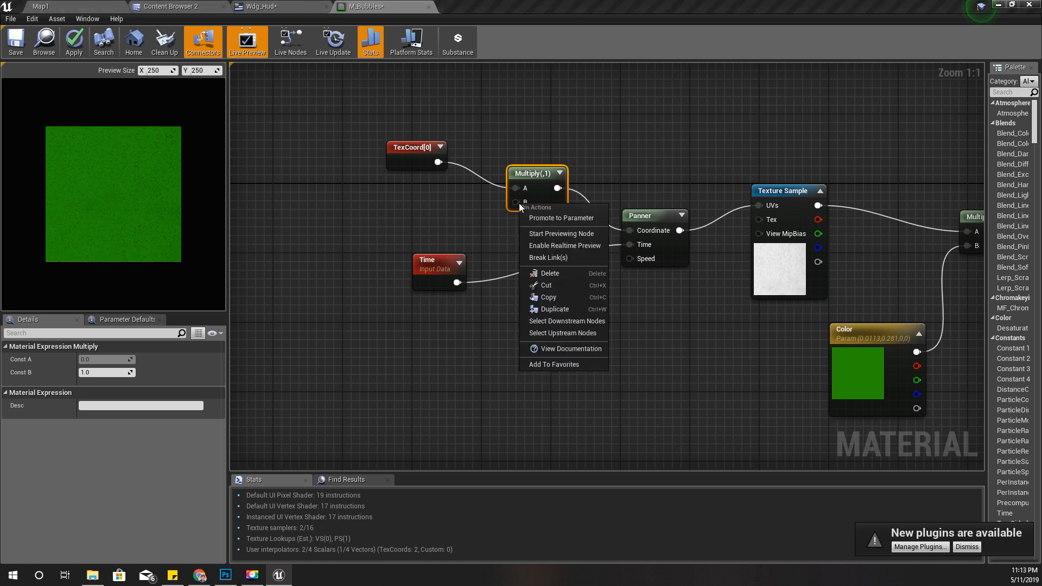
{"action": "left_click", "coordinate": [460, 201]}
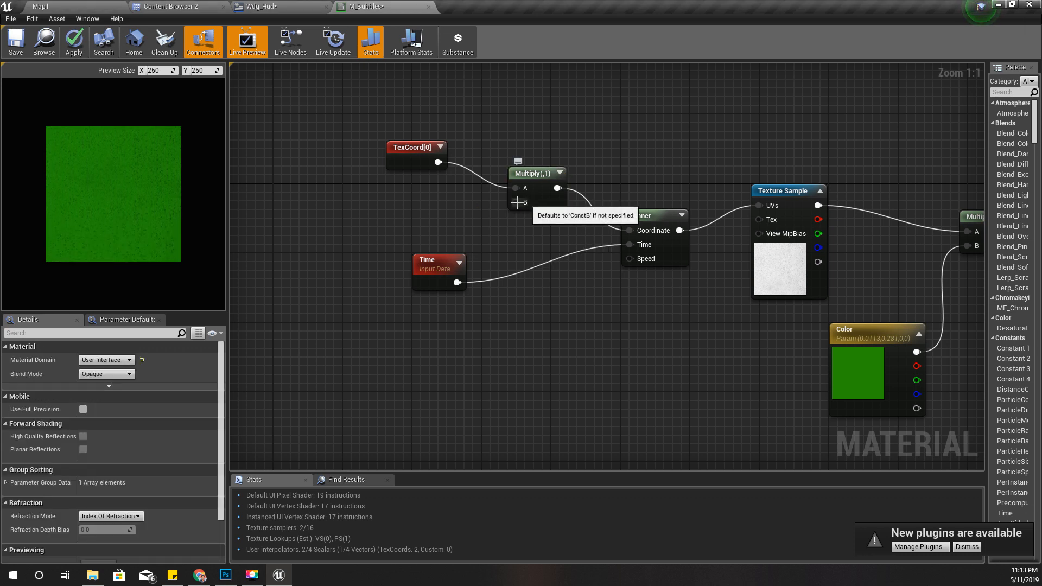
{"action": "left_click_drag", "start_coordinate": [426, 271], "coordinate": [426, 324]}
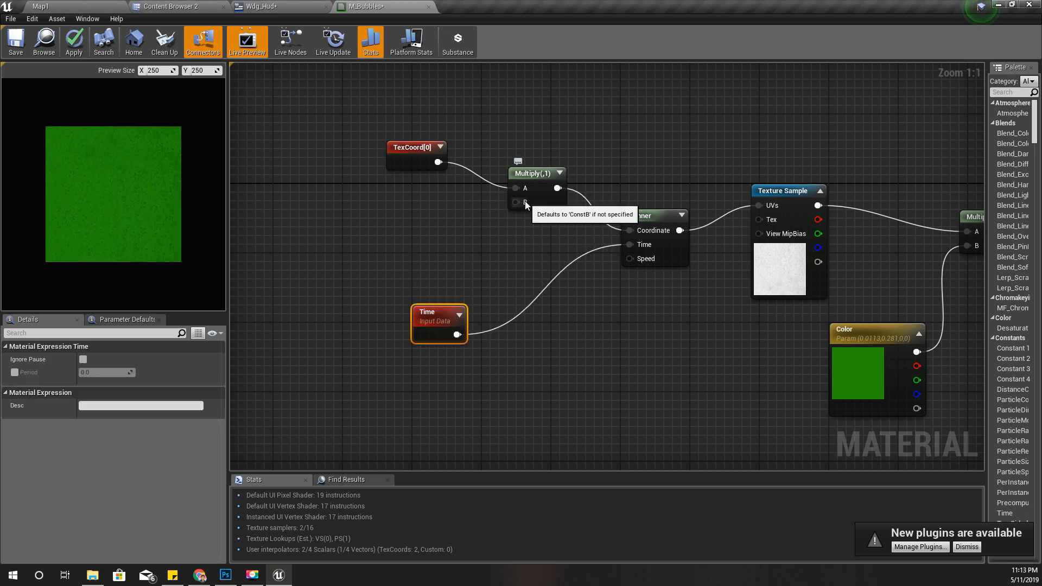
{"action": "right_click", "coordinate": [525, 202]}
{"action": "left_click", "coordinate": [487, 210]}
Try a VectorParameter named Tiling on the new Multiply node's B input, placed below the TexCoord node
{"action": "left_click_drag", "start_coordinate": [516, 202], "coordinate": [470, 216]}
{"action": "type", "text": "vectro"}
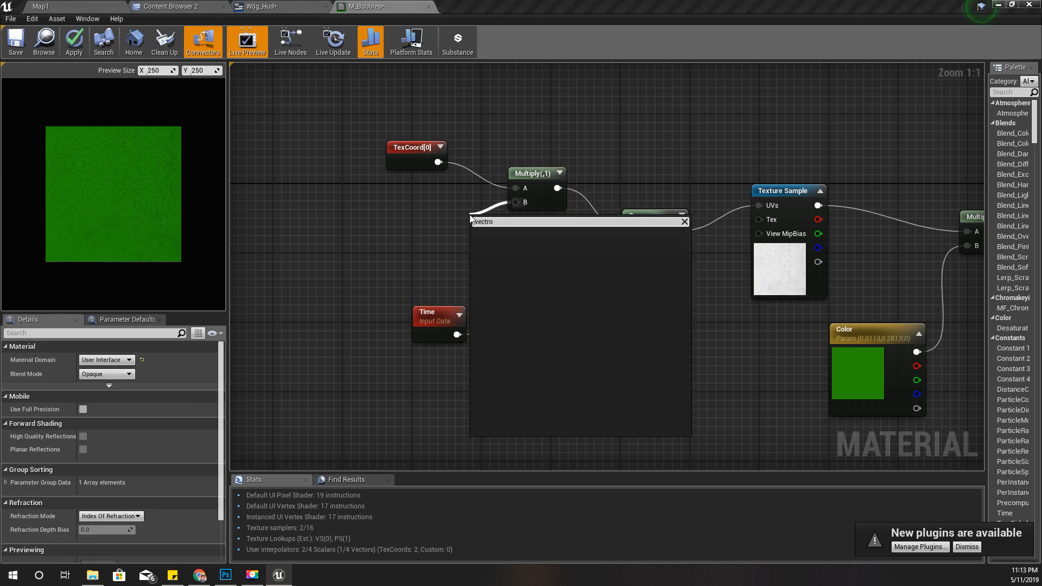
{"action": "key", "text": "BackSpace"}
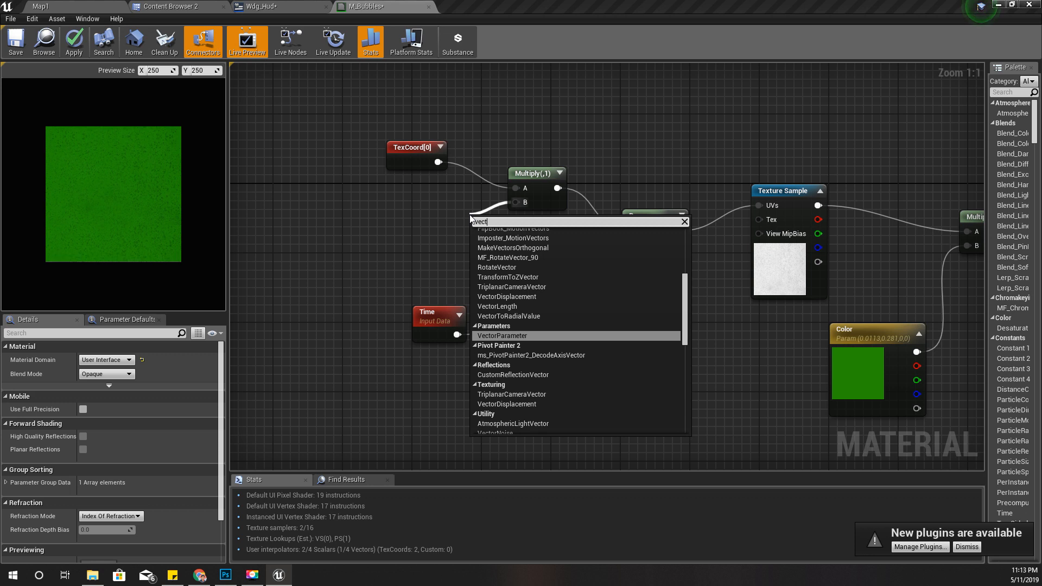
{"action": "key", "text": "Return"}
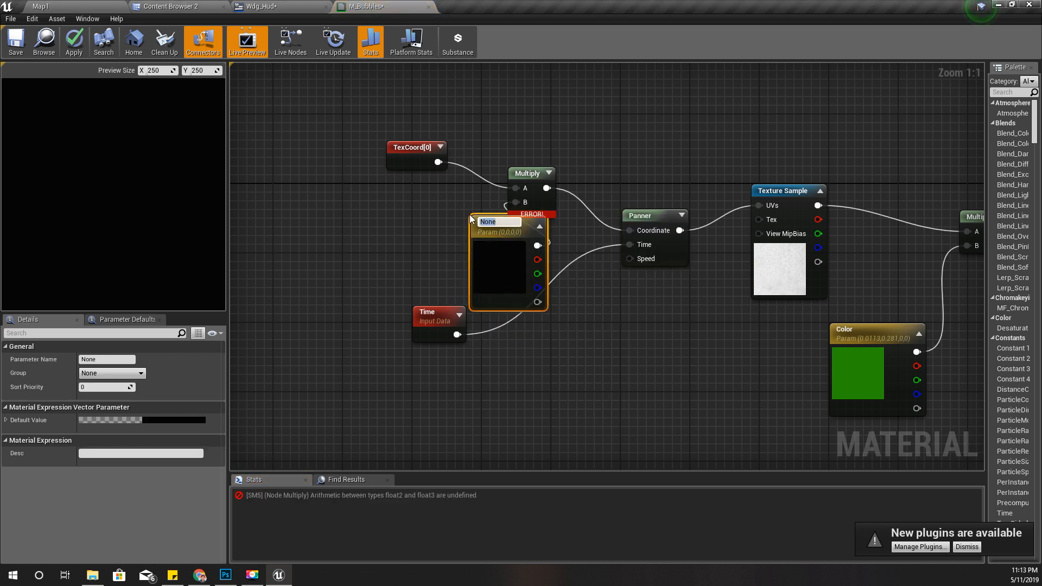
{"action": "type", "text": "Tiling"}
{"action": "key", "text": "Return"}
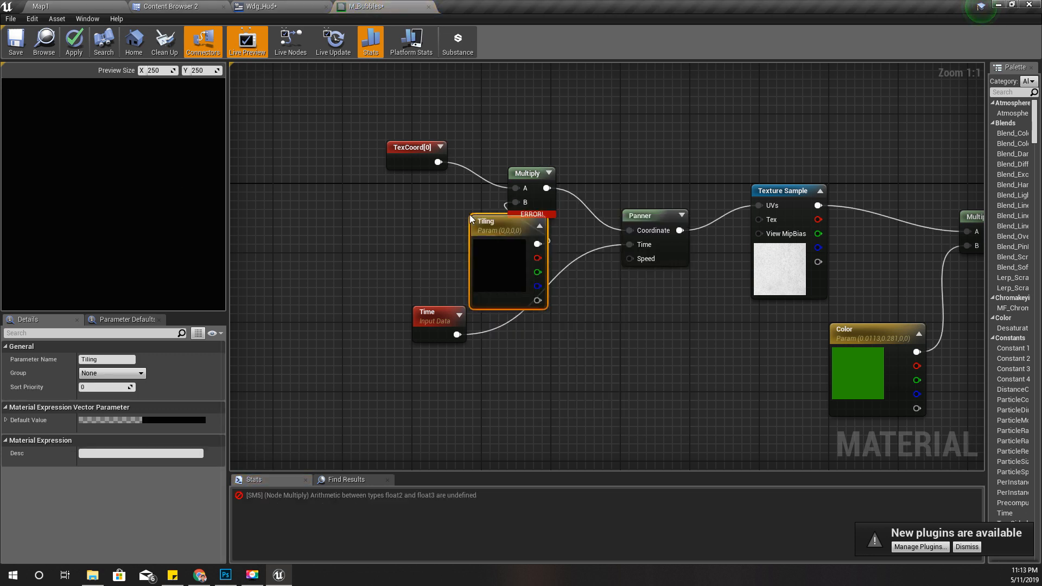
{"action": "left_click_drag", "start_coordinate": [470, 250], "coordinate": [385, 236]}
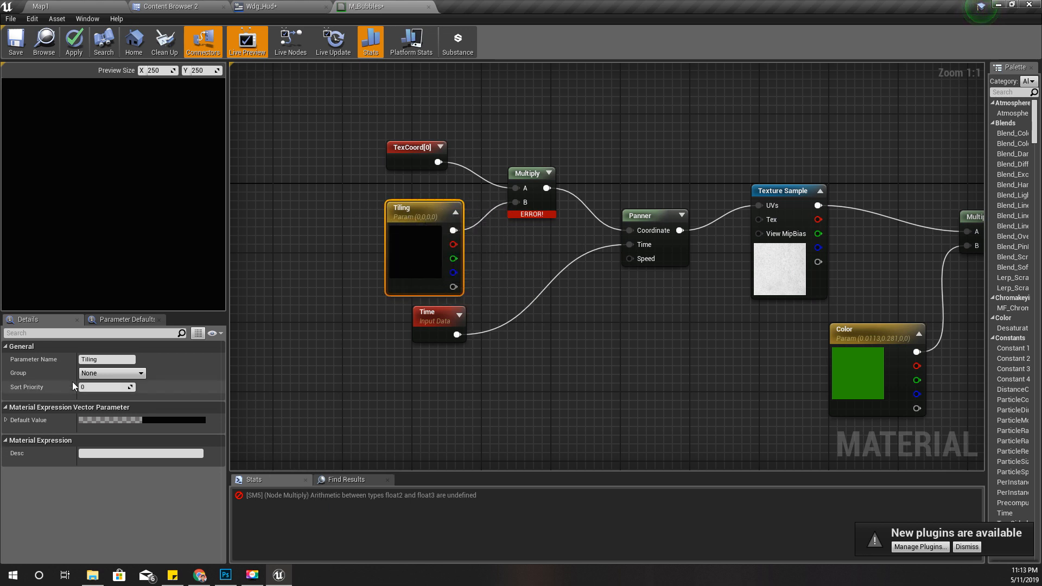
Delete the Tiling vector parameter from the material graph
{"action": "left_click", "coordinate": [111, 372]}
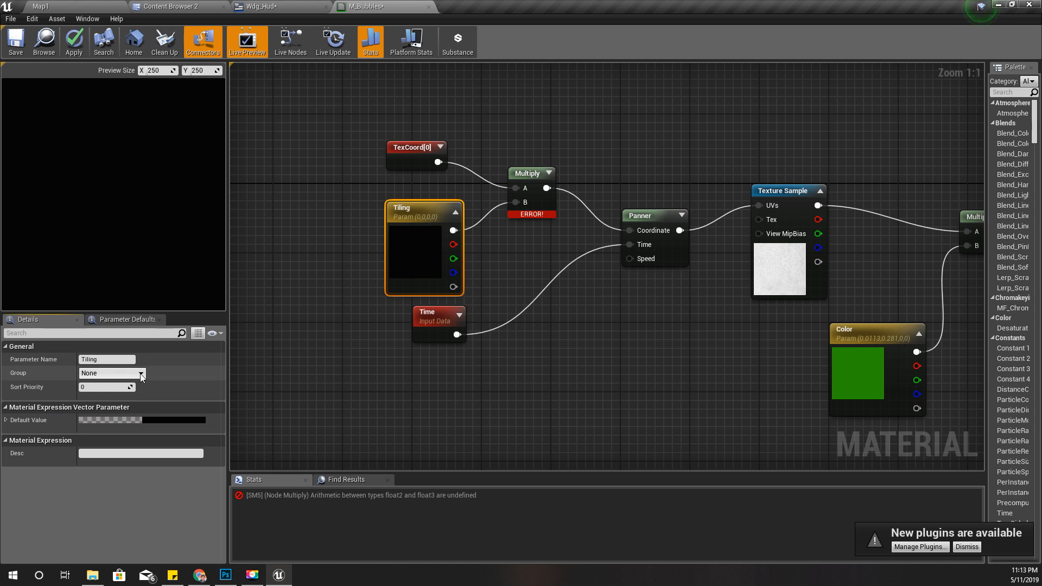
{"action": "left_click", "coordinate": [141, 374]}
{"action": "left_click", "coordinate": [144, 373]}
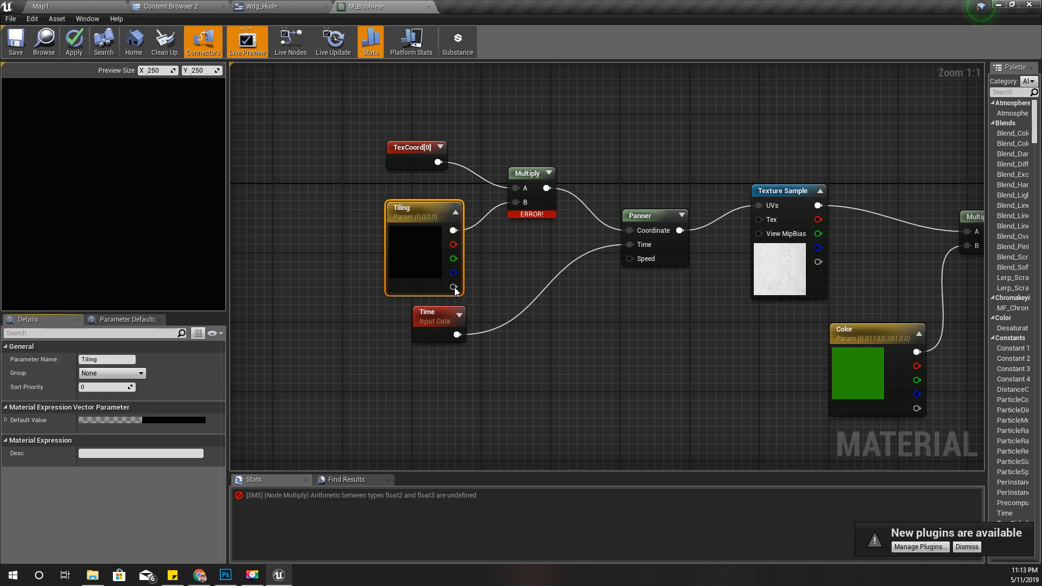
{"action": "key", "text": "Delete"}
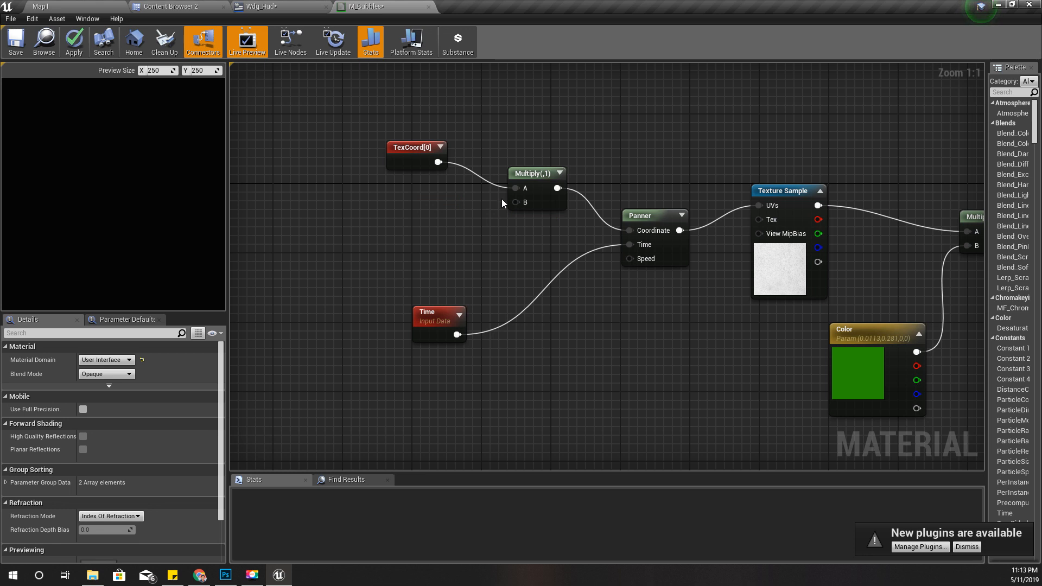
Add a Constant2Vector node connected to the B input of the Multiply node beside TexCoord
{"action": "left_click_drag", "start_coordinate": [516, 202], "coordinate": [453, 220]}
{"action": "type", "text": "ve"}
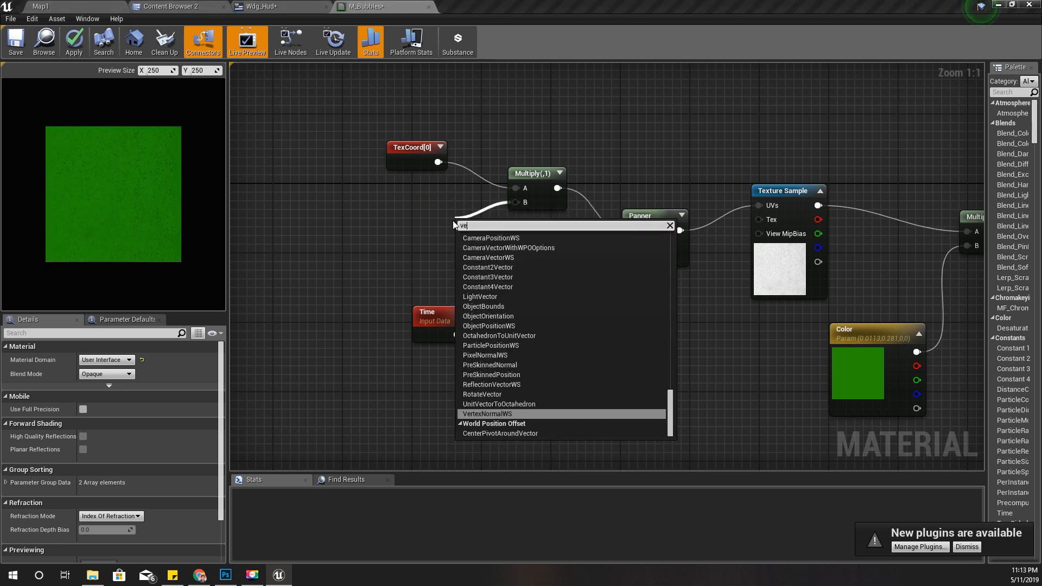
{"action": "type", "text": "ctor 2"}
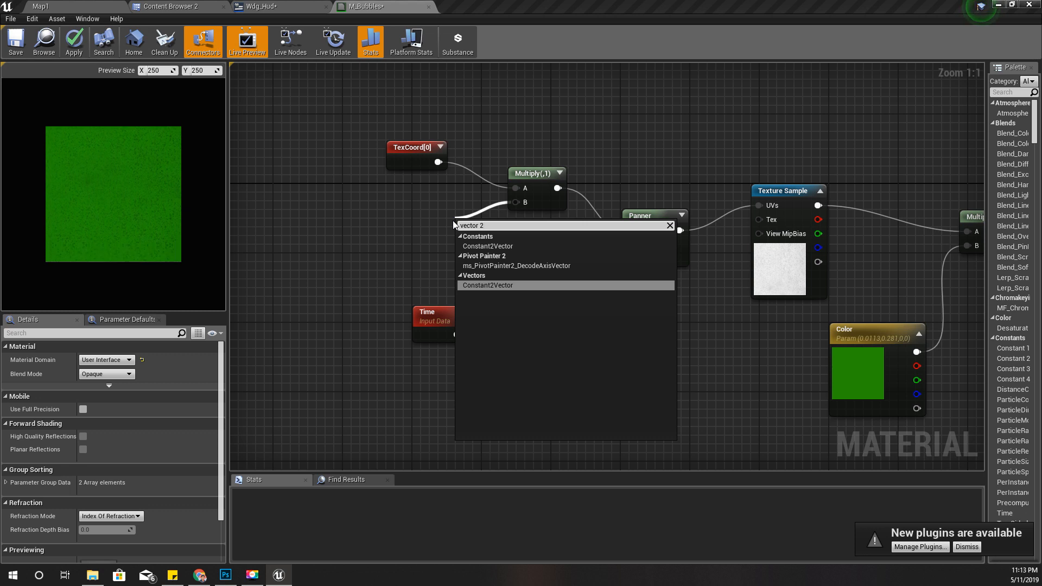
{"action": "key", "text": "Return"}
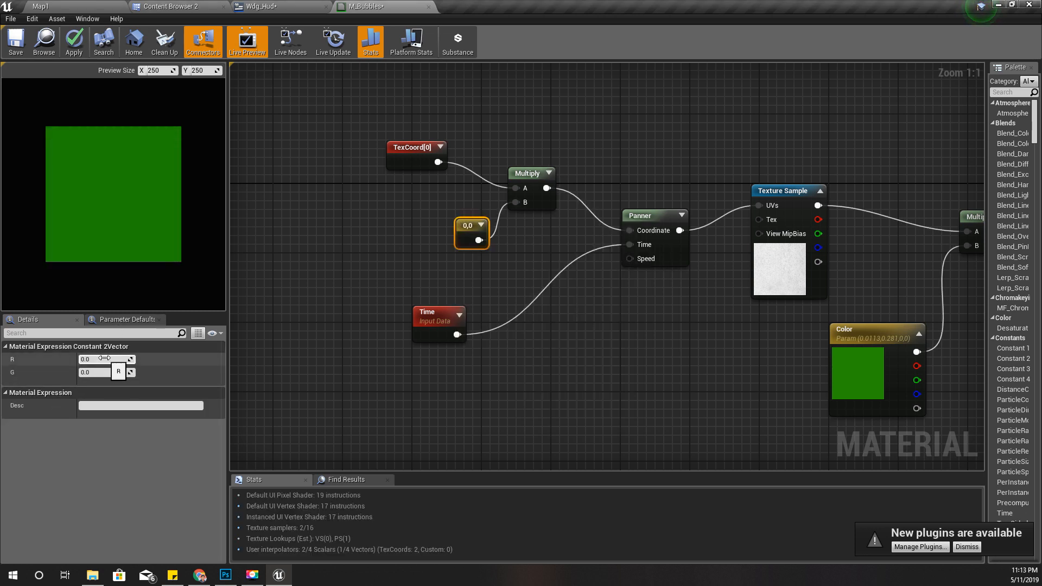
Set the Constant2Vector to R 1 and G 5, apply the material, and check the health bar in Wdg_Hud
{"action": "left_click", "coordinate": [105, 358]}
{"action": "type", "text": "1"}
{"action": "key", "text": "Tab"}
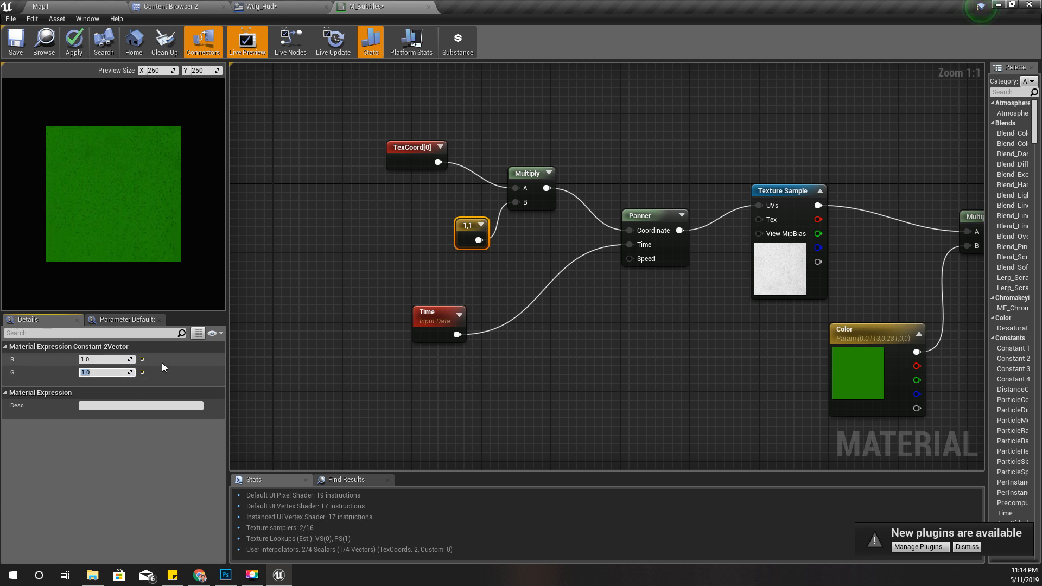
{"action": "type", "text": "5"}
{"action": "key", "text": "Return"}
{"action": "left_click", "coordinate": [77, 51]}
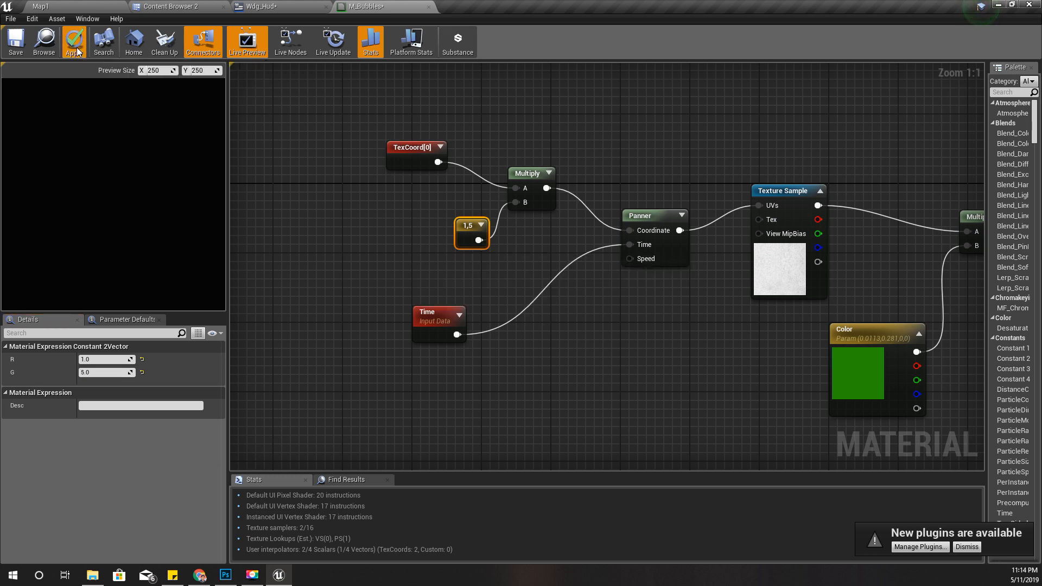
{"action": "left_click", "coordinate": [282, 6]}
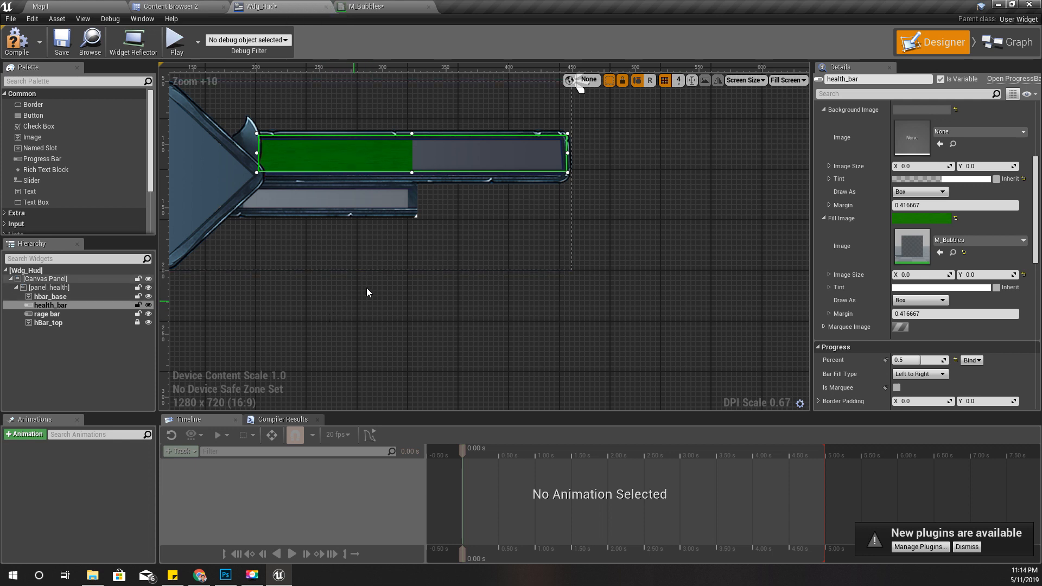
Delete the Constant2Vector node from the M_Bubbles graph
{"action": "left_click", "coordinate": [369, 5]}
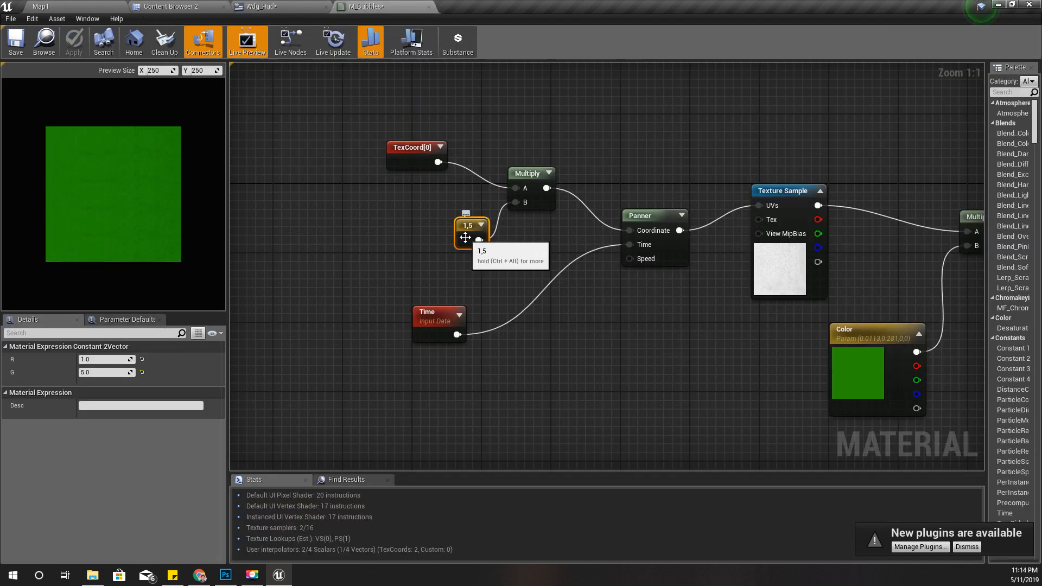
{"action": "left_click_drag", "start_coordinate": [465, 237], "coordinate": [388, 228]}
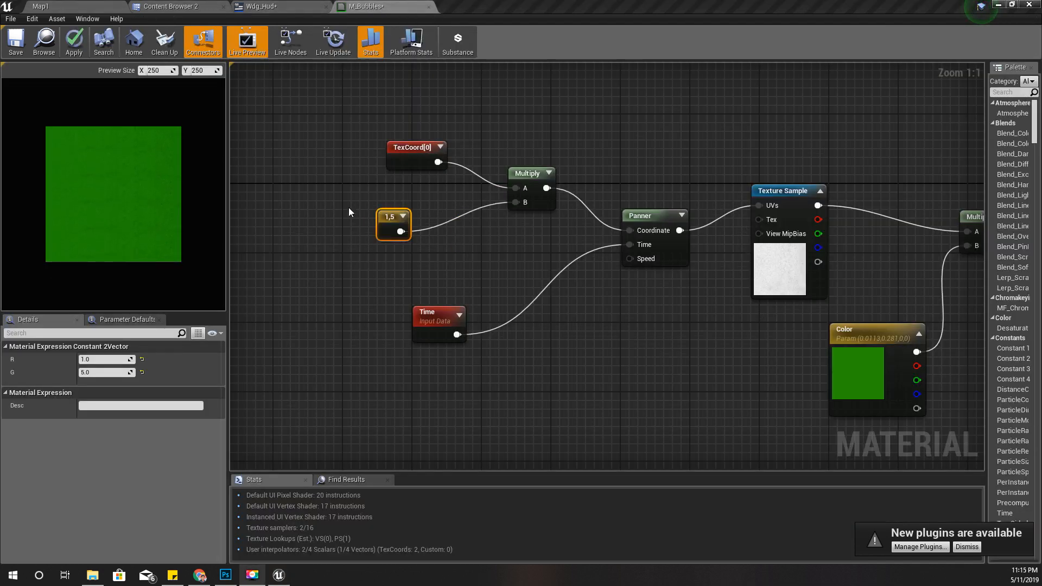
{"action": "key", "text": "Delete"}
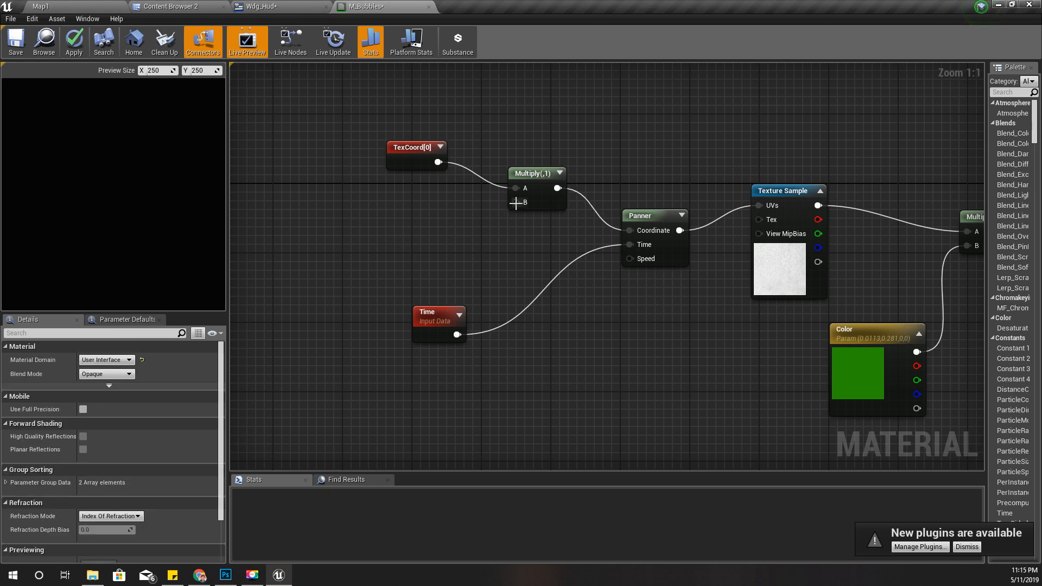
Add a MakeFloat2 node feeding the B input of the Multiply node beside TexCoord, and place it clear of the Multiply node
{"action": "left_click_drag", "start_coordinate": [515, 202], "coordinate": [469, 216]}
{"action": "type", "text": "fl"}
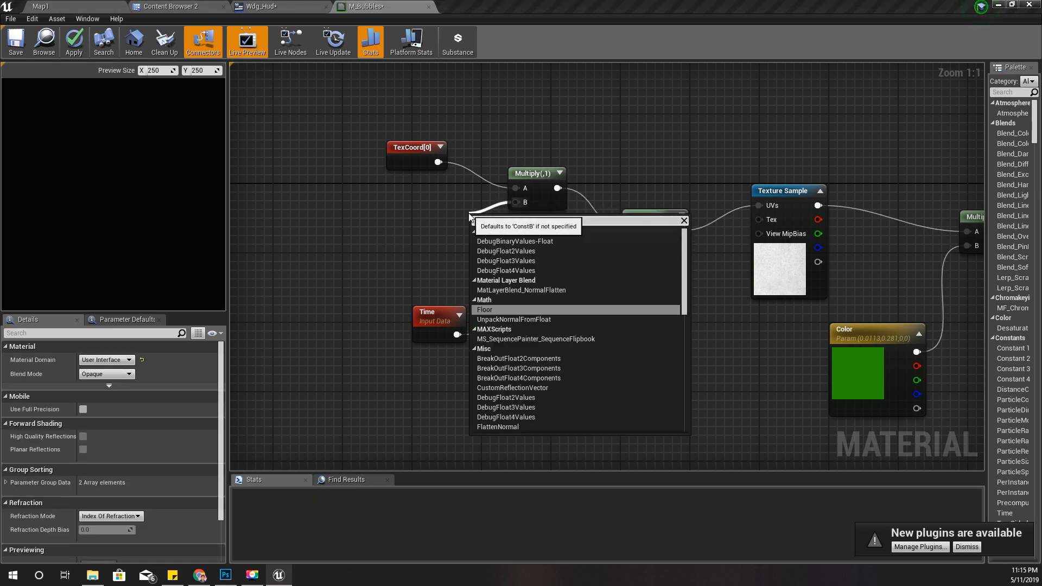
{"action": "type", "text": "oat 2"}
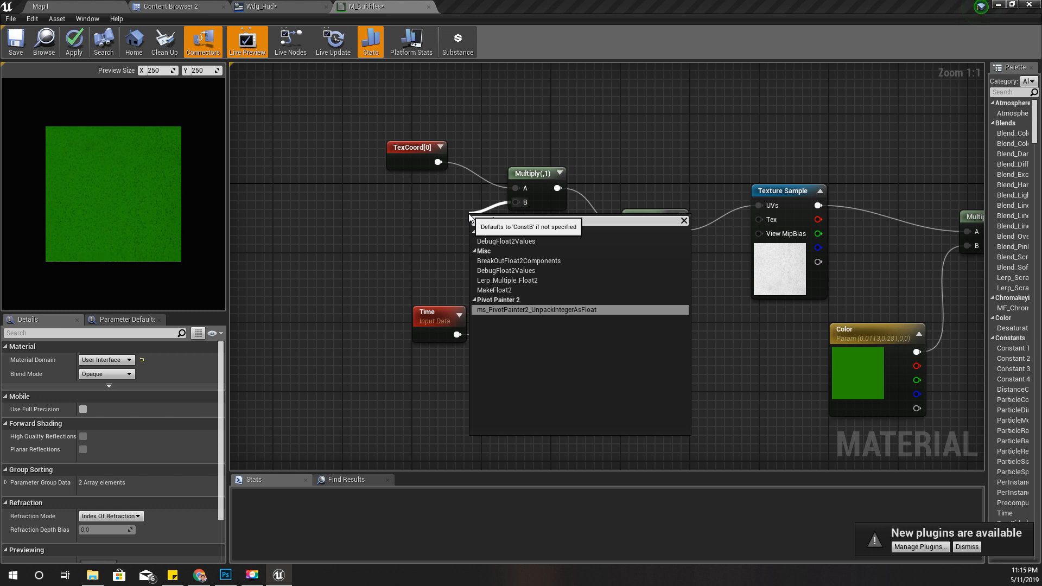
{"action": "key", "text": "Up"}
{"action": "key", "text": "Return"}
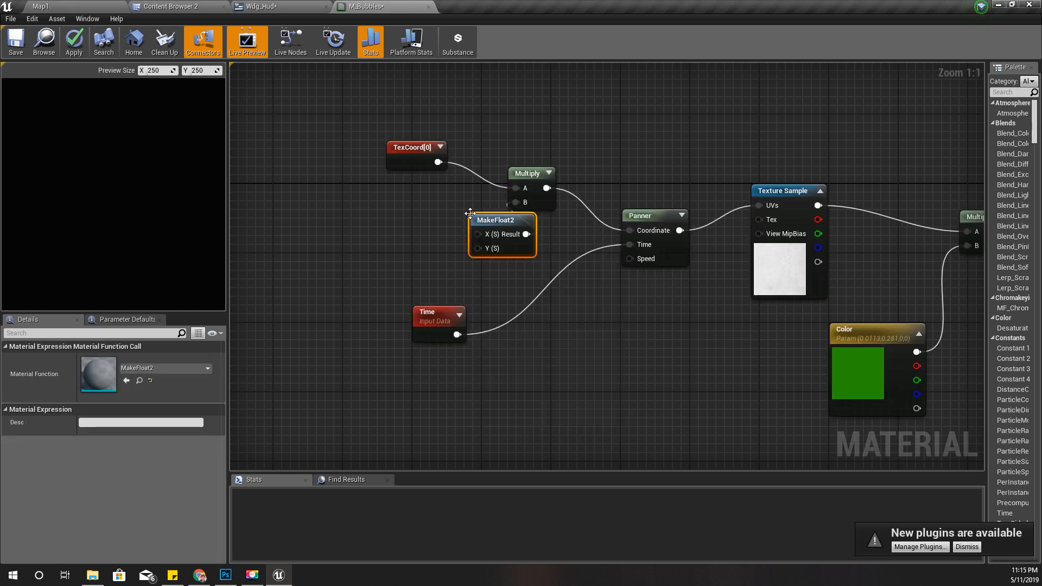
{"action": "left_click_drag", "start_coordinate": [496, 223], "coordinate": [430, 220]}
{"action": "right_click_drag", "start_coordinate": [344, 272], "coordinate": [424, 306]}
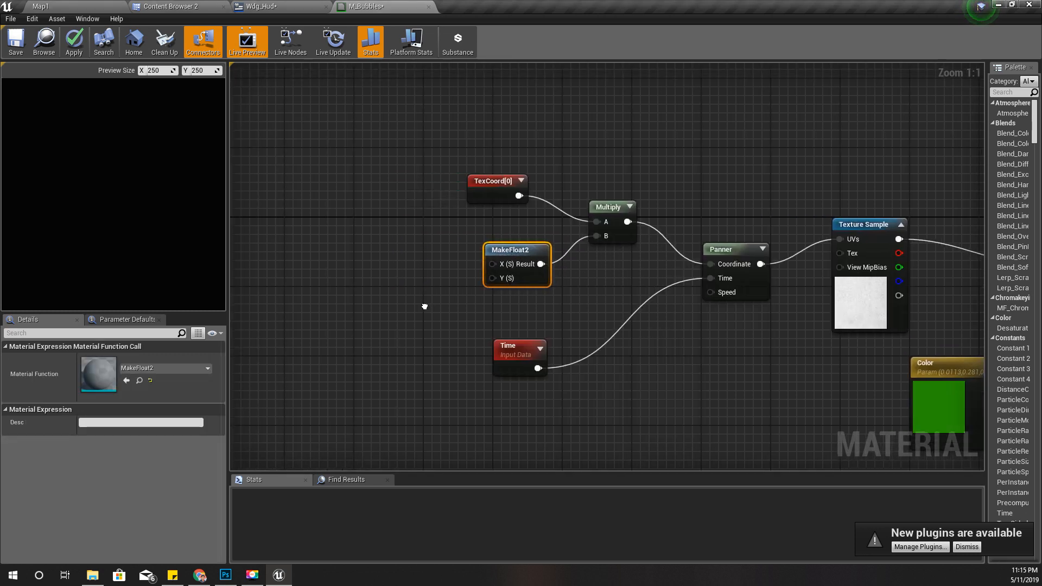
Promote the X and Y inputs of MakeFloat2 to scalar parameters and stack the two parameter nodes beside it
{"action": "right_click", "coordinate": [499, 265]}
{"action": "left_click", "coordinate": [530, 278]}
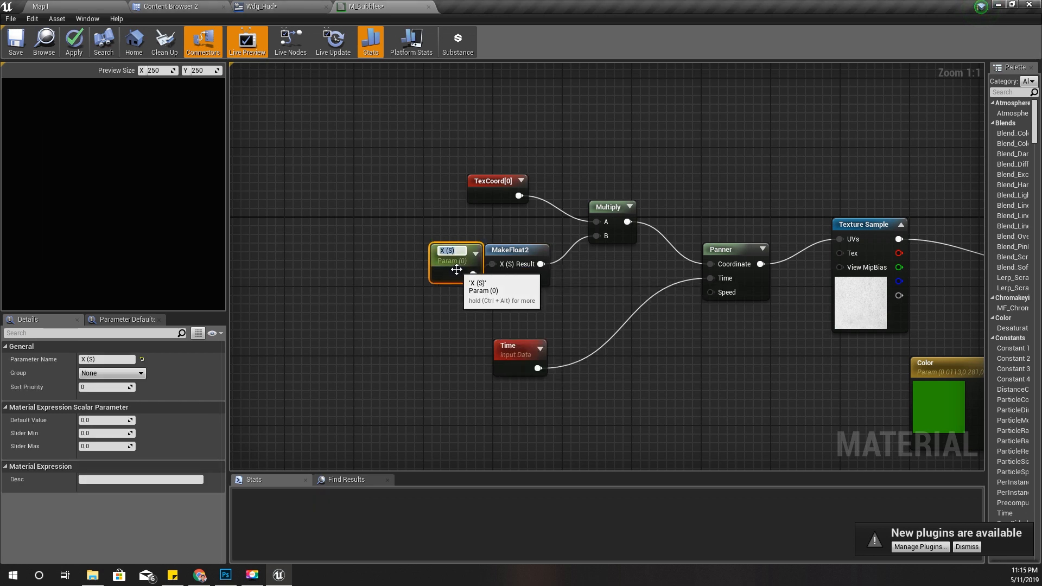
{"action": "right_click", "coordinate": [495, 279]}
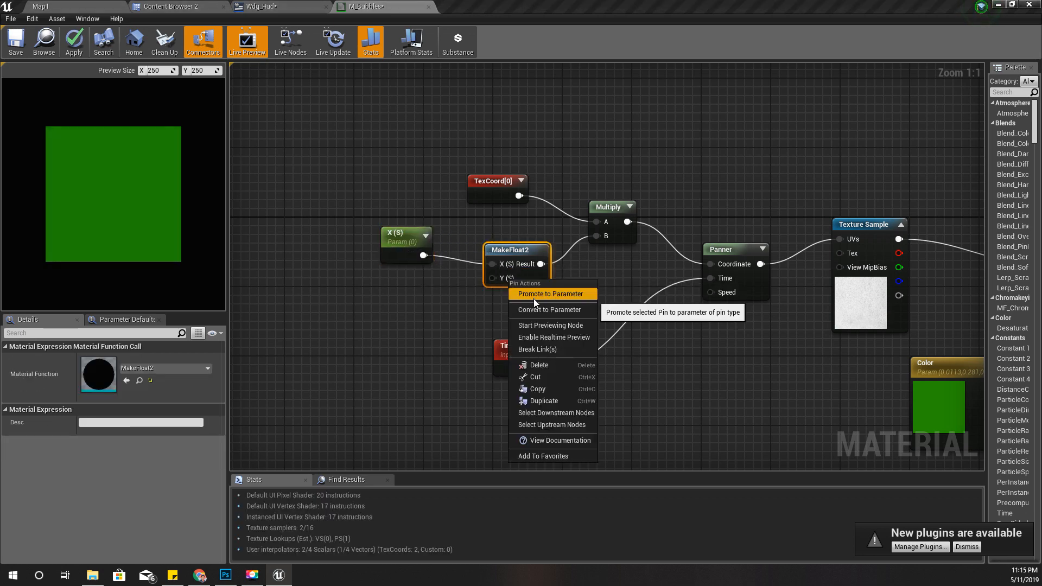
{"action": "left_click", "coordinate": [530, 294]}
{"action": "left_click_drag", "start_coordinate": [453, 282], "coordinate": [418, 300]}
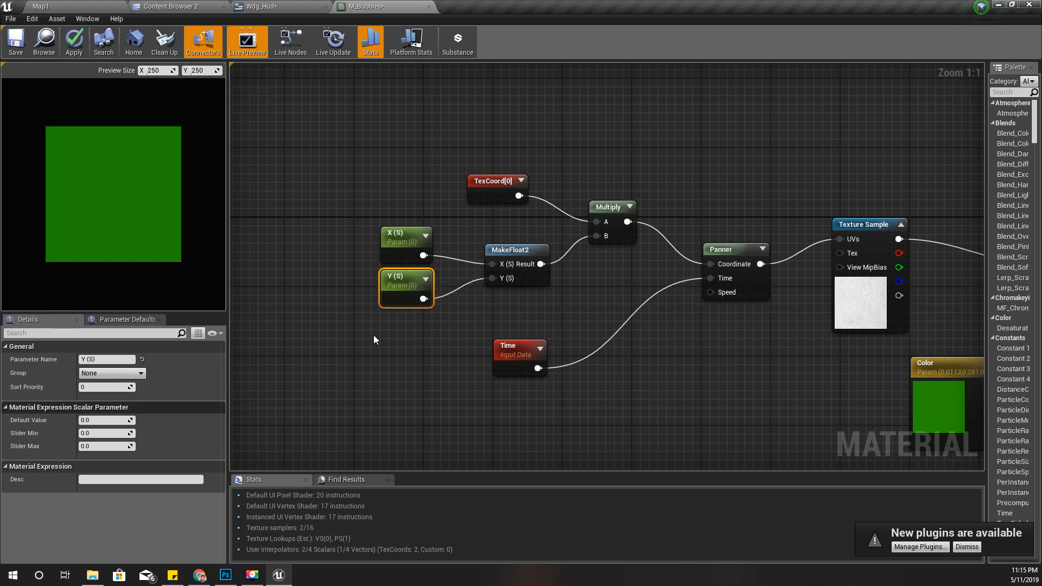
Set the default value of both the Y (S) and X (S) scalar parameters to 1
{"action": "left_click", "coordinate": [103, 420]}
{"action": "type", "text": "1"}
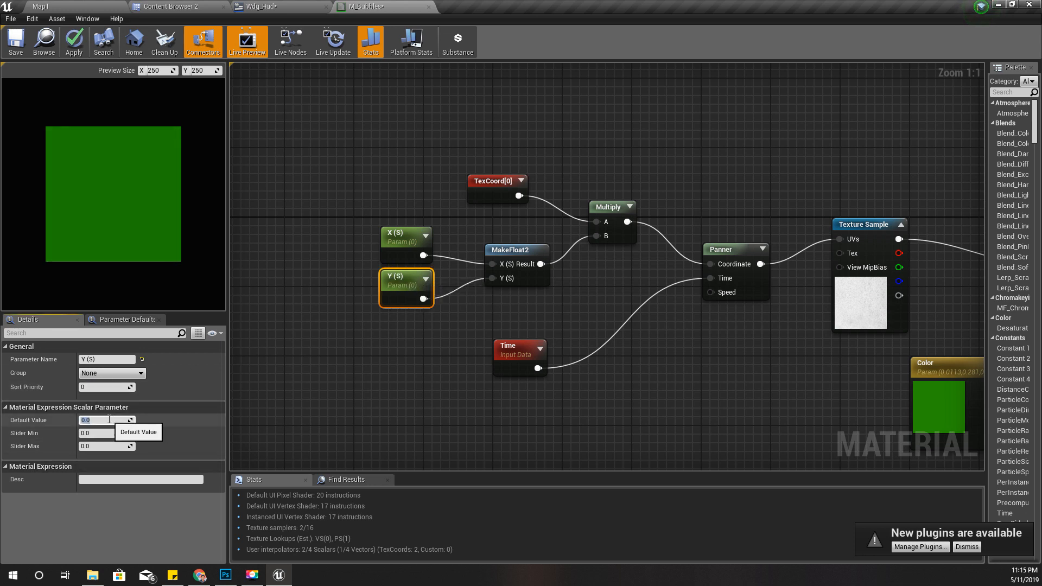
{"action": "left_click", "coordinate": [401, 239]}
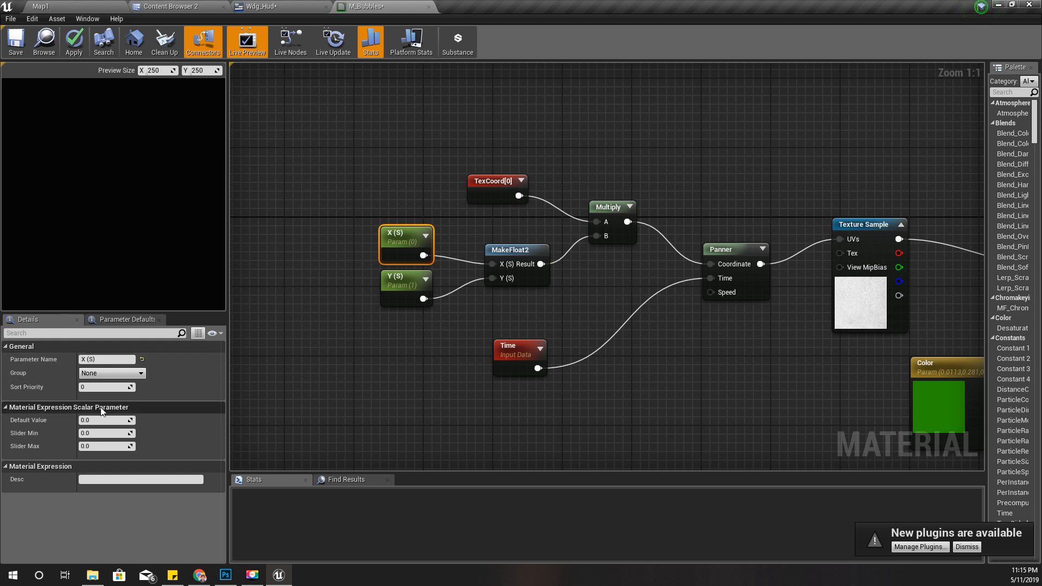
{"action": "left_click", "coordinate": [112, 420]}
{"action": "type", "text": "1"}
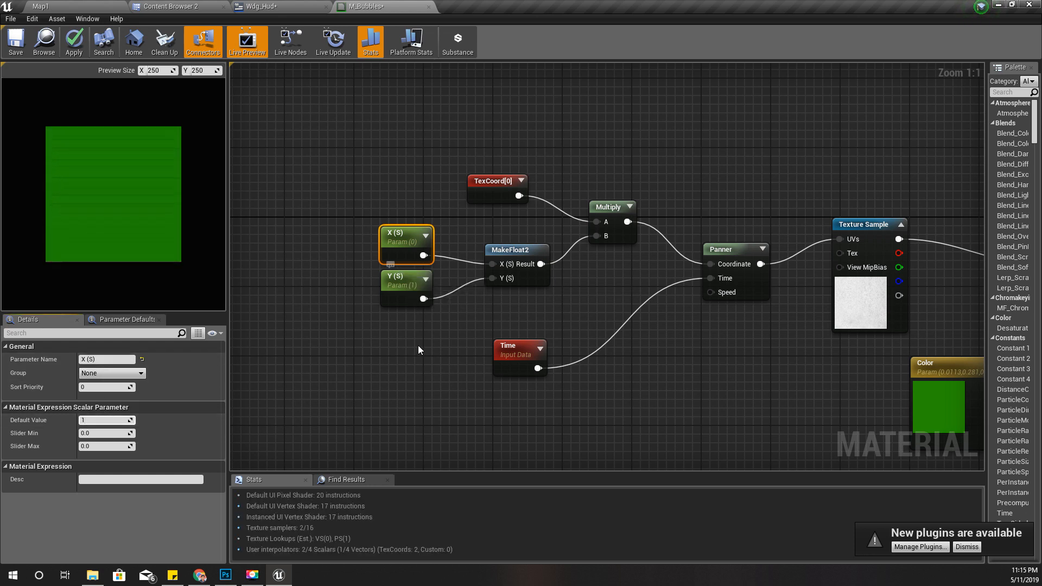
{"action": "left_click", "coordinate": [342, 396]}
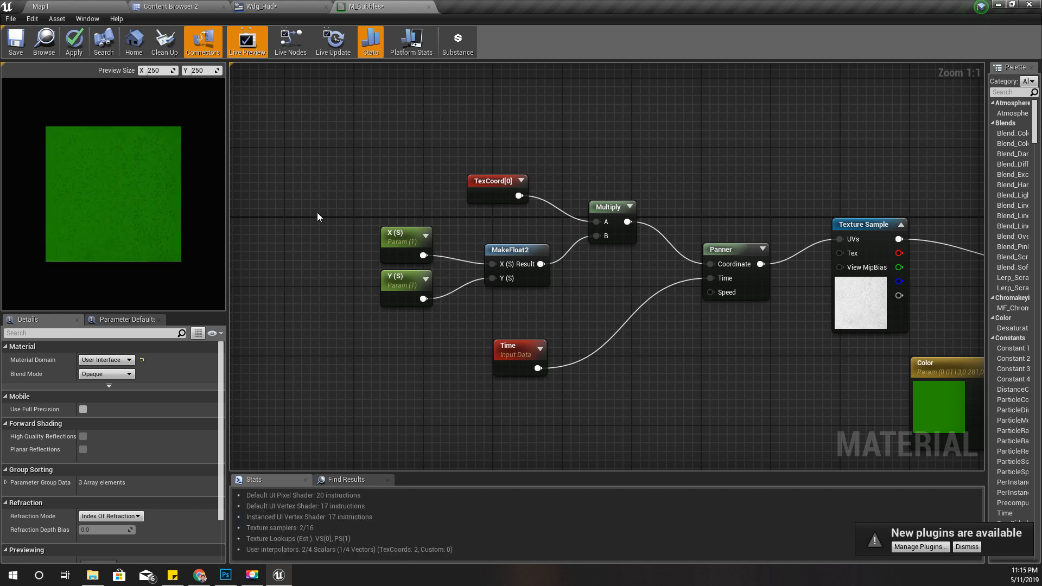
Set the Y (S) parameter's default value to 5 and apply the material
{"action": "left_click", "coordinate": [394, 277]}
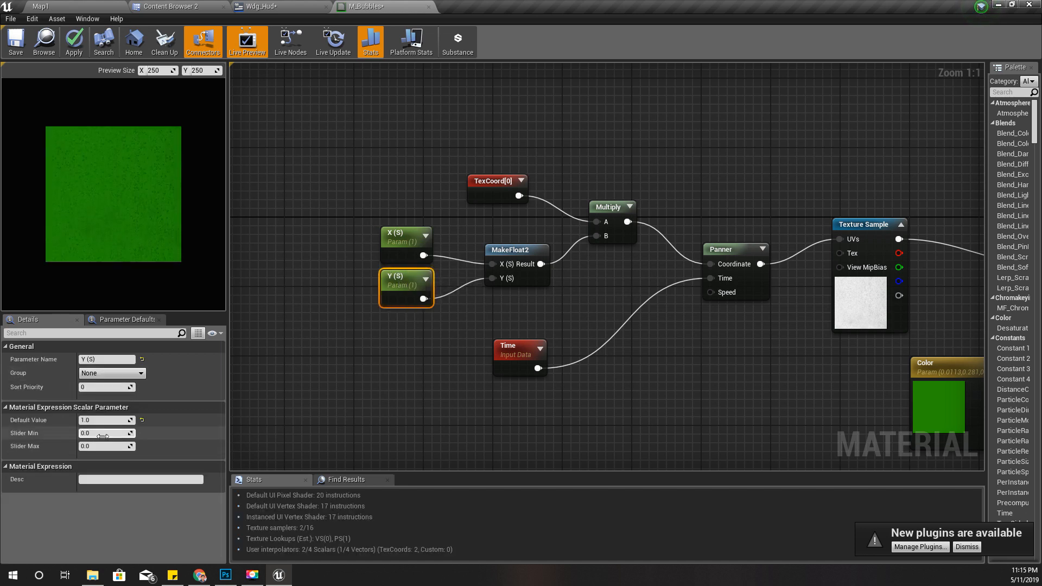
{"action": "left_click", "coordinate": [104, 420]}
{"action": "type", "text": "10"}
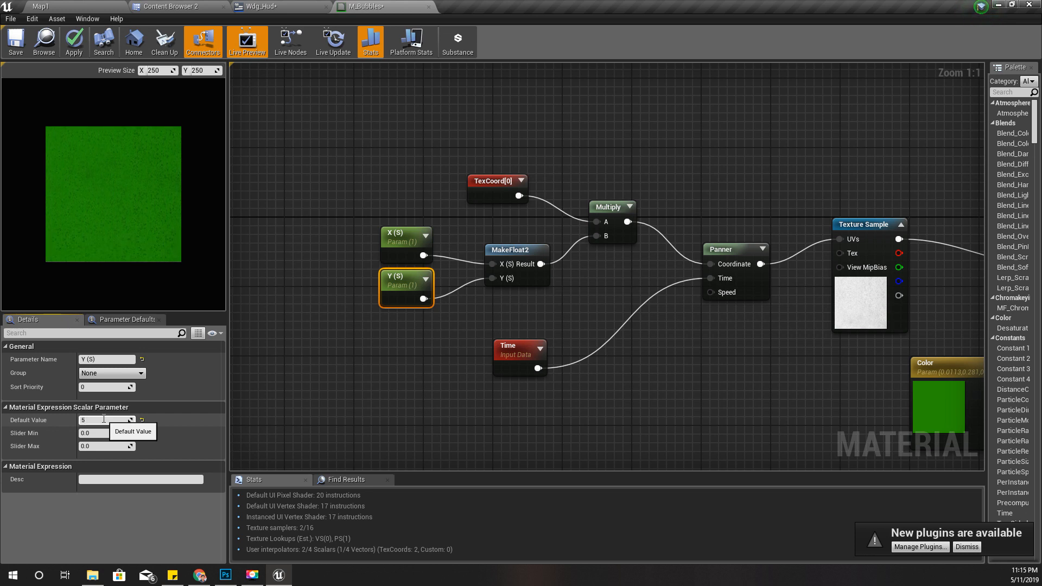
{"action": "key", "text": "Return"}
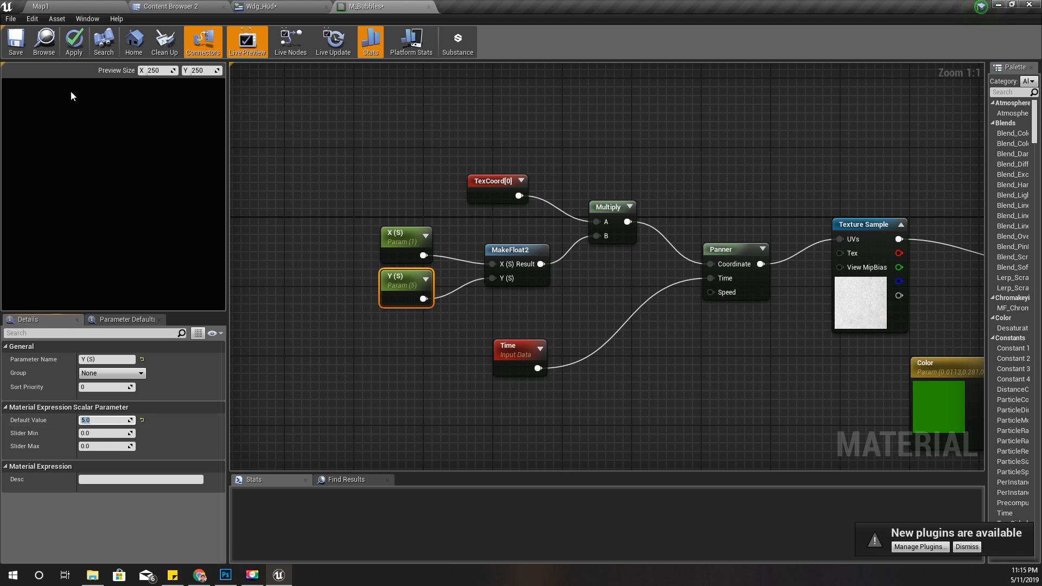
{"action": "left_click", "coordinate": [73, 49]}
Create a material instance of M_Bubbles in the HealthBar folder and name it MI_Healthbar
{"action": "left_click", "coordinate": [195, 4]}
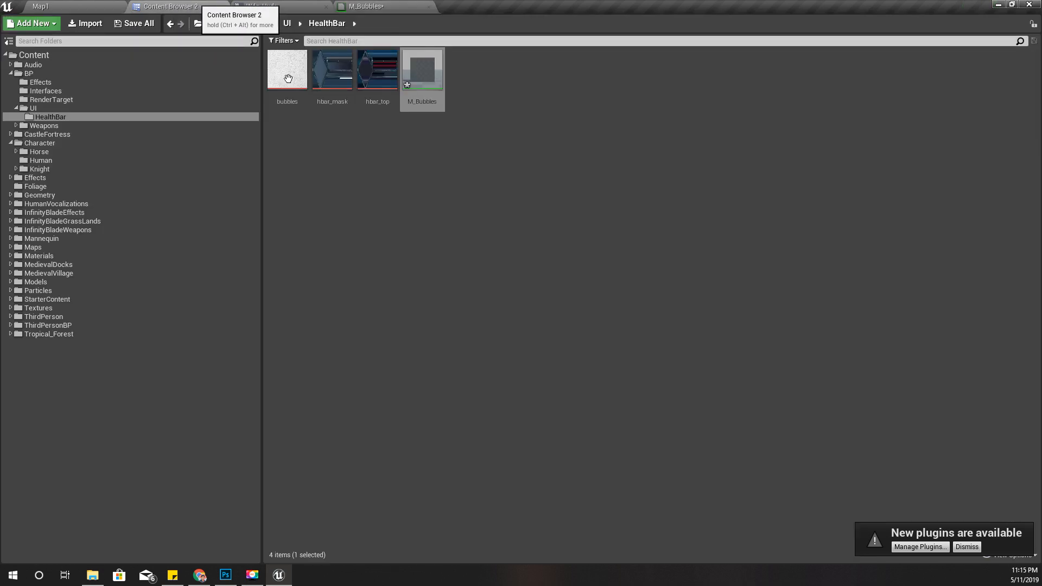
{"action": "right_click", "coordinate": [422, 83]}
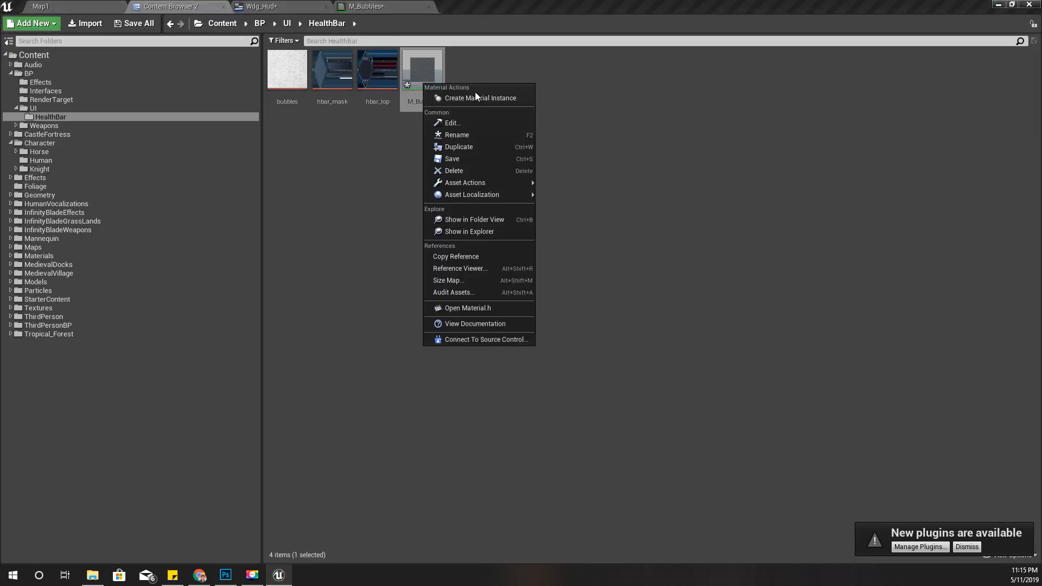
{"action": "left_click", "coordinate": [476, 97]}
{"action": "type", "text": "M"}
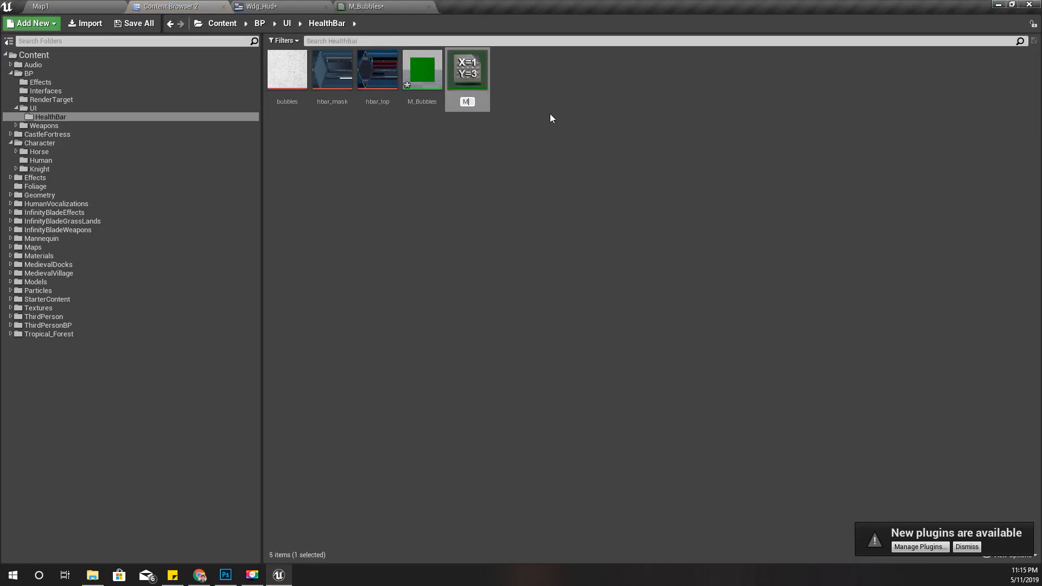
{"action": "type", "text": "_HealthBar"}
{"action": "key", "text": "Return"}
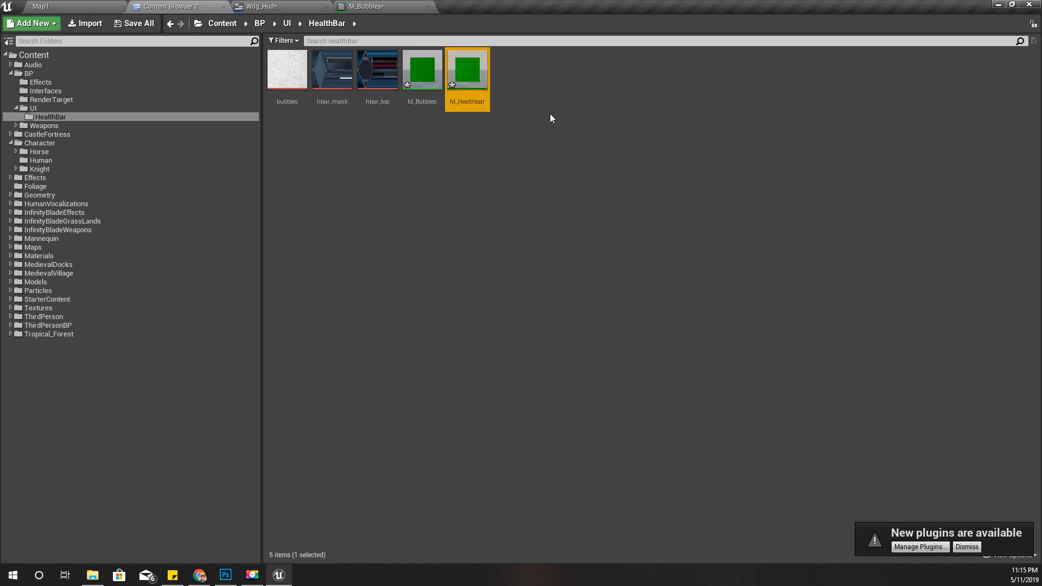
{"action": "key", "text": "F2"}
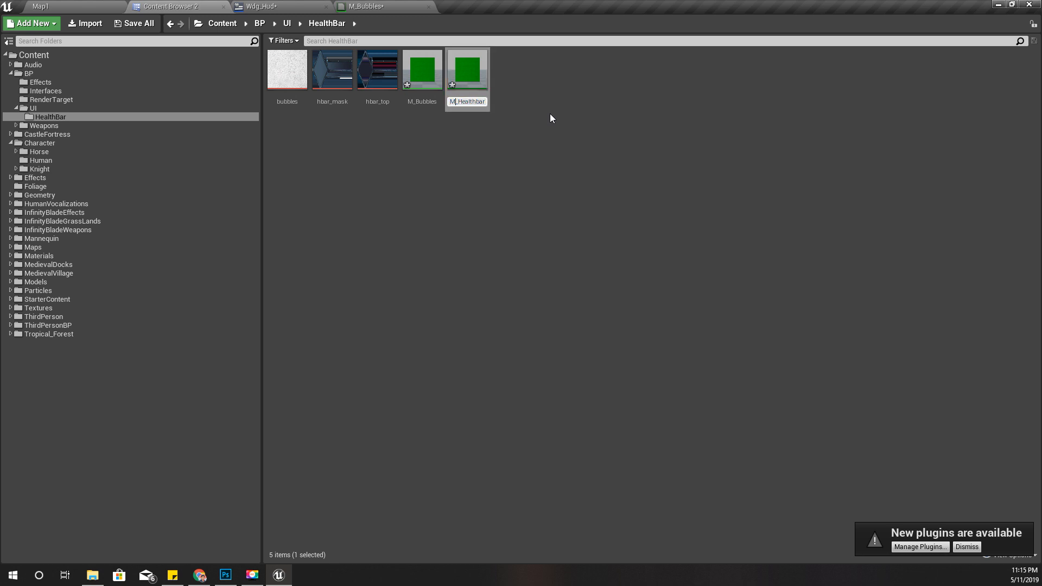
{"action": "type", "text": "I"}
{"action": "key", "text": "Return"}
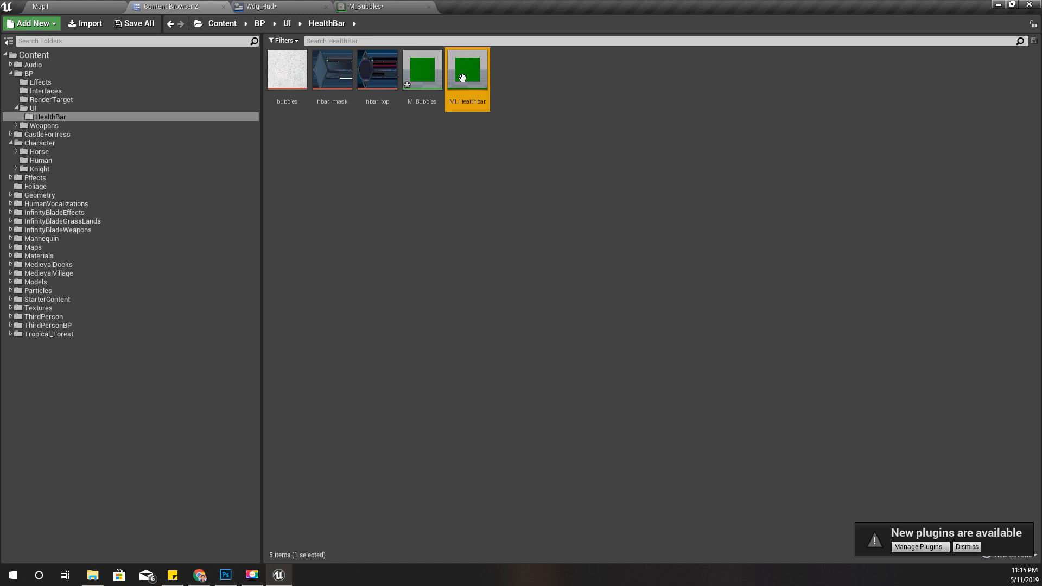
Assign MI_Healthbar as the health bar's fill image and check the bar up close in Wdg_Hud
{"action": "left_click_drag", "start_coordinate": [462, 79], "coordinate": [941, 243]}
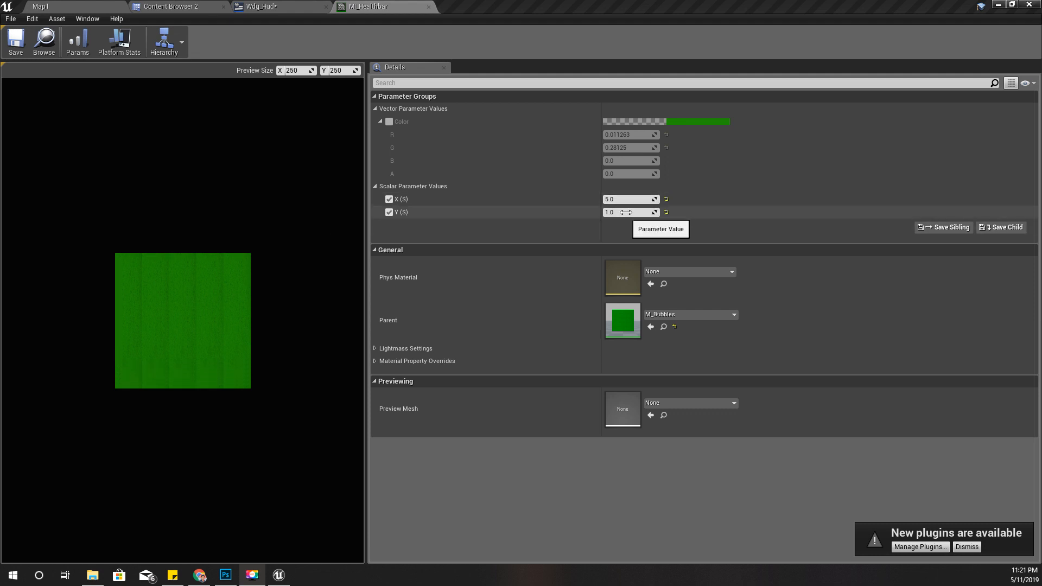
{"action": "left_click", "coordinate": [279, 7]}
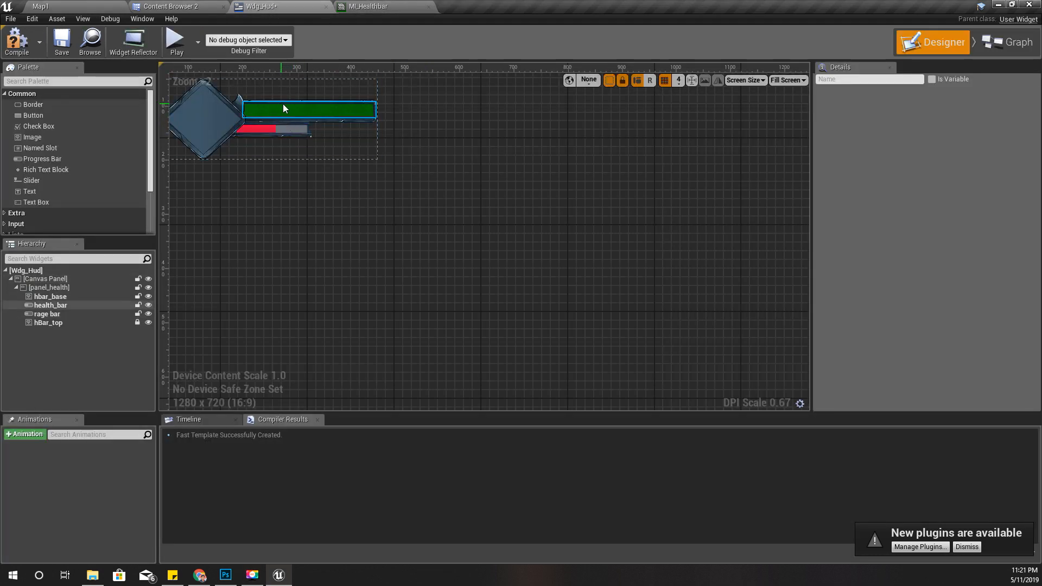
{"action": "scroll", "coordinate": [284, 103], "scroll_direction": "up", "scroll_amount": 13}
{"action": "right_click_drag", "start_coordinate": [360, 227], "coordinate": [402, 269]}
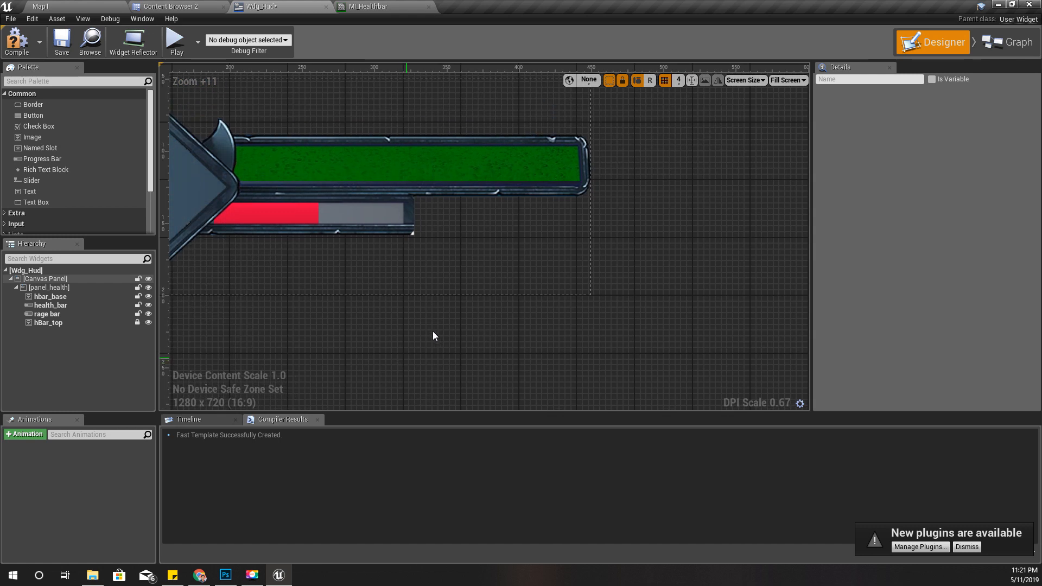
Select the rage bar in Wdg_Hud, and duplicate the MI_Healthbar instance in the HealthBar folder as MI_Ragebar
{"action": "left_click", "coordinate": [292, 211]}
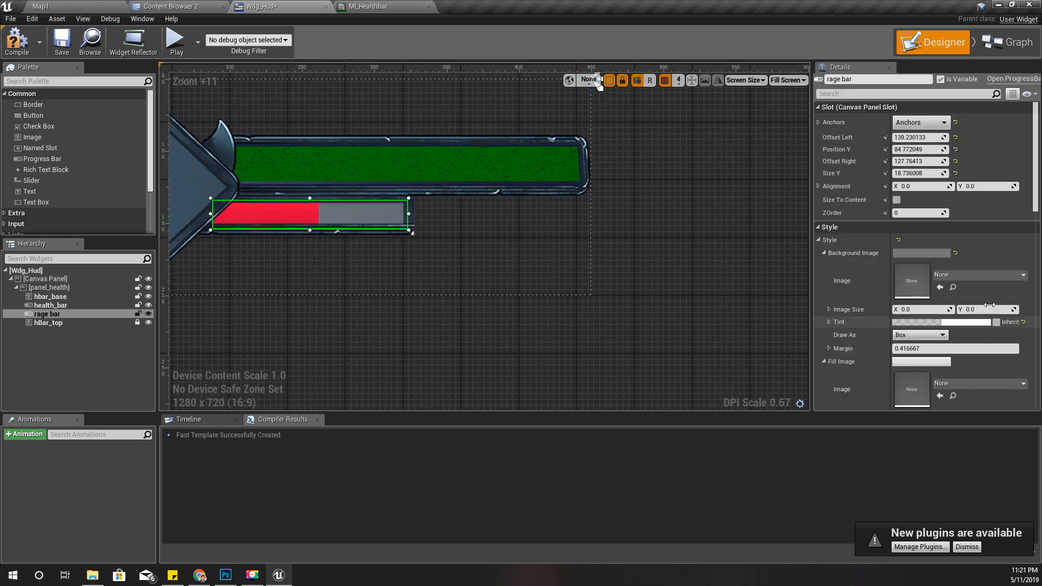
{"action": "left_click", "coordinate": [184, 6]}
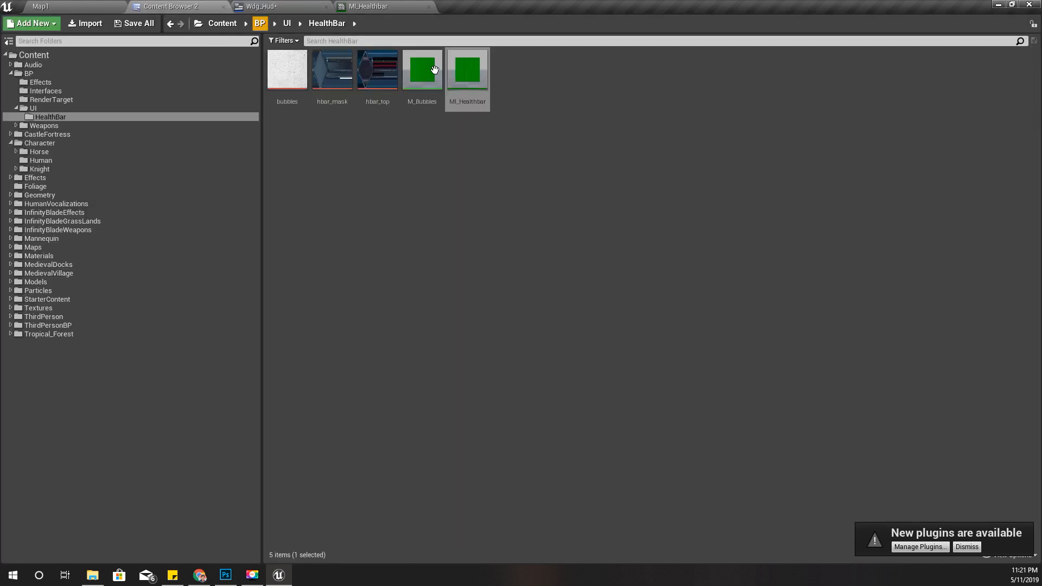
{"action": "left_click", "coordinate": [483, 61]}
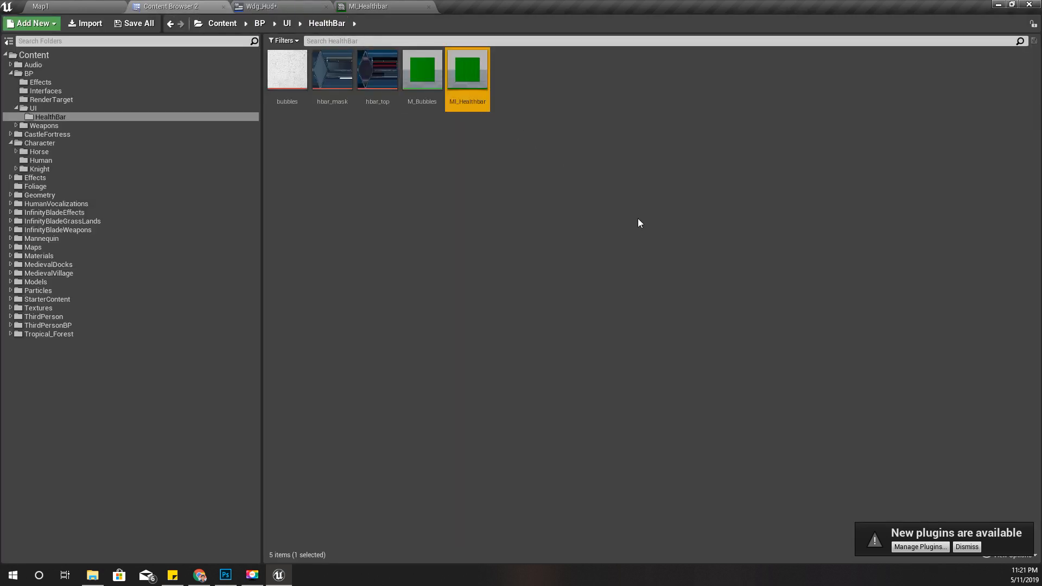
{"action": "key", "text": "ctrl+w"}
{"action": "key", "text": "End"}
{"action": "key", "text": "shift+Left"}
{"action": "key", "text": "shift+Left"}
{"action": "key", "text": "shift+Left"}
{"action": "key", "text": "shift+Left"}
{"action": "key", "text": "shift+Left"}
{"action": "key", "text": "shift+Left"}
{"action": "key", "text": "shift+Left"}
{"action": "key", "text": "shift+Left"}
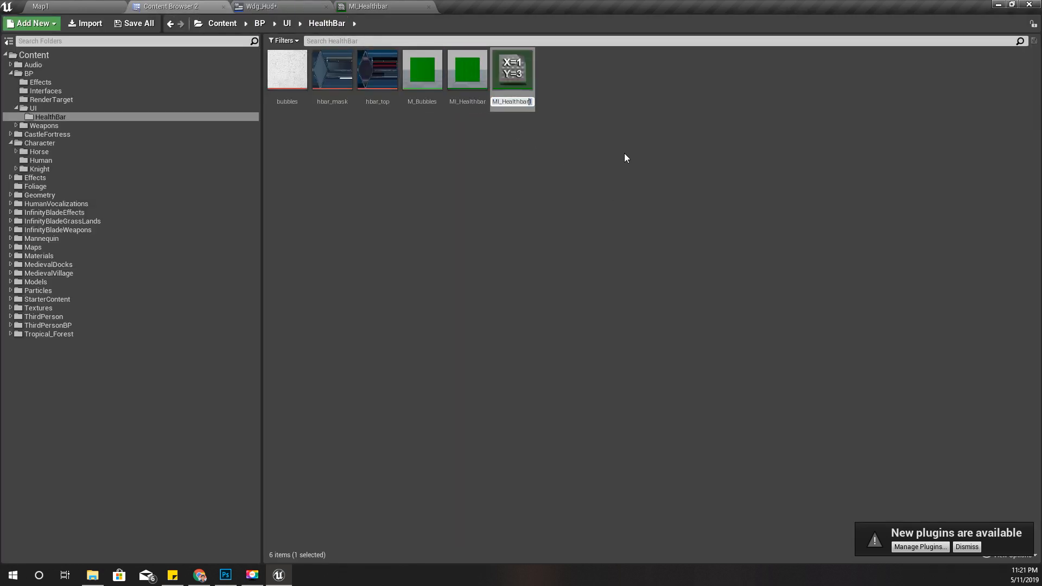
{"action": "key", "text": "shift+Left"}
{"action": "type", "text": "Ragebar"}
{"action": "key", "text": "Return"}
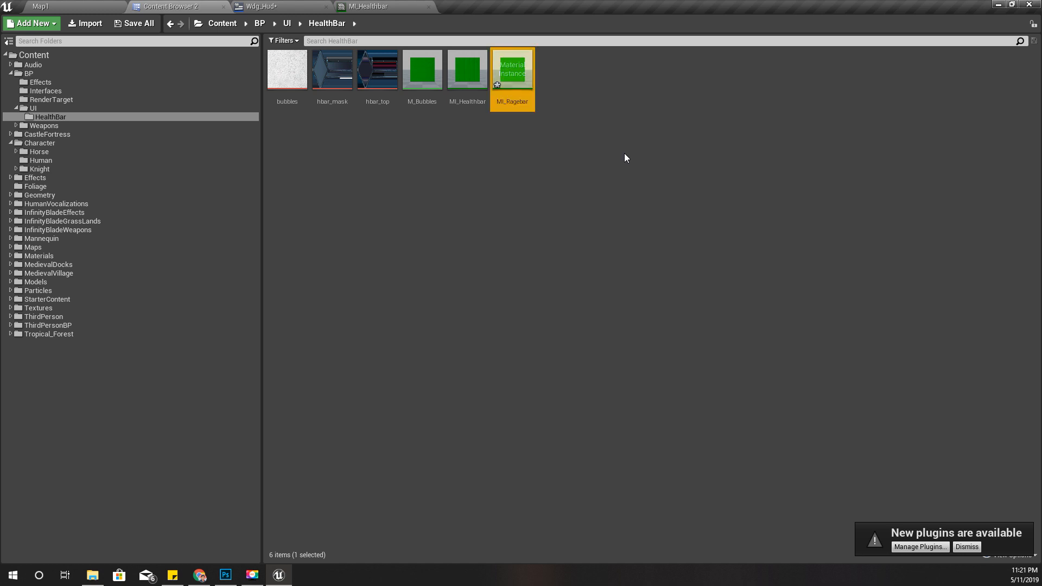
Override the Color parameter of MI_Ragebar with a dark red of R 0.28125, G 0.010846 and B 0.0
{"action": "key", "text": "Return"}
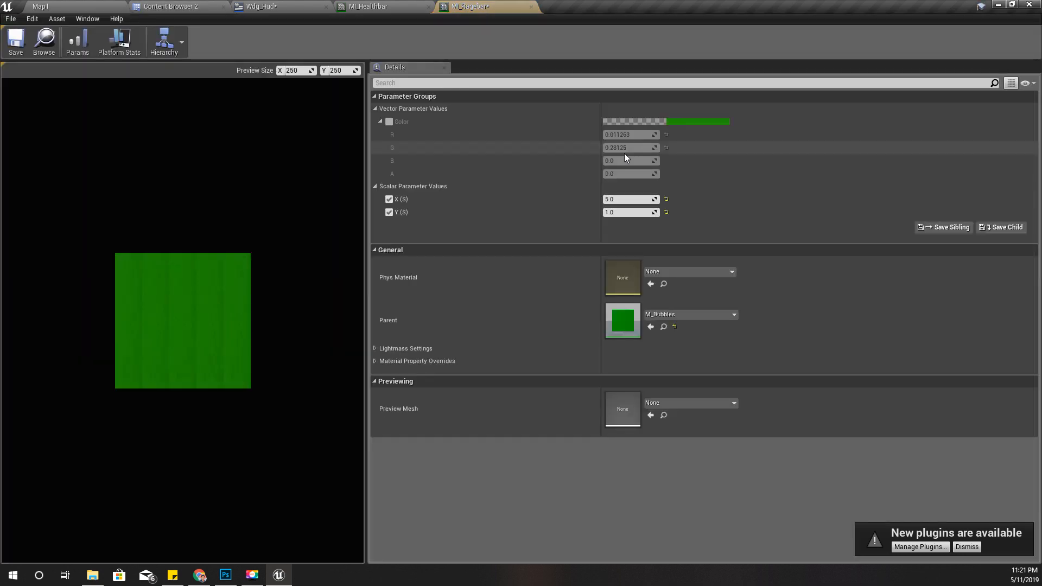
{"action": "left_click", "coordinate": [682, 122]}
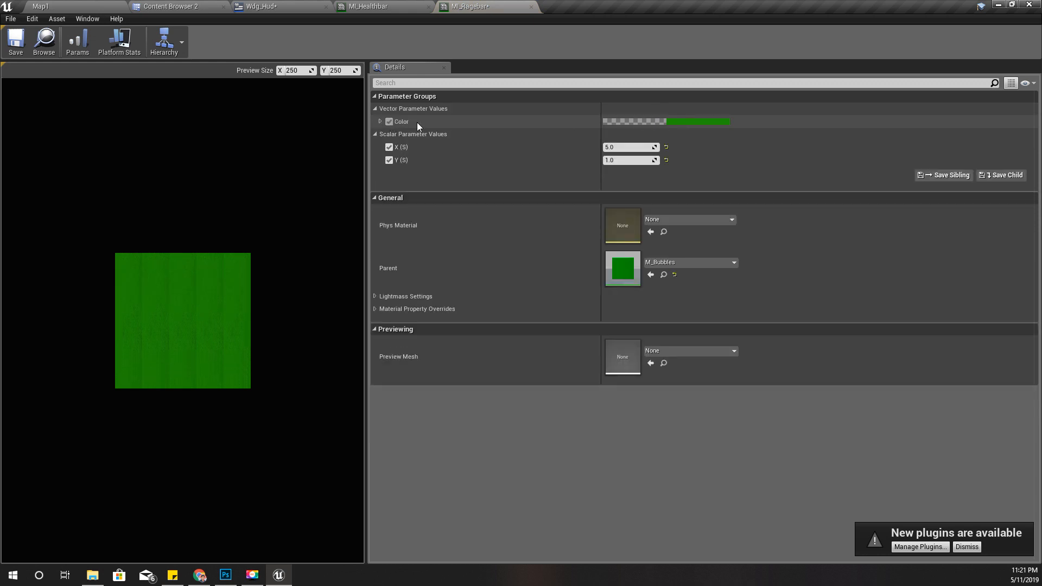
{"action": "left_click", "coordinate": [705, 122]}
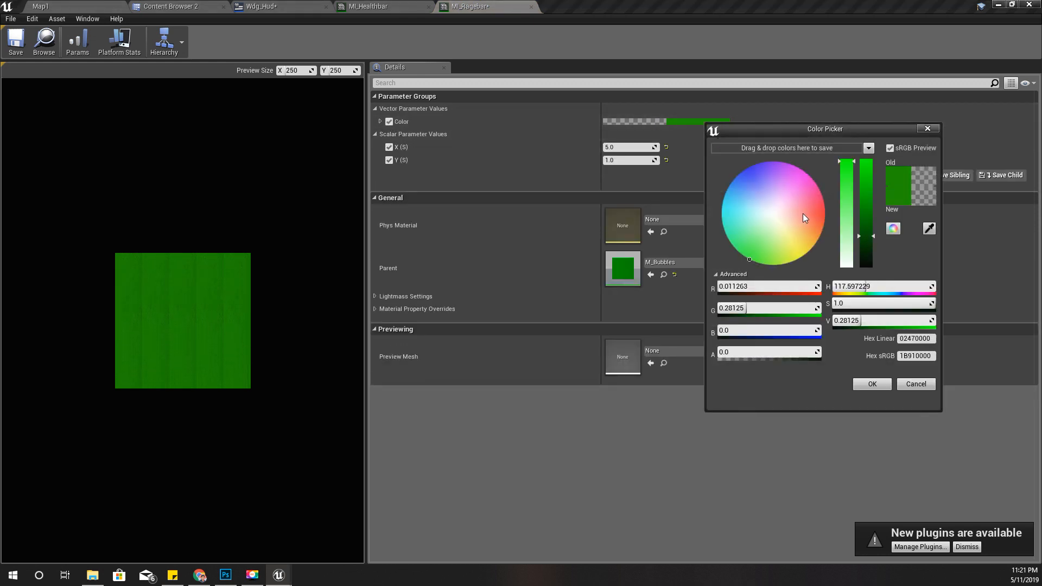
{"action": "left_click_drag", "start_coordinate": [803, 214], "coordinate": [827, 216]}
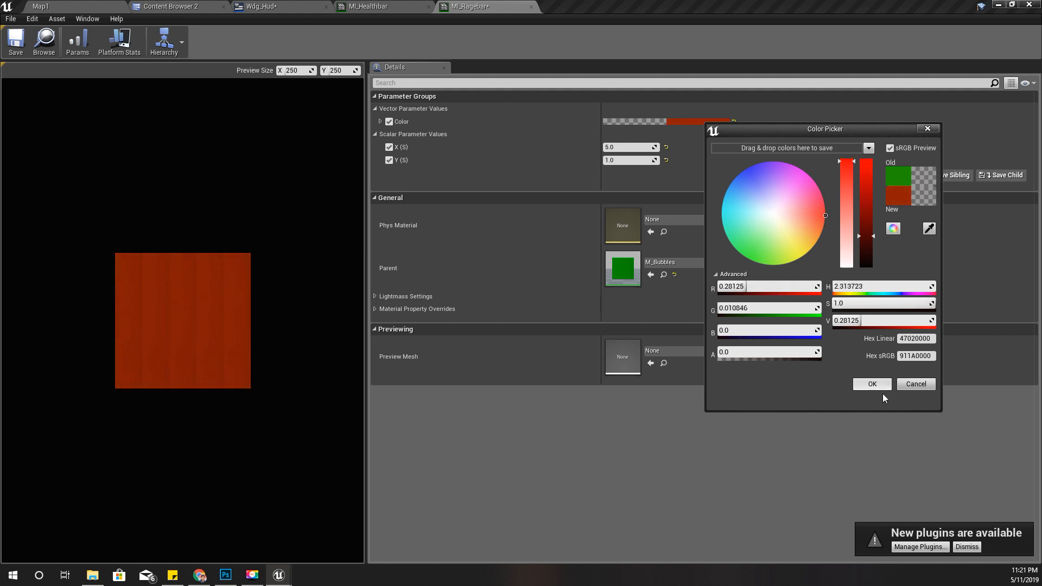
{"action": "left_click", "coordinate": [870, 385]}
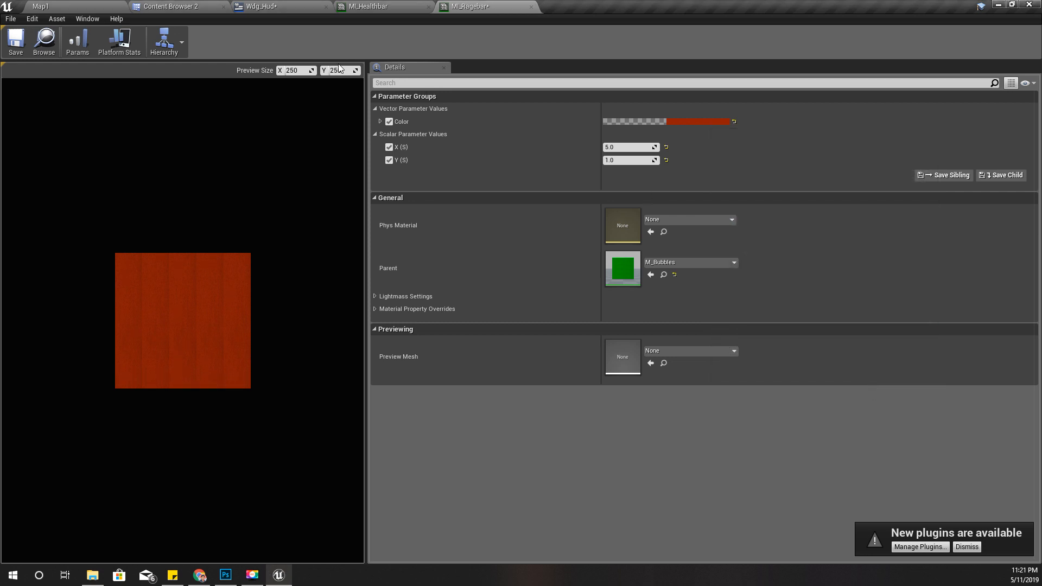
Assign MI_Ragebar as the fill image of the rage bar in Wdg_Hud
{"action": "left_click", "coordinate": [298, 6]}
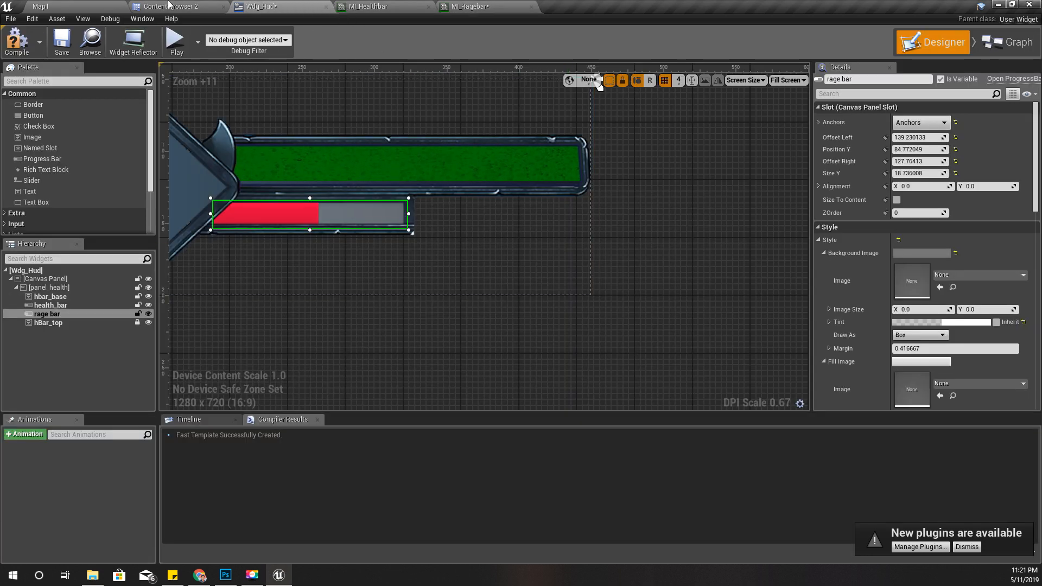
{"action": "left_click", "coordinate": [169, 6]}
{"action": "left_click_drag", "start_coordinate": [512, 74], "coordinate": [947, 400]}
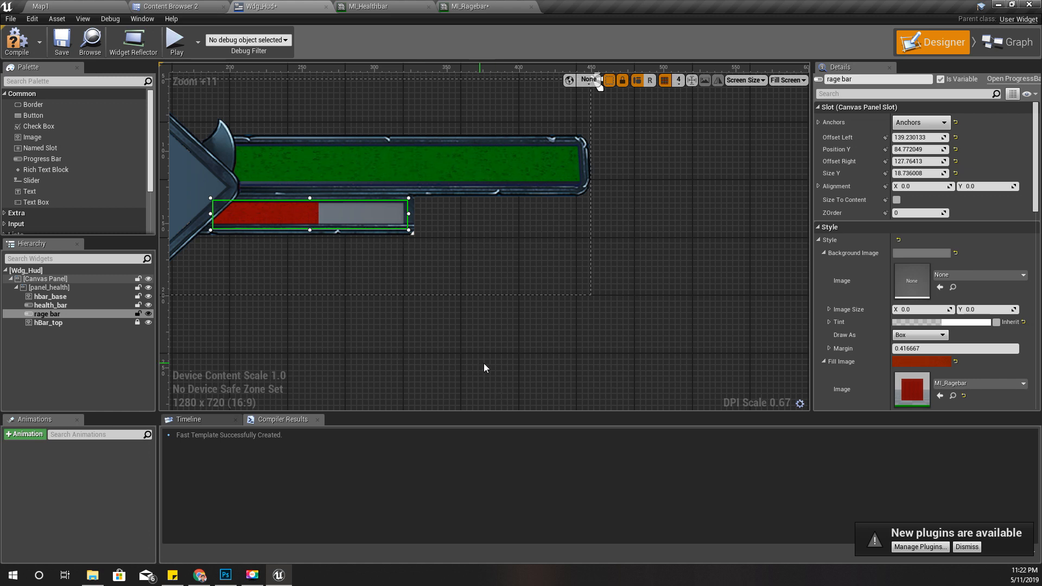
Compile Wdg_Hud with the new bar fill images
{"action": "left_click", "coordinate": [16, 48]}
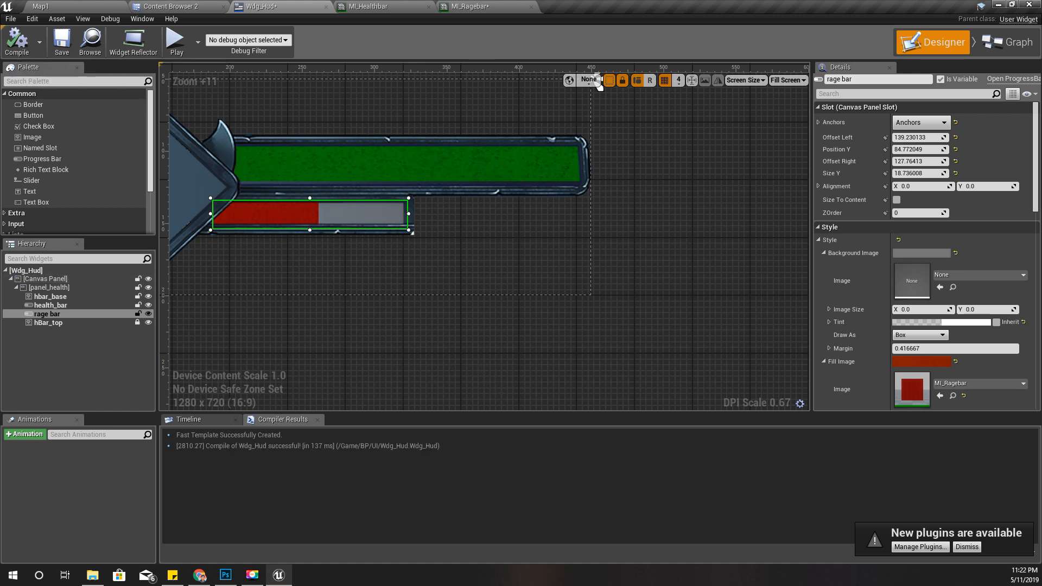
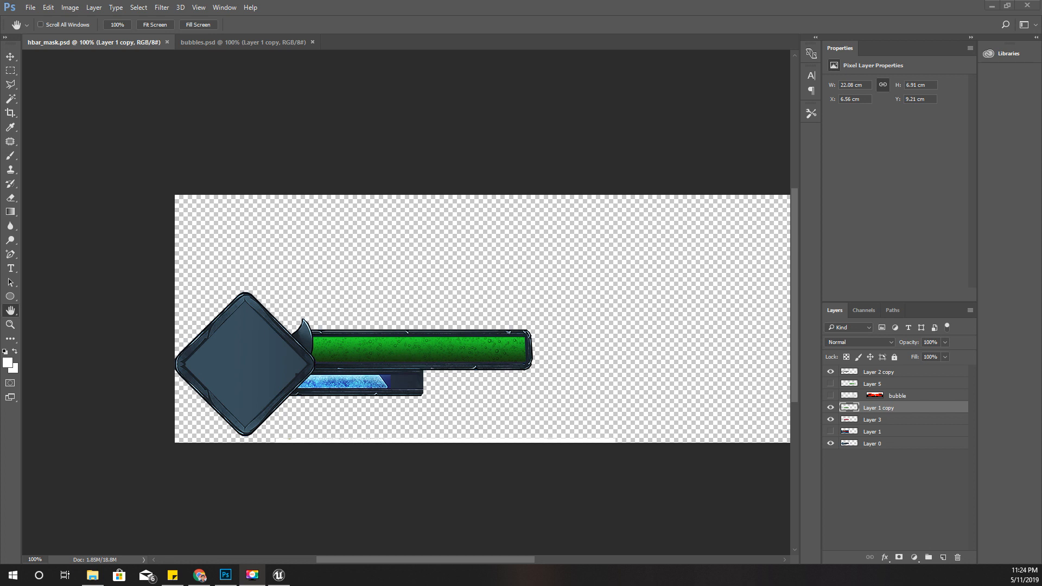
In Photoshop, create a new white document 10 pixels wide and 512 pixels high at 72 pixels/inch
{"action": "left_click", "coordinate": [29, 7]}
{"action": "left_click", "coordinate": [41, 19]}
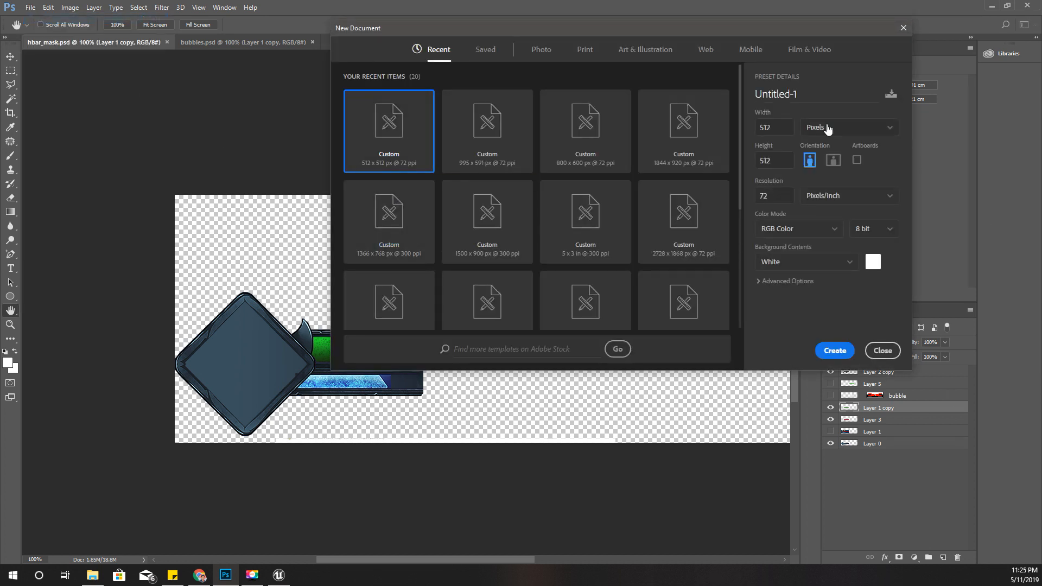
{"action": "left_click", "coordinate": [789, 126]}
{"action": "type", "text": "10"}
{"action": "key", "text": "Tab"}
{"action": "left_click", "coordinate": [834, 351]}
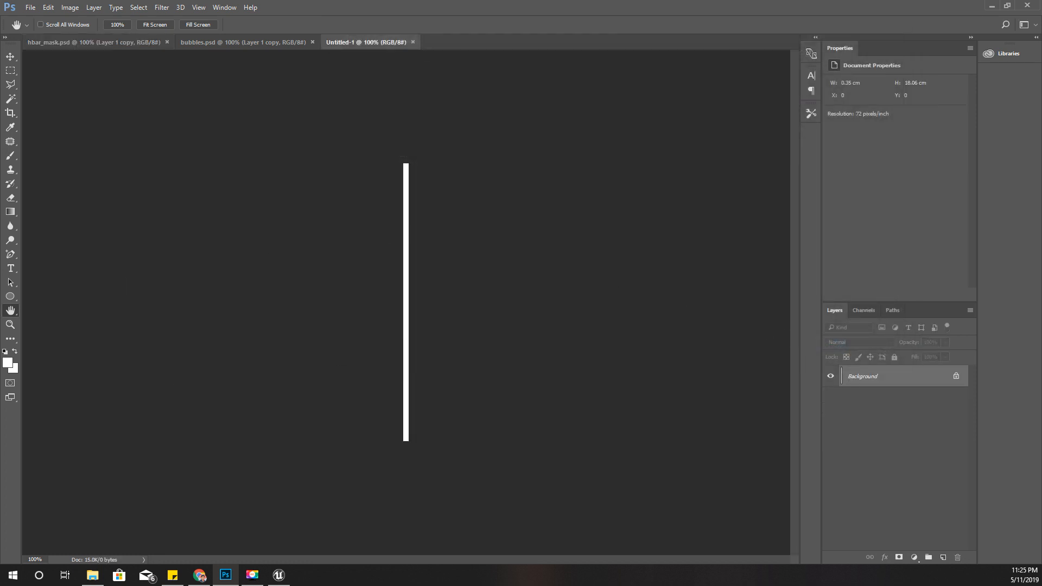
Fill the narrow document with a linear black-to-white gradient, black at the bottom and white at the top
{"action": "left_click", "coordinate": [10, 212]}
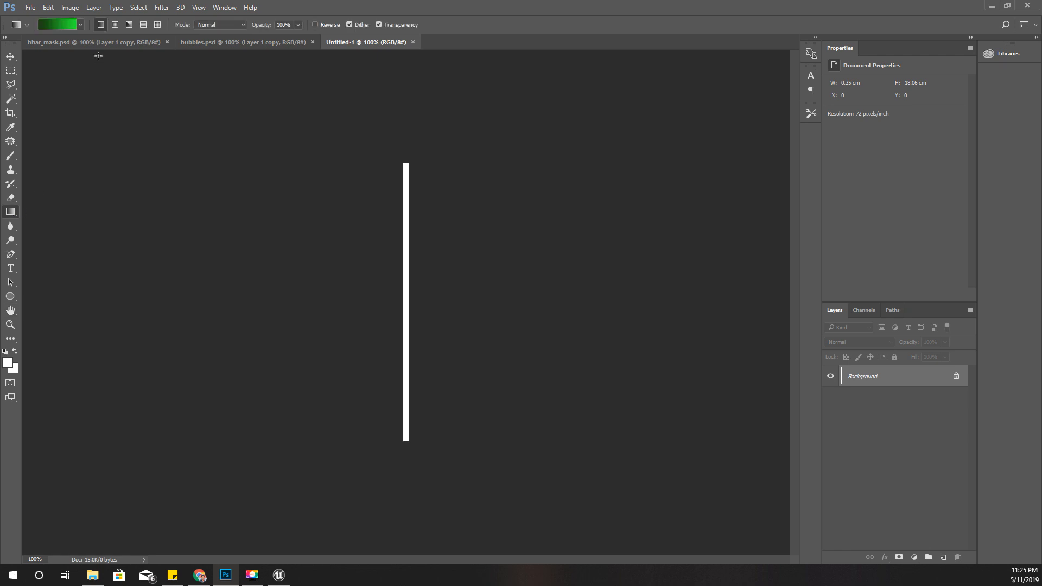
{"action": "left_click", "coordinate": [58, 24]}
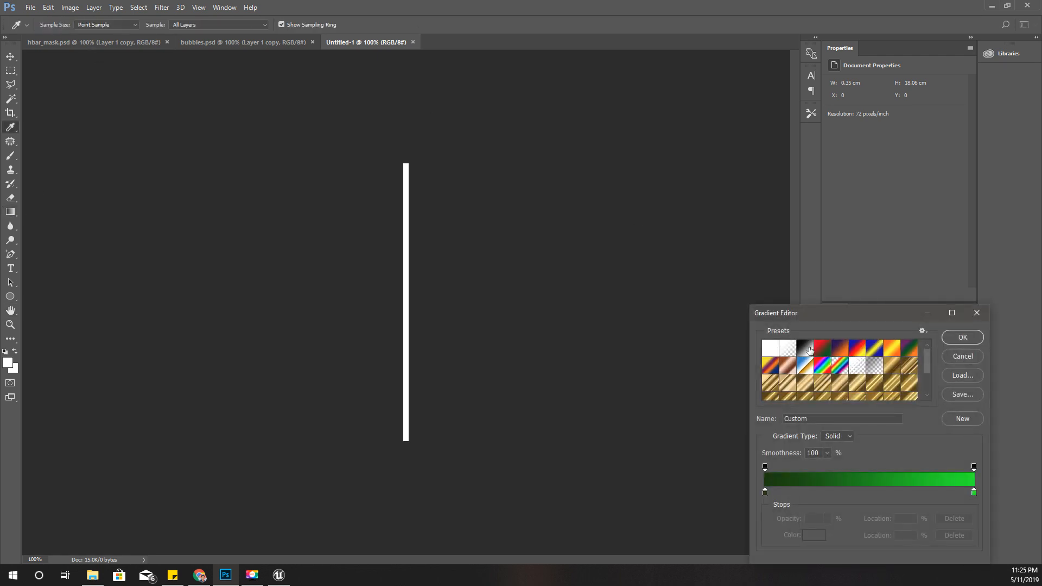
{"action": "left_click", "coordinate": [807, 350]}
{"action": "left_click", "coordinate": [962, 337]}
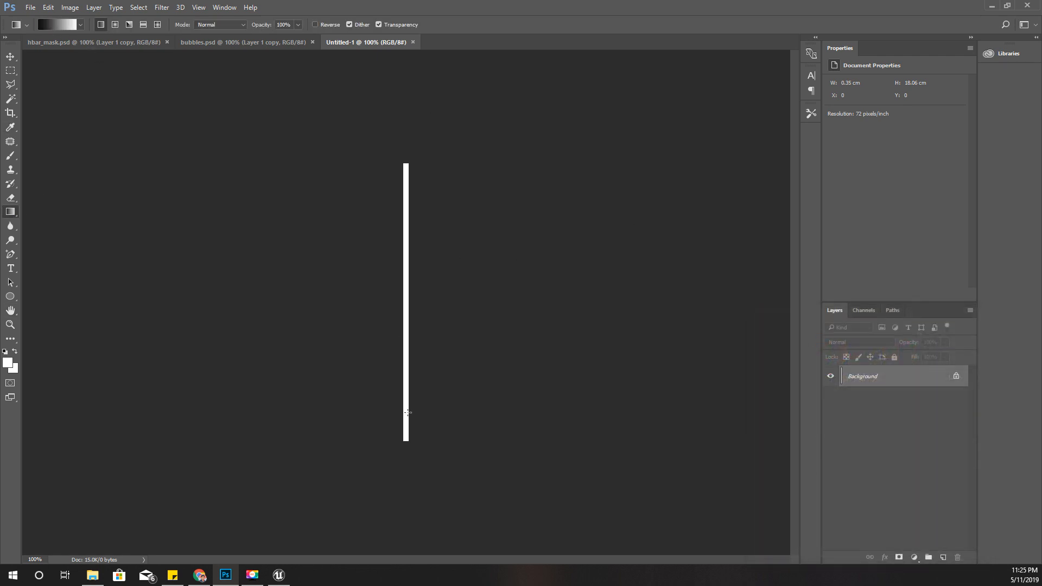
{"action": "left_click_drag", "start_coordinate": [417, 376], "coordinate": [419, 169]}
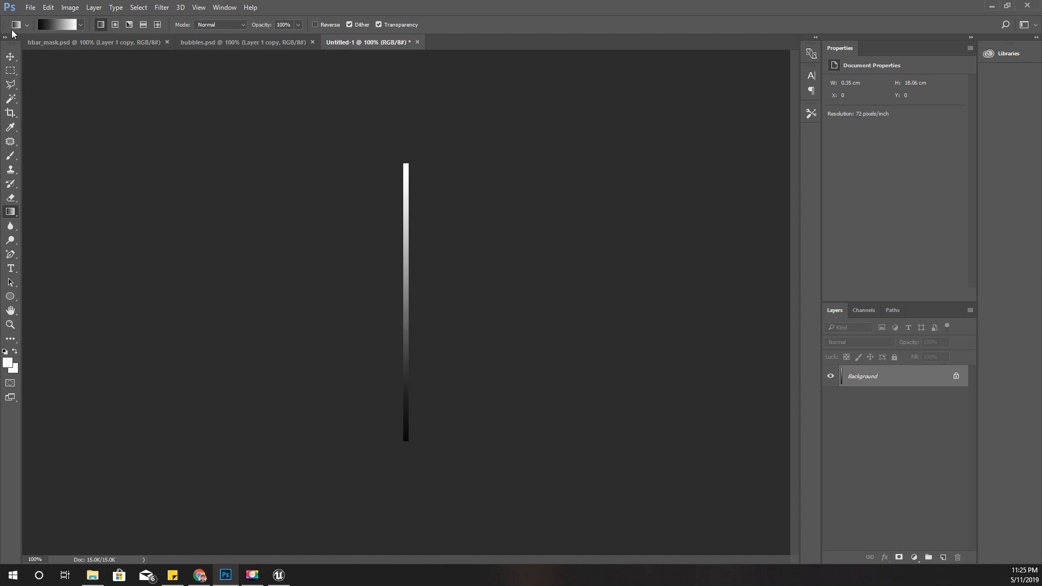
Save the gradient image as a PNG file named gradient in the healthbar project folder
{"action": "key", "text": "ctrl+s"}
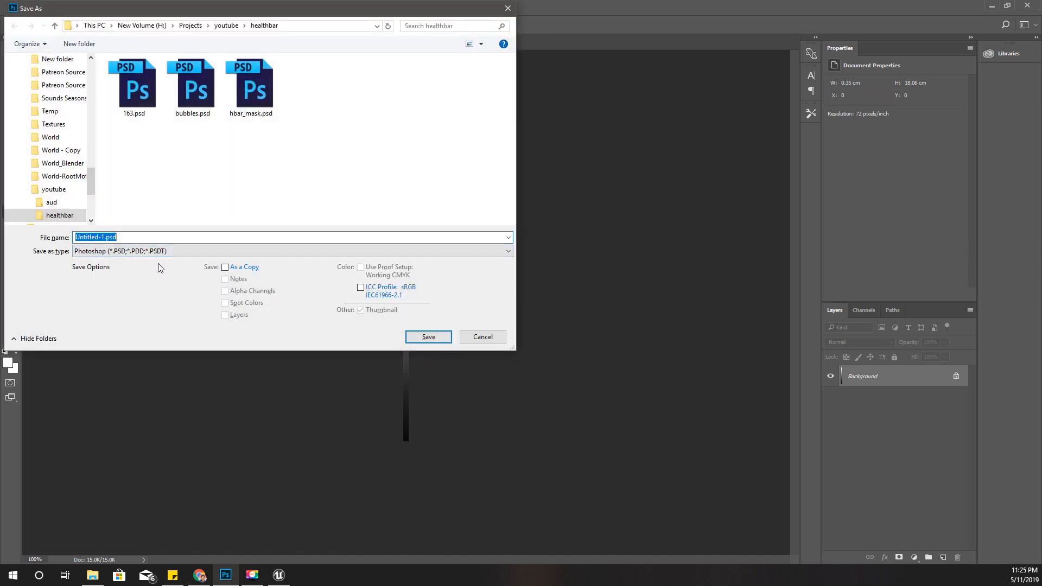
{"action": "type", "text": "gradient"}
{"action": "left_click", "coordinate": [116, 251]}
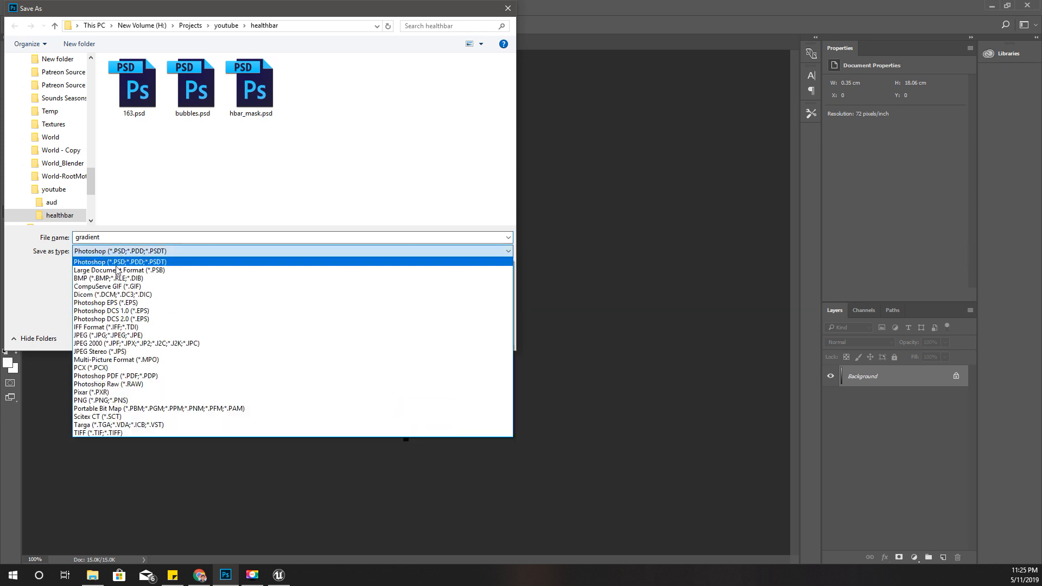
{"action": "left_click", "coordinate": [117, 402]}
{"action": "left_click", "coordinate": [421, 339]}
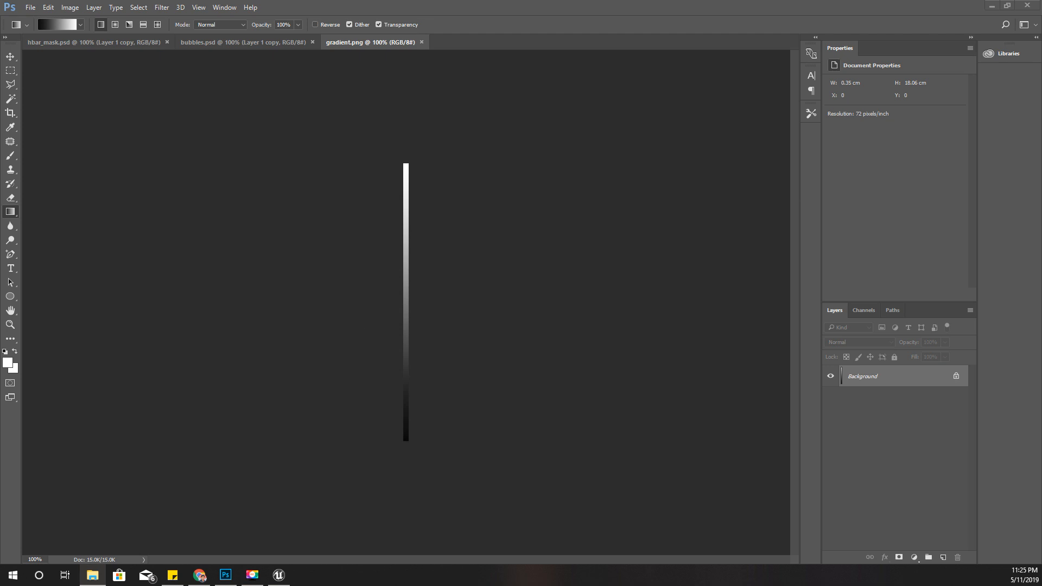
Switch back to Unreal Engine and import the gradient image into the BP/UI/HealthBar content folder
{"action": "left_click", "coordinate": [286, 578]}
{"action": "left_click", "coordinate": [206, 5]}
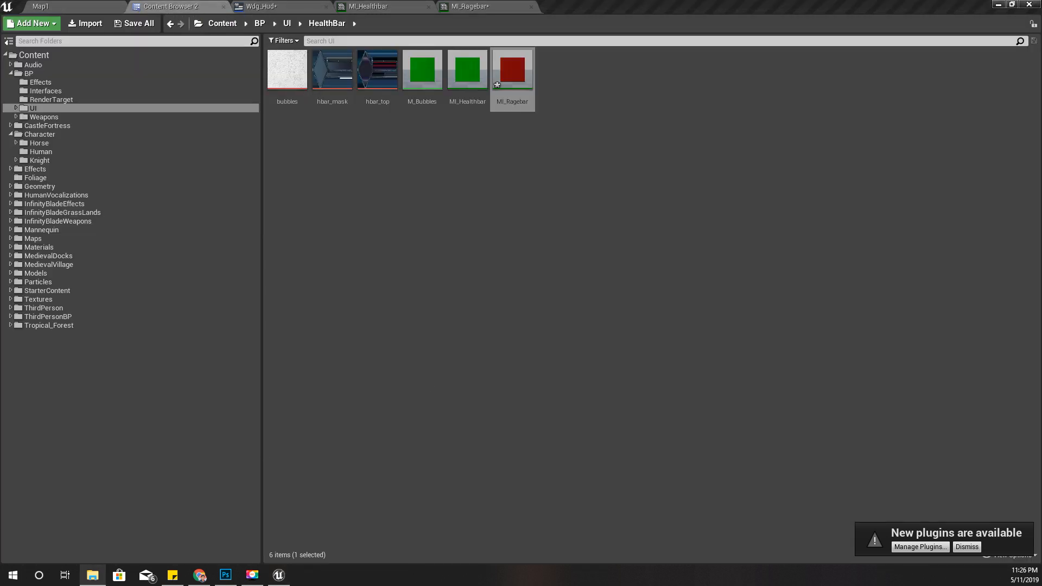
{"action": "left_click_drag", "start_coordinate": [455, 294], "coordinate": [456, 293]}
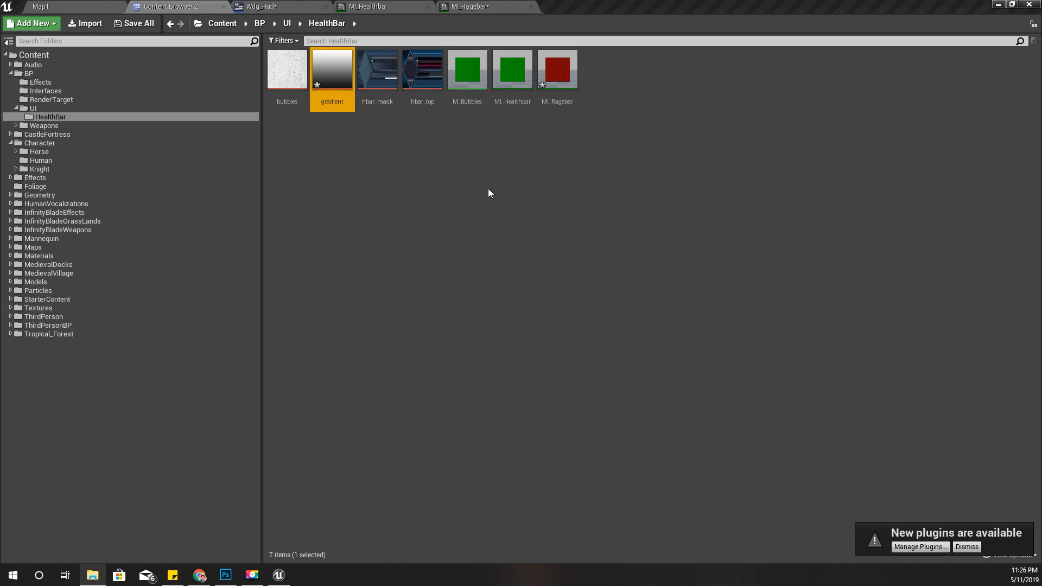
Add the gradient texture to the M_Bubbles graph as a Texture Sample below the Color parameter, moving the result node aside for room
{"action": "double_click", "coordinate": [468, 76]}
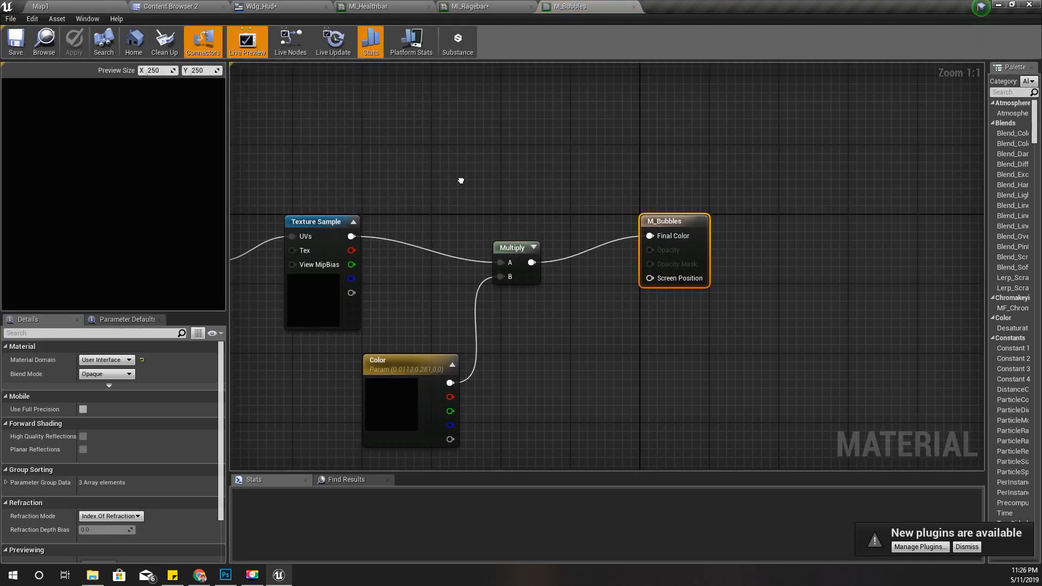
{"action": "left_click", "coordinate": [179, 7]}
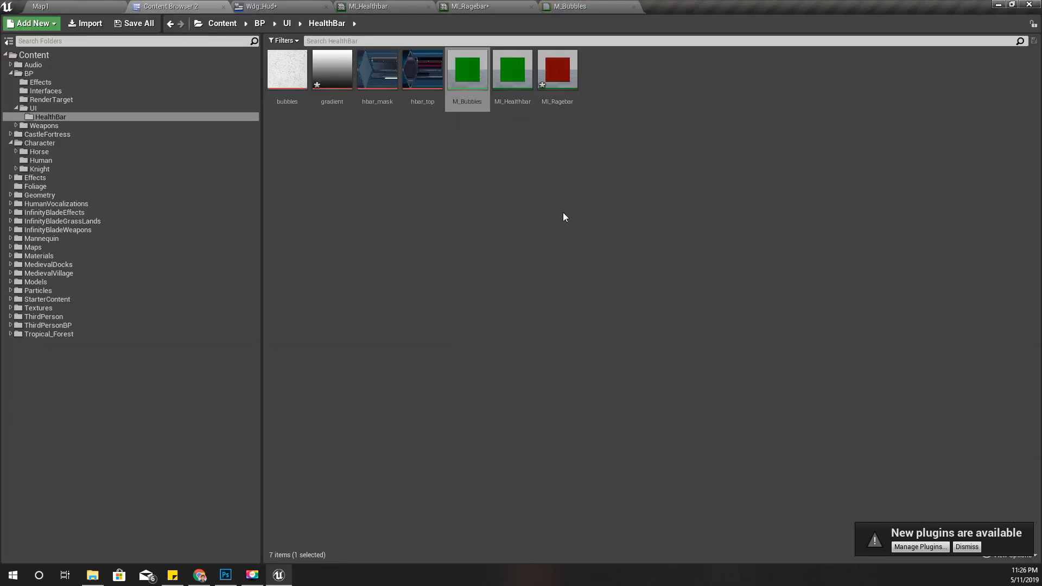
{"action": "left_click_drag", "start_coordinate": [332, 70], "coordinate": [624, 389]}
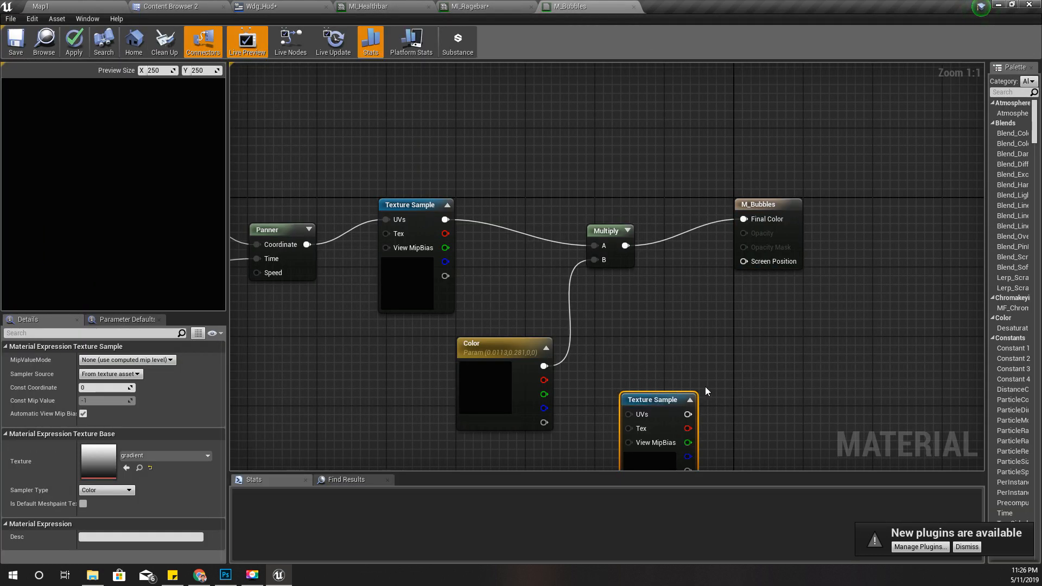
{"action": "right_click_drag", "start_coordinate": [705, 386], "coordinate": [621, 291]}
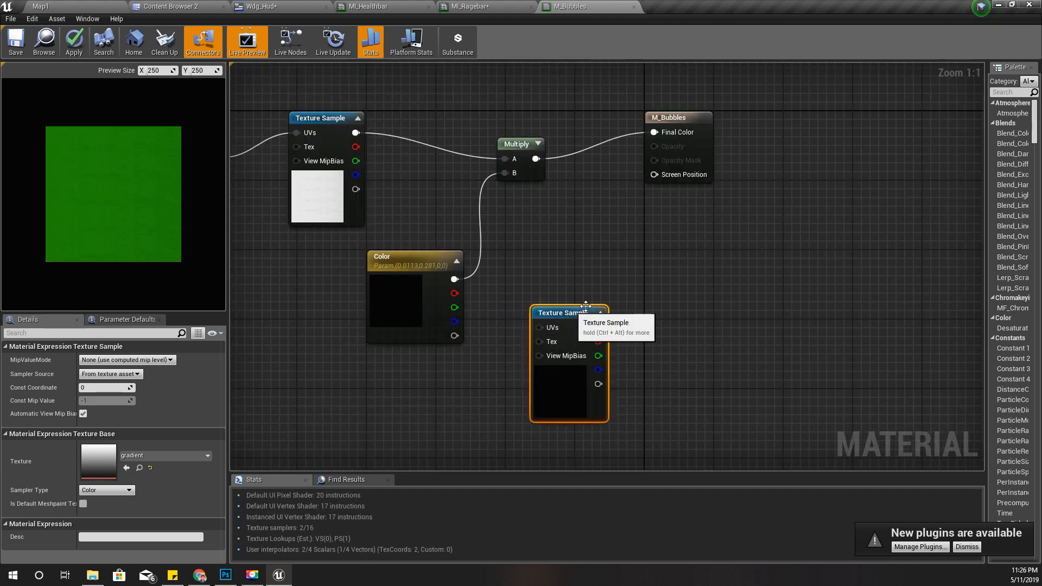
{"action": "right_click_drag", "start_coordinate": [661, 257], "coordinate": [561, 223]}
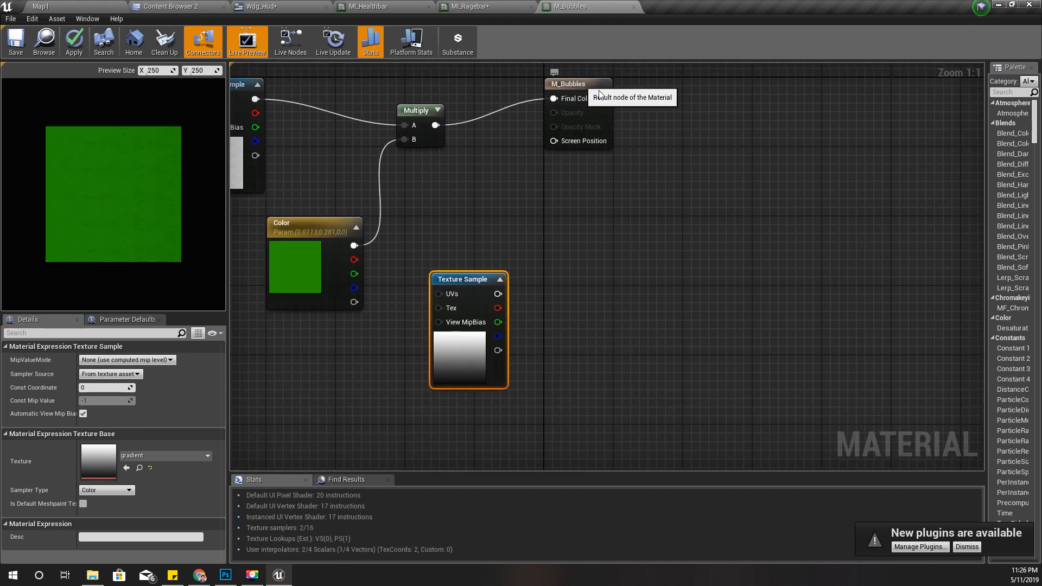
{"action": "left_click_drag", "start_coordinate": [595, 101], "coordinate": [648, 118]}
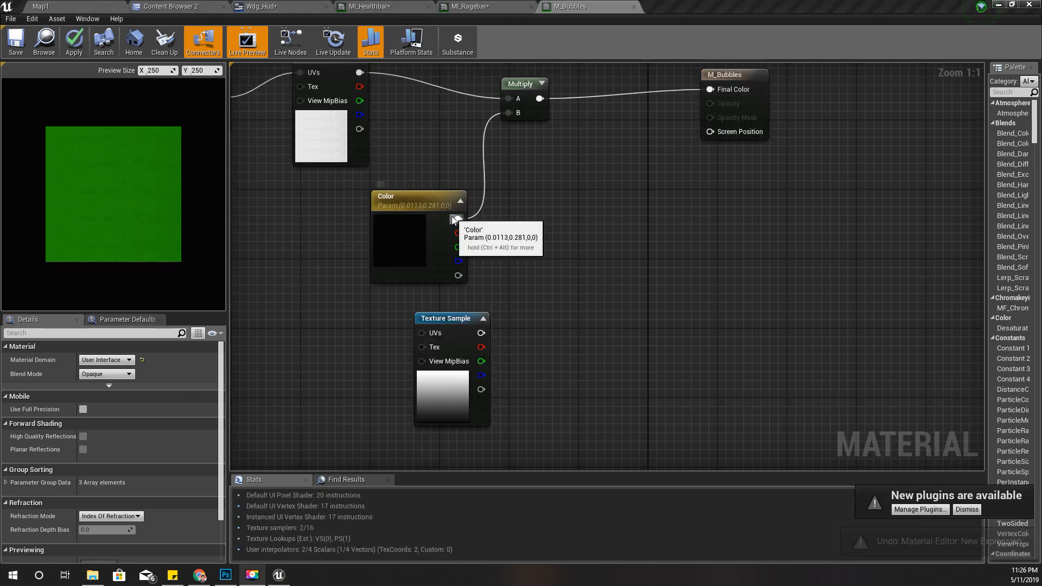
Multiply the Color parameter by the gradient sample, feed the result into input B of the existing Multiply node, and apply the material
{"action": "left_click_drag", "start_coordinate": [457, 219], "coordinate": [505, 225]}
{"action": "type", "text": "multiply"}
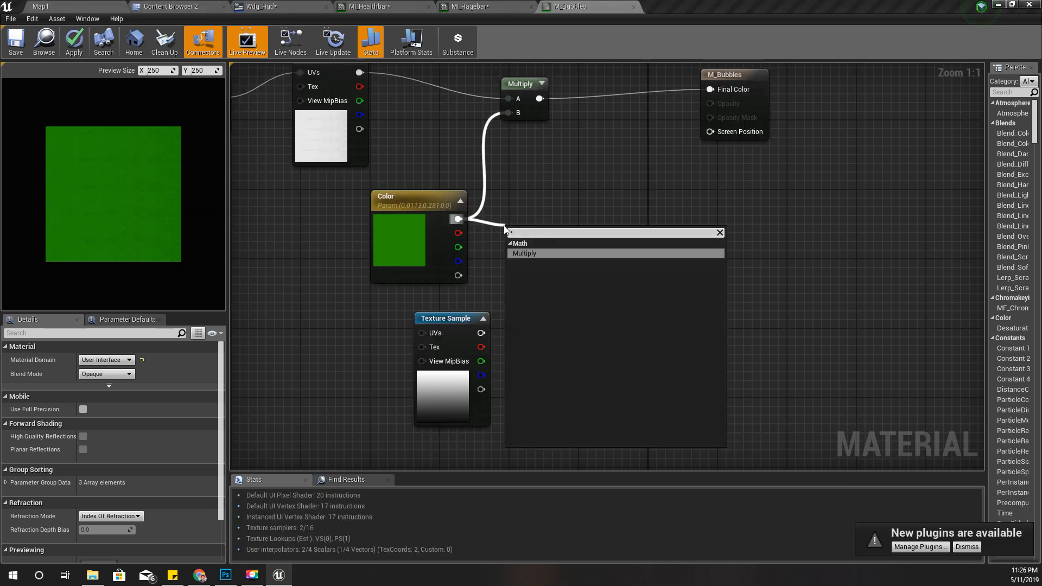
{"action": "key", "text": "Return"}
{"action": "left_click_drag", "start_coordinate": [481, 332], "coordinate": [511, 112]}
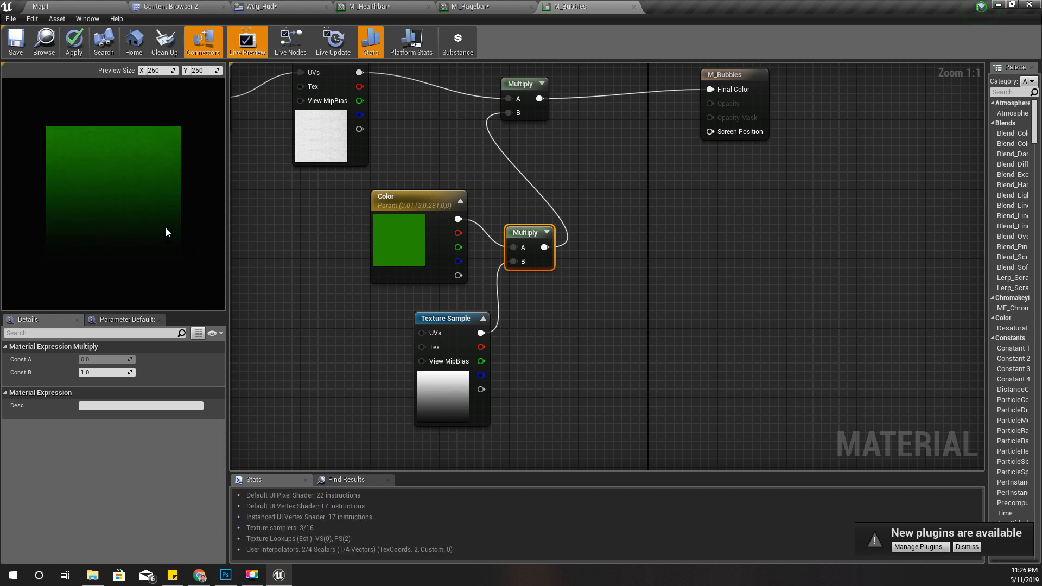
{"action": "left_click", "coordinate": [74, 42]}
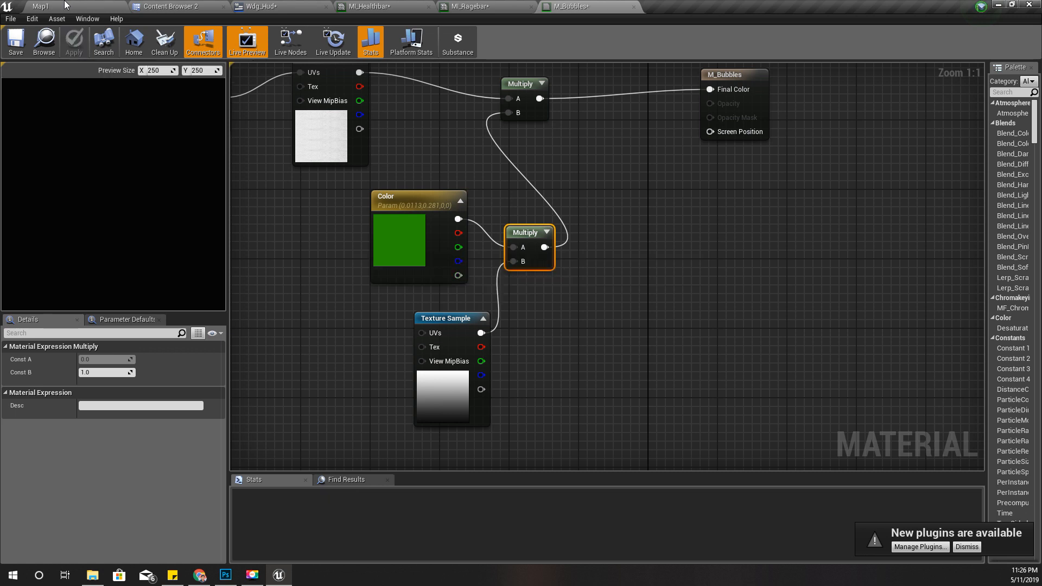
Compare how the gradient looks on the health and rage bars in Wdg_Hud with the M_Bubbles preview
{"action": "left_click", "coordinate": [265, 6]}
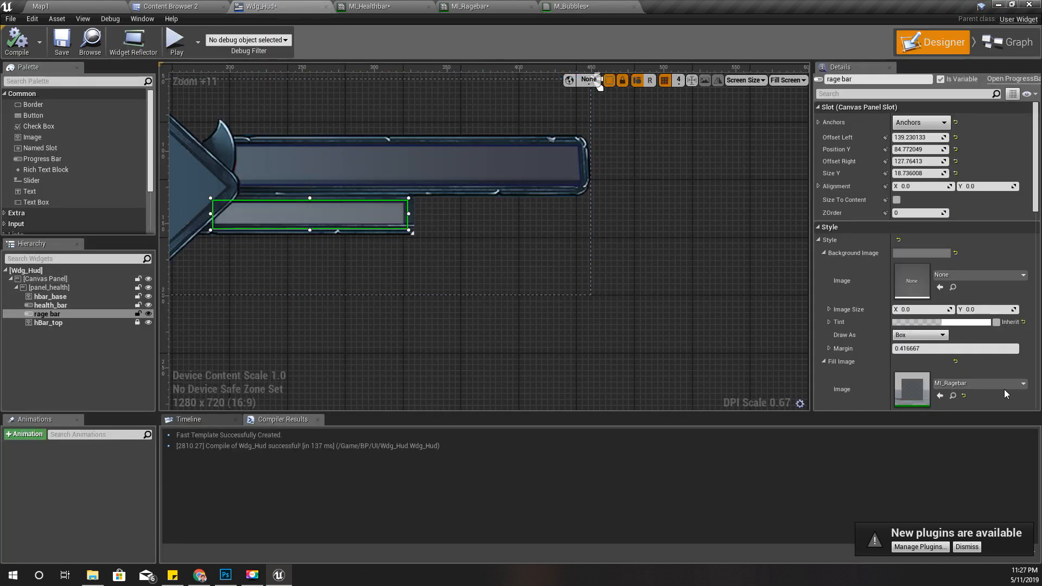
{"action": "scroll", "coordinate": [955, 348], "scroll_direction": "down", "scroll_amount": 3}
{"action": "left_click", "coordinate": [298, 172]}
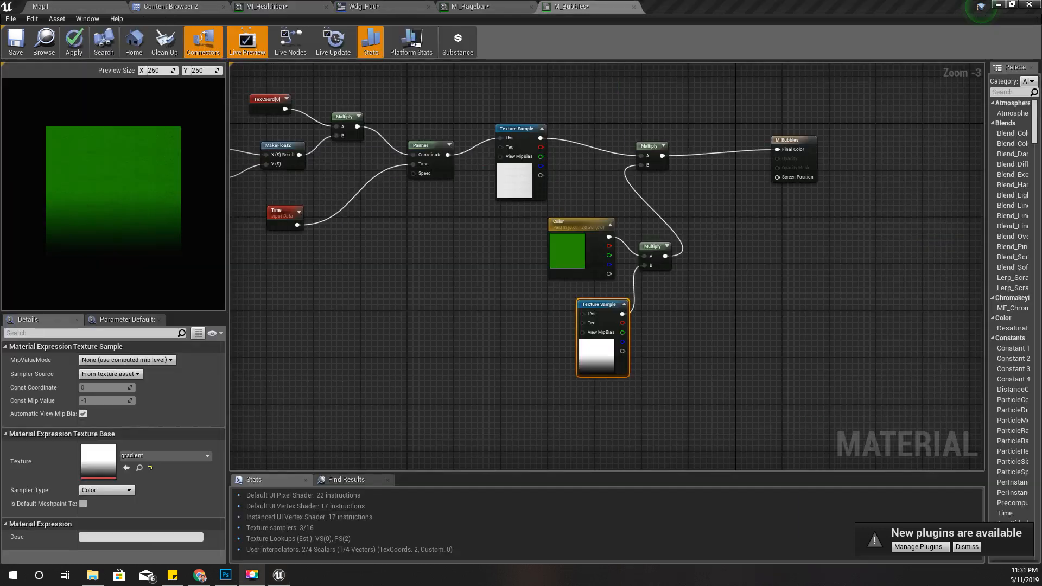
{"action": "right_click_drag", "start_coordinate": [356, 308], "coordinate": [396, 314]}
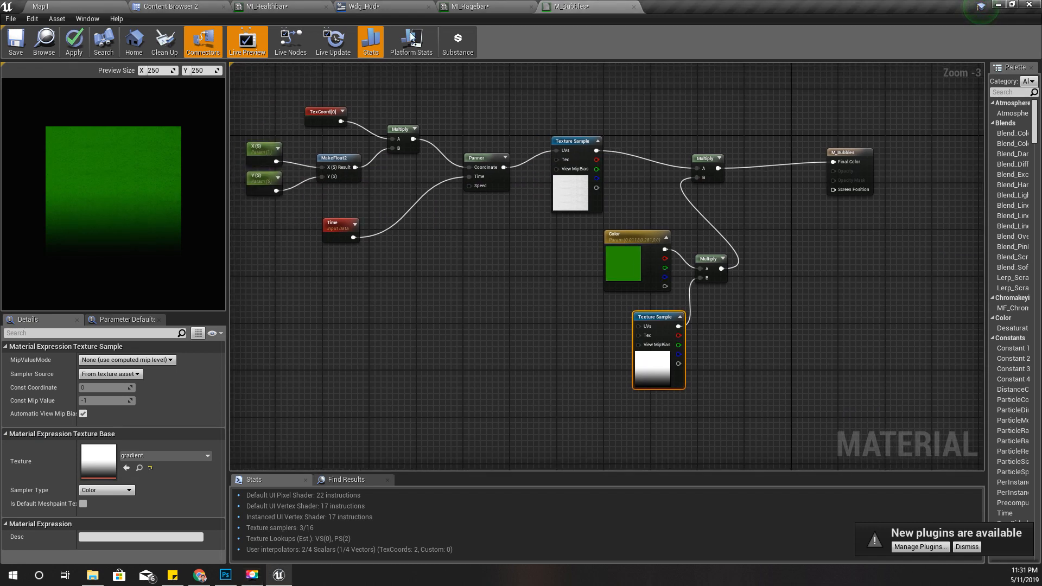
{"action": "left_click", "coordinate": [363, 6]}
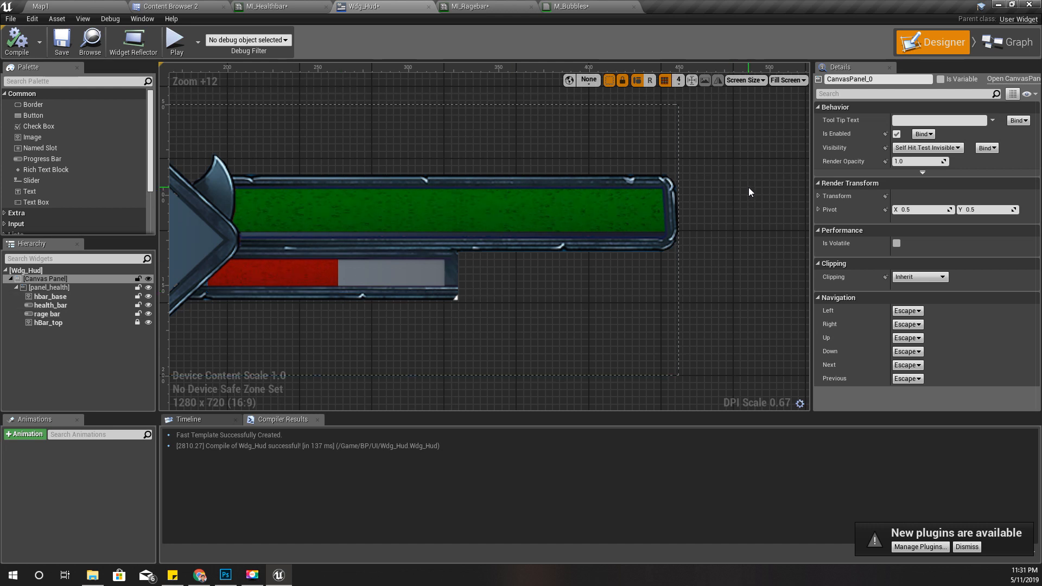
{"action": "left_click", "coordinate": [569, 6]}
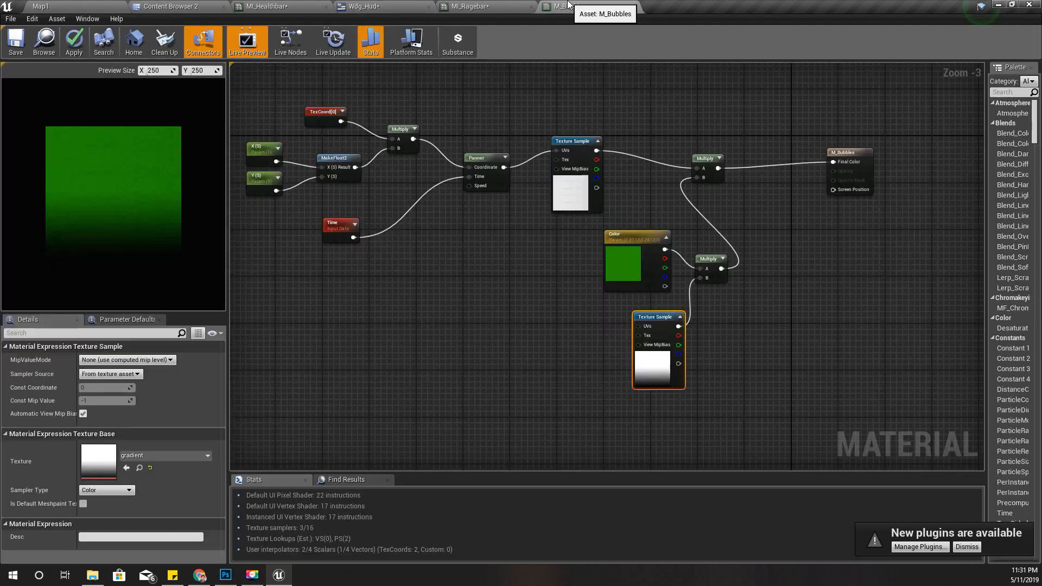
Connect the tiling Multiply output to the gradient Texture Sample's UVs in M_Bubbles, apply the material, and check the bars in Wdg_Hud
{"action": "right_click_drag", "start_coordinate": [580, 400], "coordinate": [526, 336]}
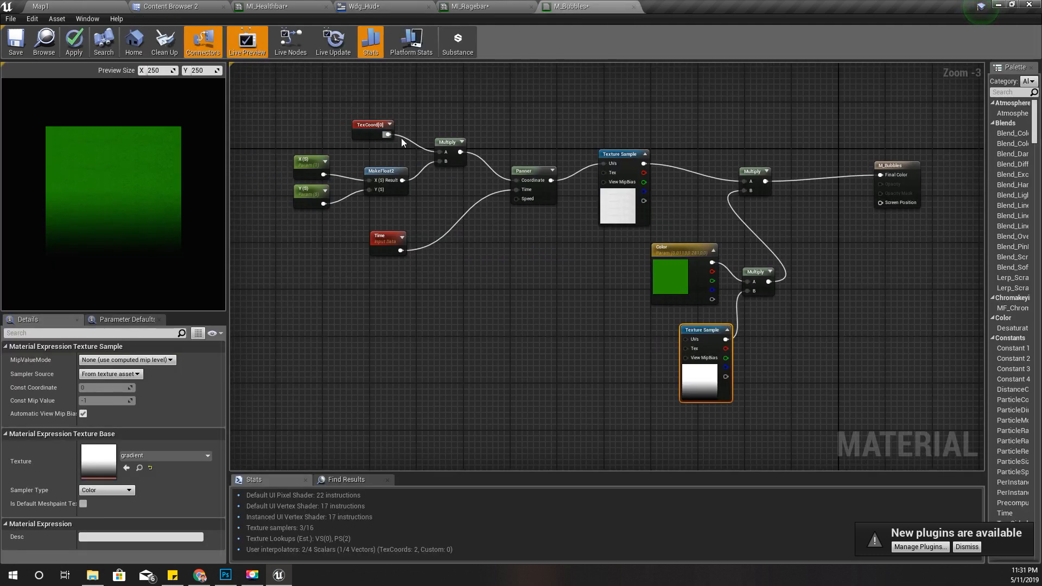
{"action": "left_click", "coordinate": [369, 124]}
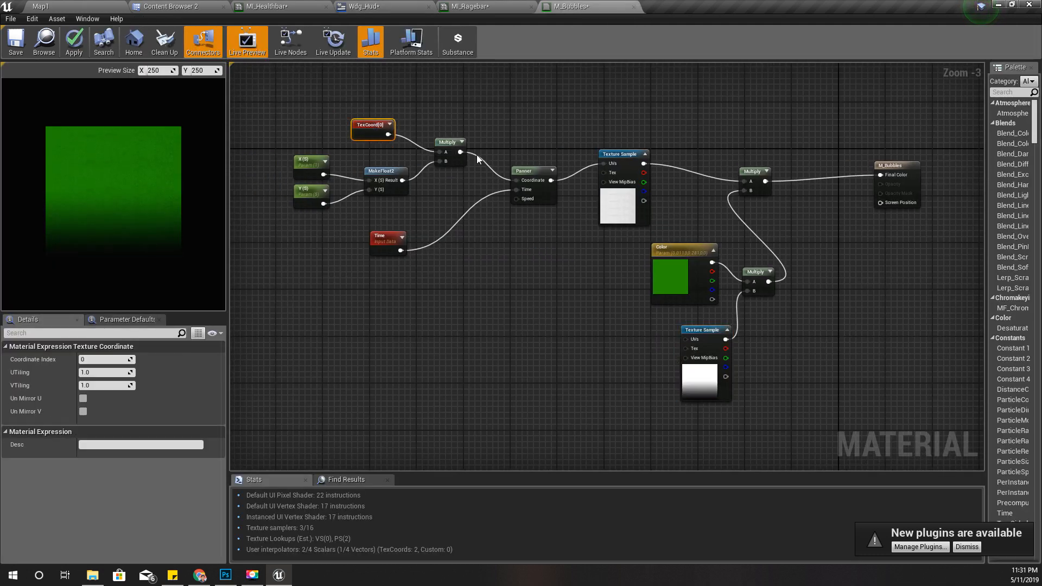
{"action": "left_click", "coordinate": [447, 143], "text": "ctrl"}
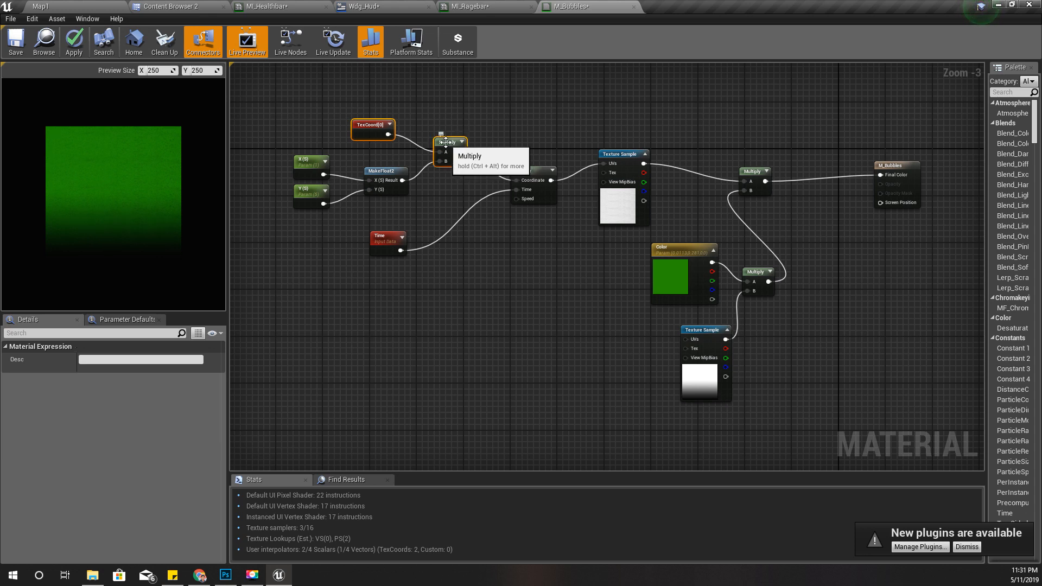
{"action": "left_click", "coordinate": [439, 190]}
{"action": "left_click_drag", "start_coordinate": [460, 152], "coordinate": [600, 359]}
{"action": "left_click", "coordinate": [431, 322]}
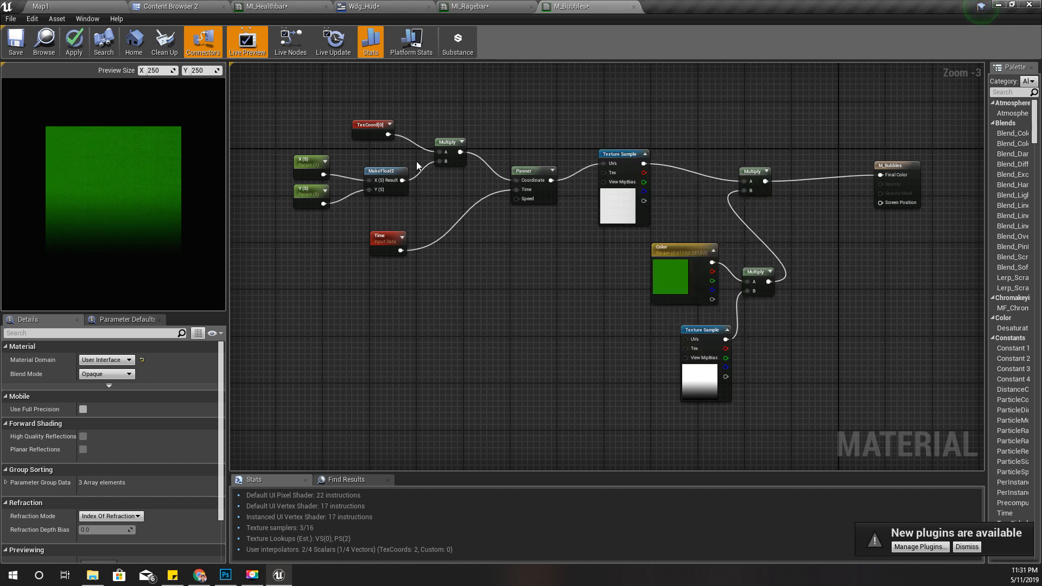
{"action": "left_click_drag", "start_coordinate": [460, 152], "coordinate": [695, 337]}
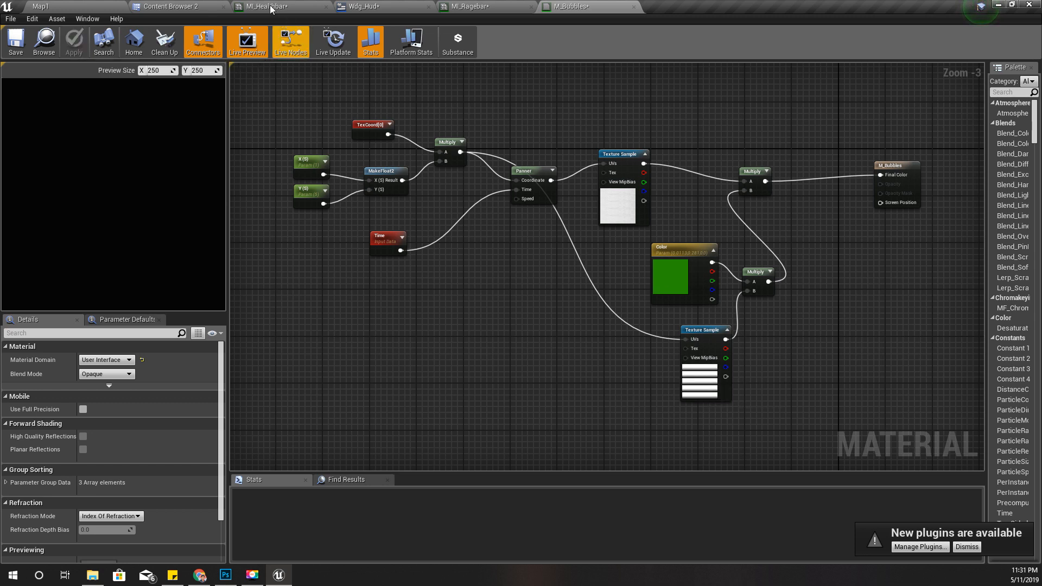
{"action": "left_click", "coordinate": [380, 5]}
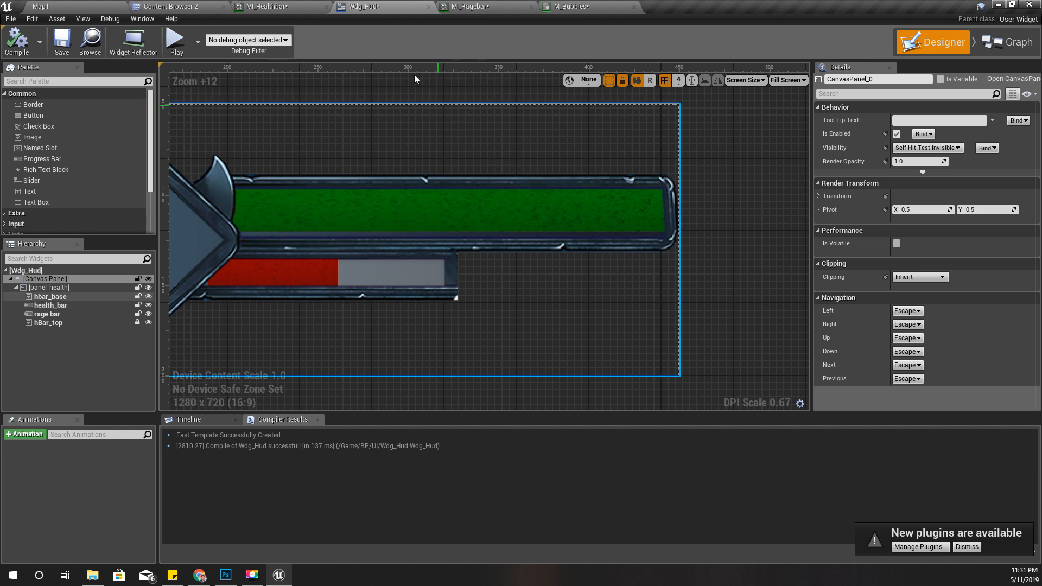
Duplicate the tiling group of TexCoord, X and Y parameters, MakeFloat2 and Multiply nodes in the M_Bubbles graph
{"action": "left_click", "coordinate": [572, 6]}
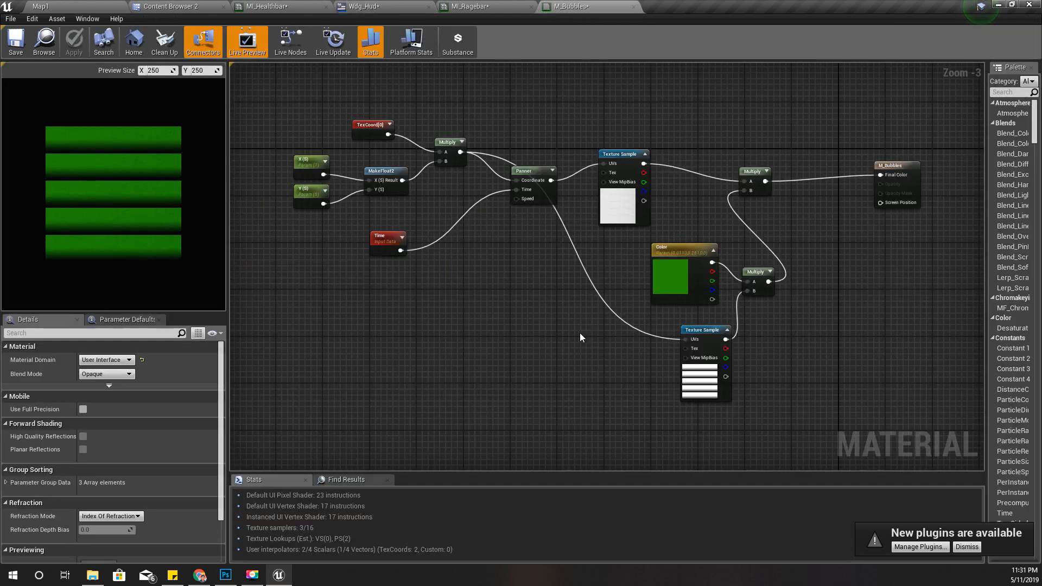
{"action": "left_click_drag", "start_coordinate": [294, 103], "coordinate": [453, 202]}
{"action": "key", "text": "ctrl+c"}
{"action": "key", "text": "ctrl+v"}
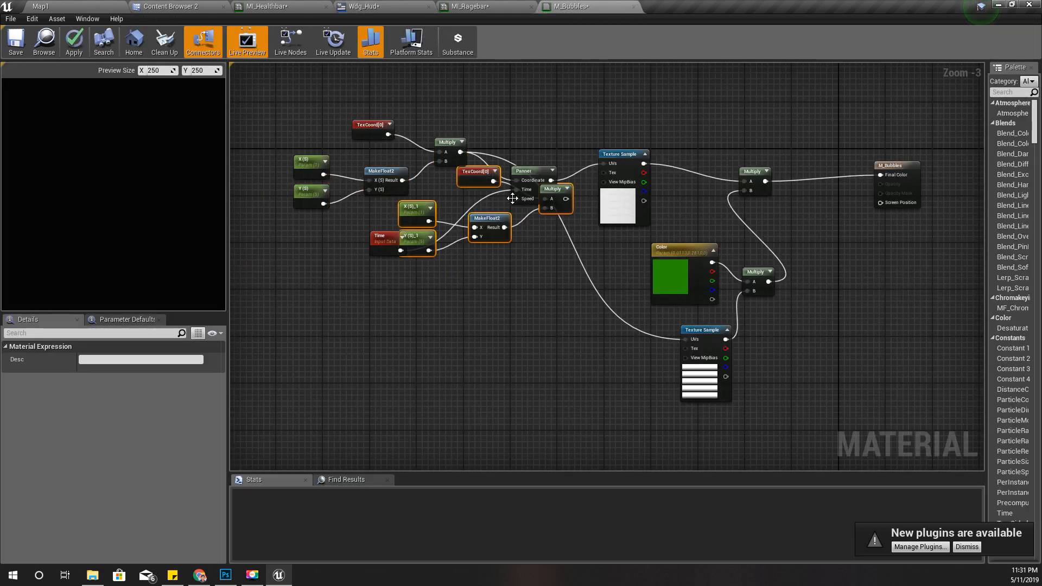
Place the duplicated tiling group below the Time node, connect its Multiply output to the gradient Texture Sample's UVs, and apply the material
{"action": "left_click_drag", "start_coordinate": [539, 195], "coordinate": [539, 358]}
{"action": "scroll", "coordinate": [528, 401], "scroll_direction": "up", "scroll_amount": 3}
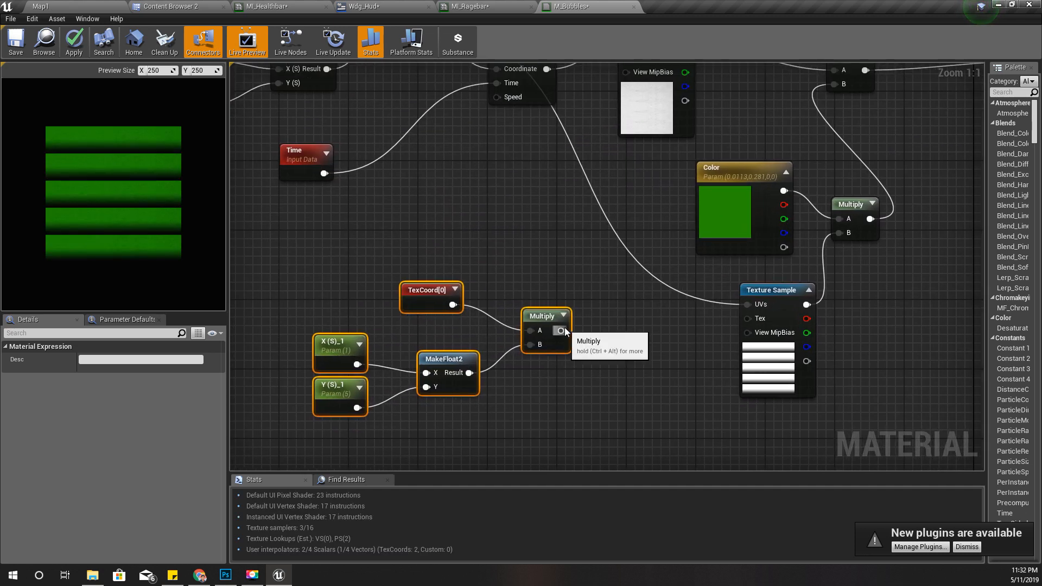
{"action": "left_click_drag", "start_coordinate": [561, 331], "coordinate": [753, 305]}
{"action": "right_click_drag", "start_coordinate": [564, 390], "coordinate": [616, 384]}
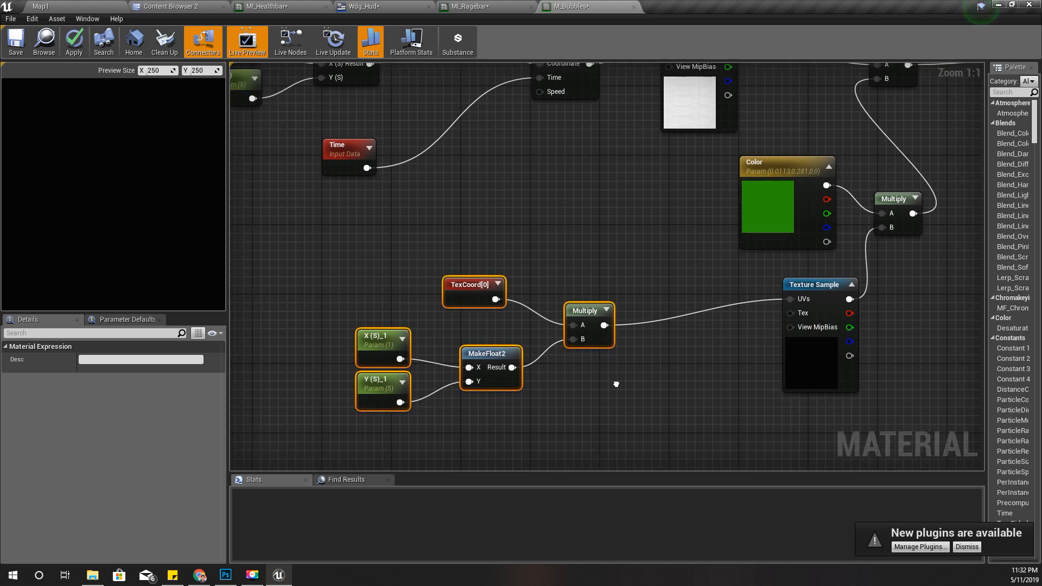
{"action": "left_click", "coordinate": [74, 42]}
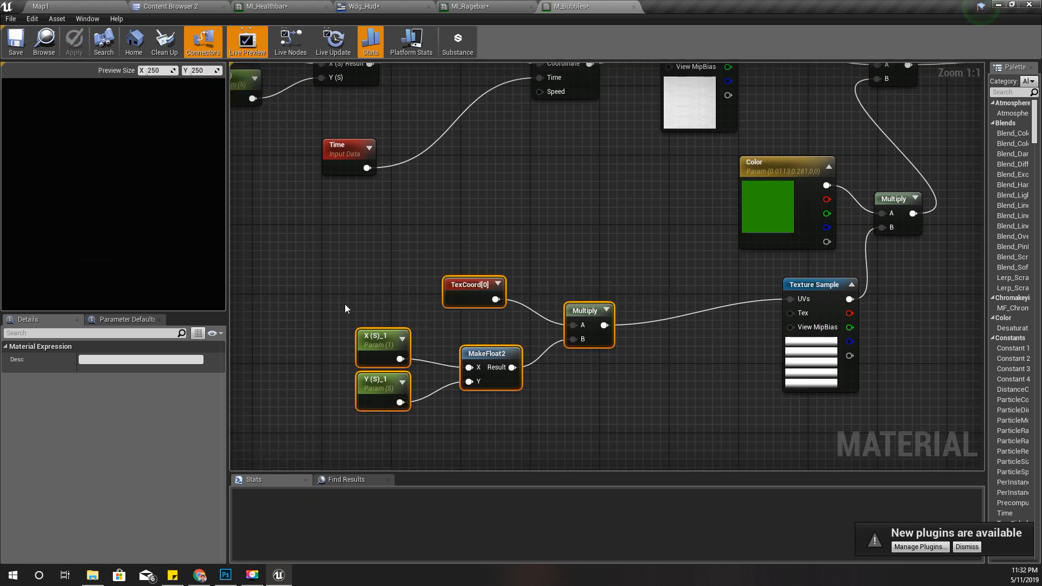
{"action": "left_click_drag", "start_coordinate": [330, 299], "coordinate": [375, 341]}
{"action": "key", "text": "Delete"}
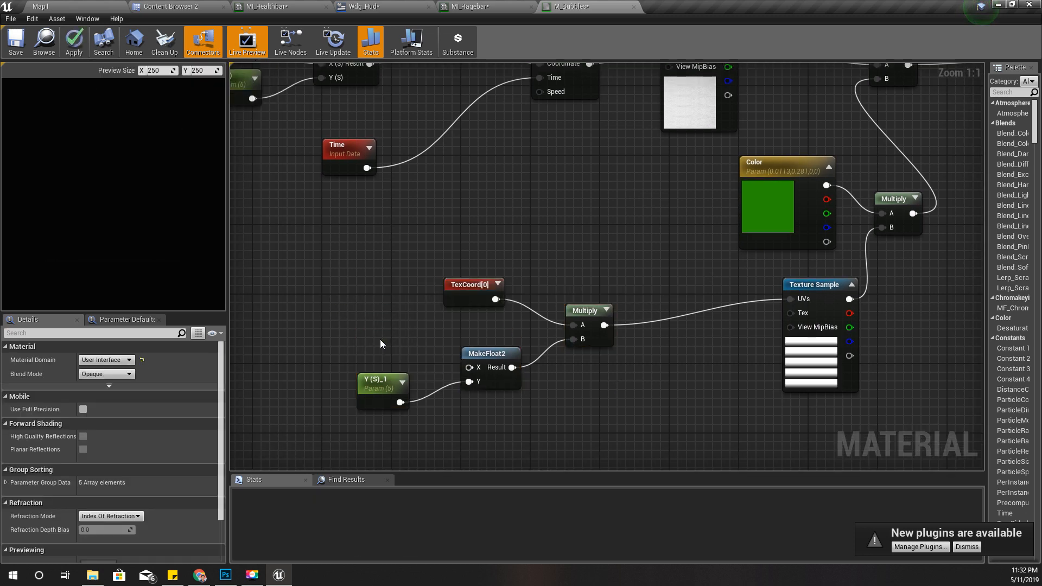
{"action": "key", "text": "ctrl+z"}
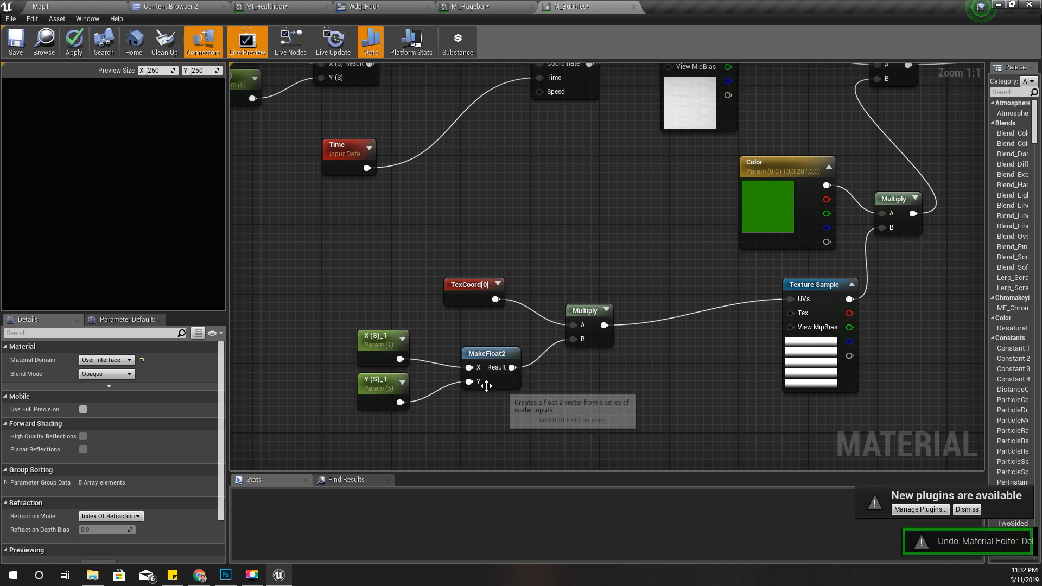
Set the default value of the Y (S)_1 parameter to 1 and apply the M_Bubbles material
{"action": "right_click_drag", "start_coordinate": [491, 421], "coordinate": [500, 400]}
{"action": "left_click_drag", "start_coordinate": [296, 325], "coordinate": [374, 413]}
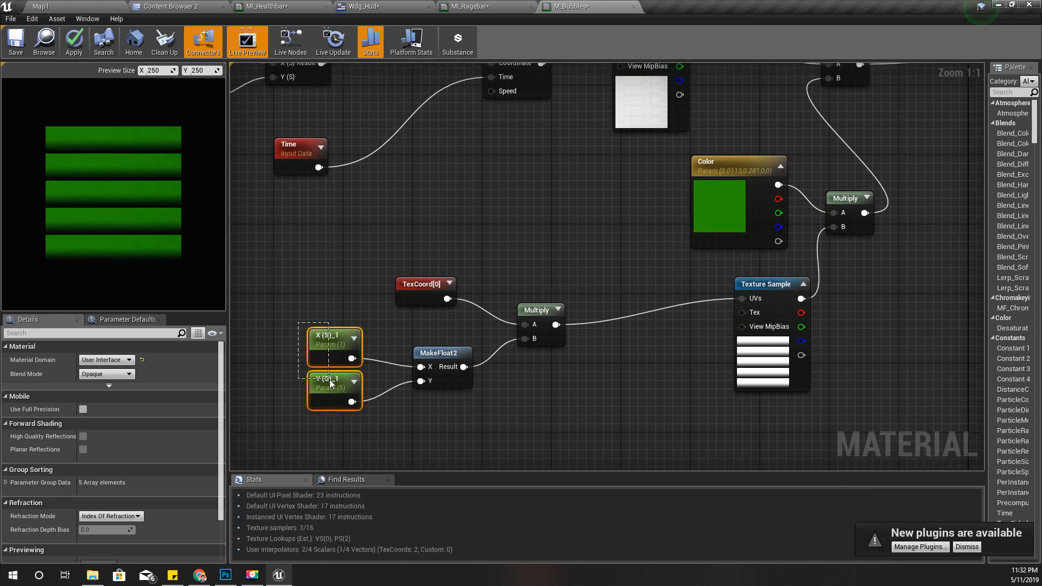
{"action": "left_click", "coordinate": [332, 379]}
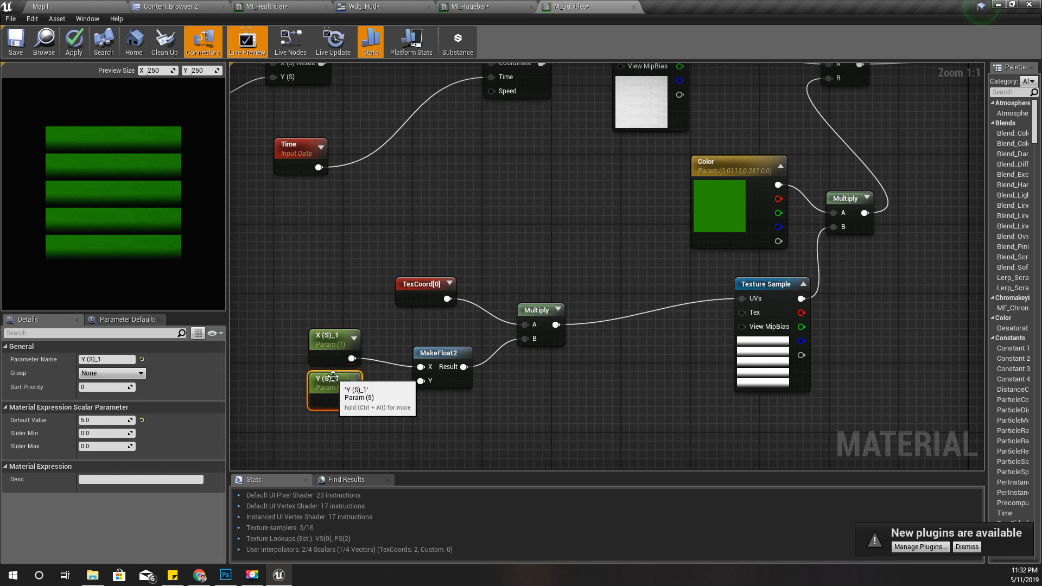
{"action": "left_click", "coordinate": [105, 421]}
{"action": "type", "text": "1"}
{"action": "key", "text": "Return"}
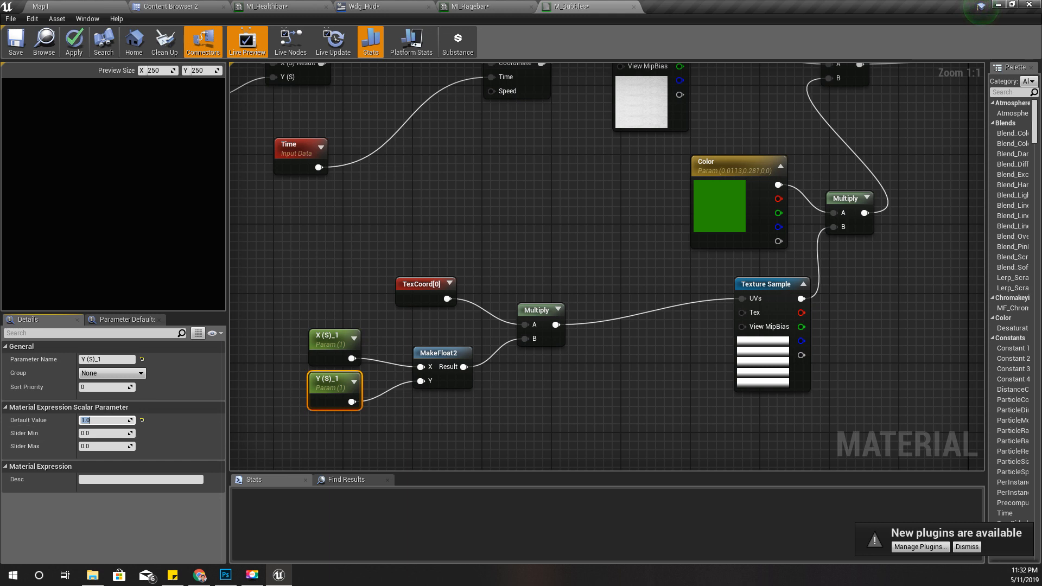
{"action": "left_click", "coordinate": [76, 44]}
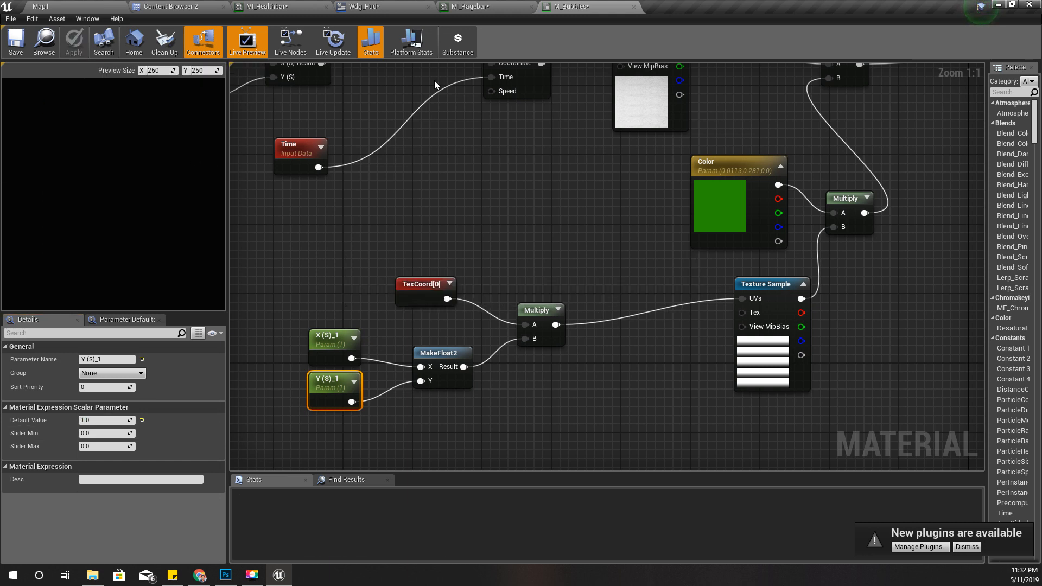
Check the health and rage bars in Wdg_Hud and examine the scalar parameters of MI_Ragebar
{"action": "left_click", "coordinate": [378, 5]}
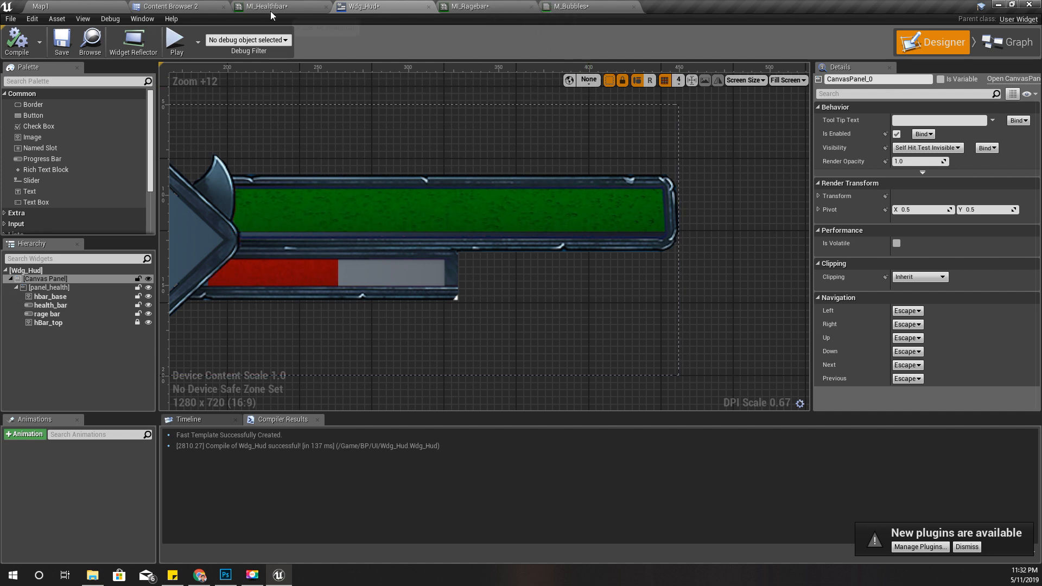
{"action": "left_click", "coordinate": [571, 6]}
{"action": "left_click", "coordinate": [470, 6]}
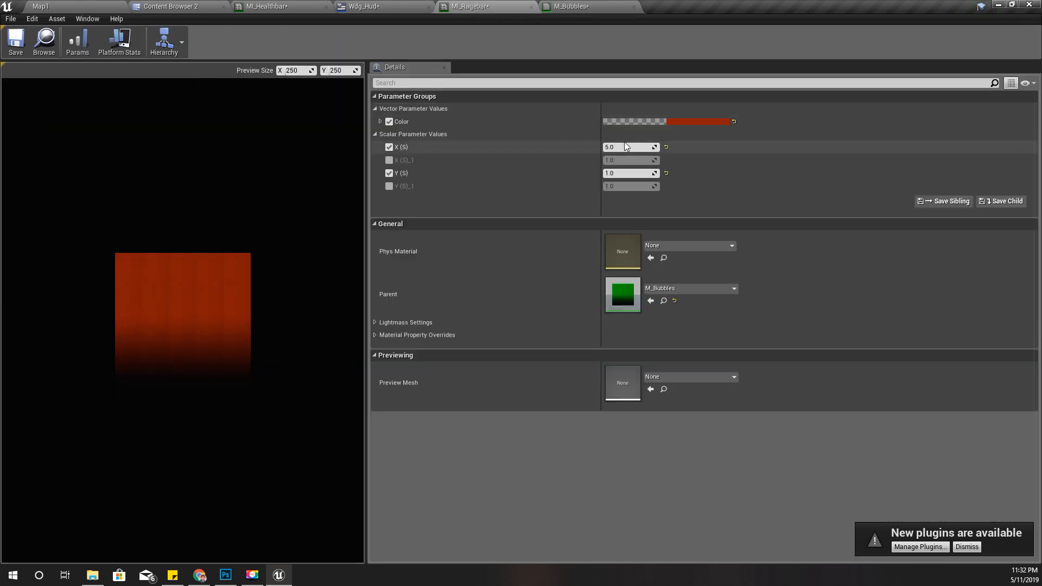
{"action": "left_click", "coordinate": [380, 6]}
Override Y (S)_1 in MI_Healthbar with a value of 5 and check the health bar's gradient in Wdg_Hud
{"action": "left_click_drag", "start_coordinate": [282, 6], "coordinate": [584, 5]}
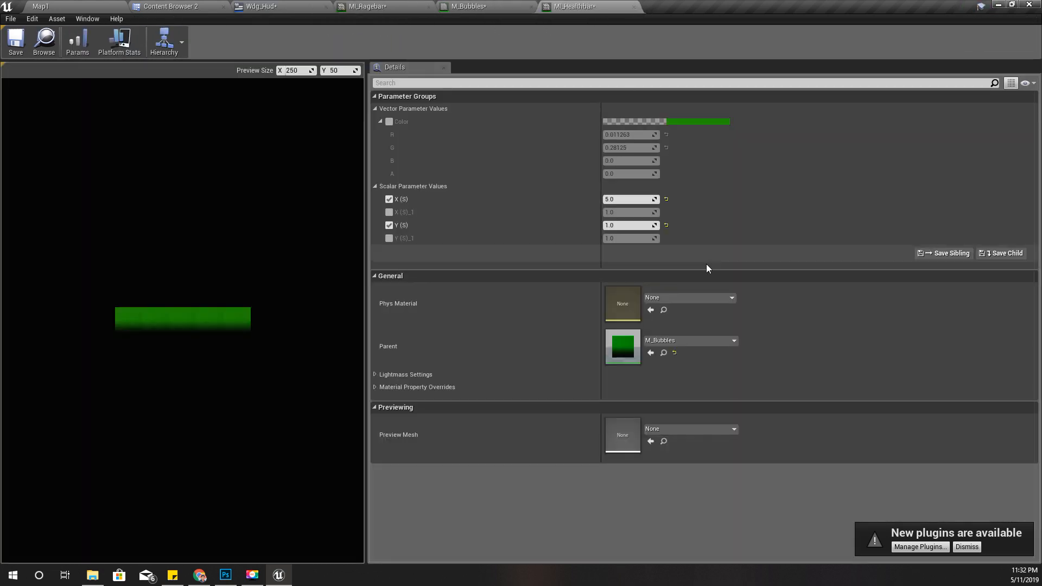
{"action": "left_click", "coordinate": [388, 239]}
{"action": "left_click", "coordinate": [633, 239]}
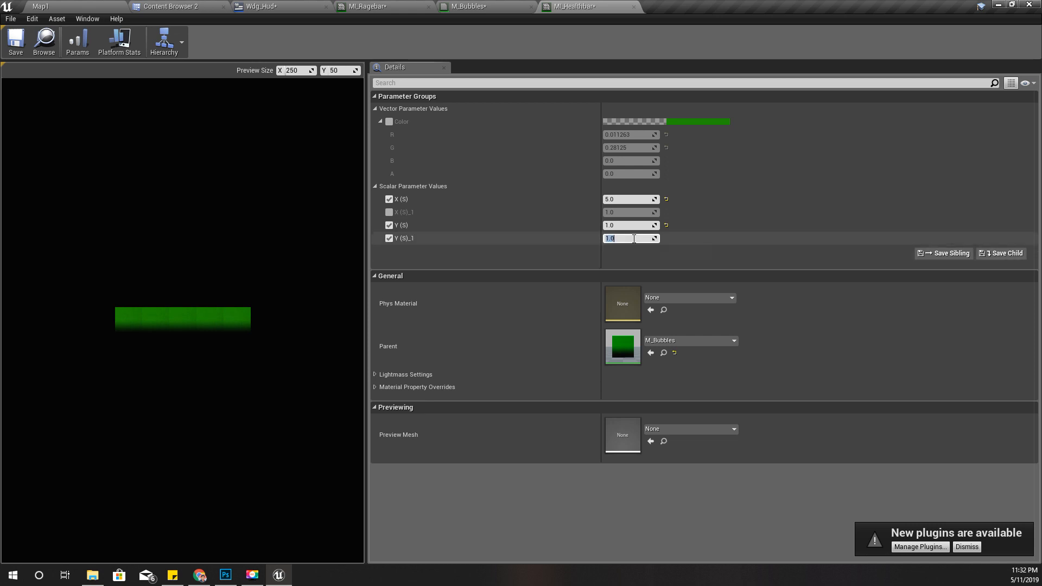
{"action": "type", "text": "5"}
{"action": "key", "text": "Return"}
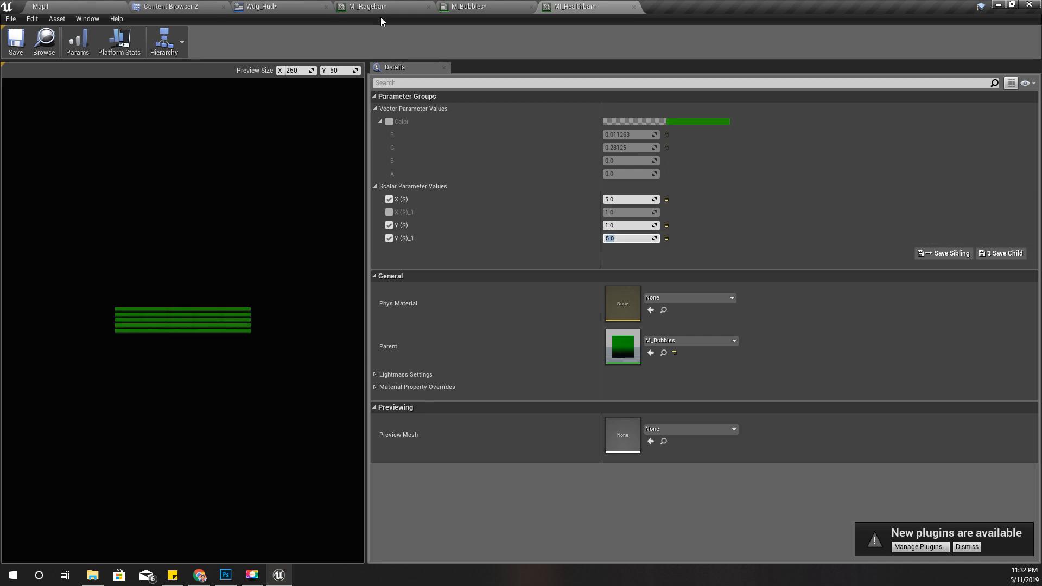
{"action": "left_click", "coordinate": [318, 4]}
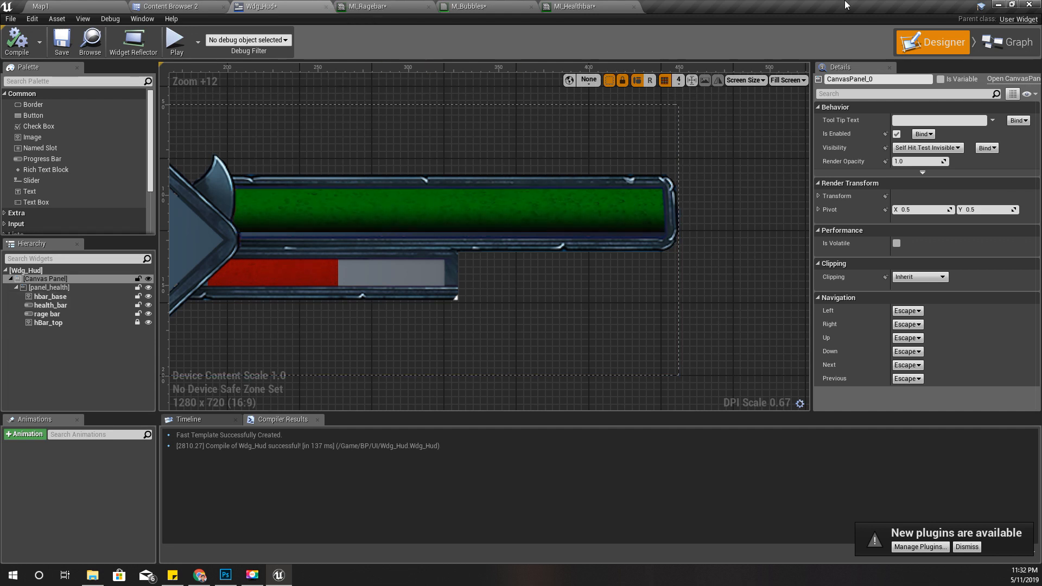
Override the Y (S)_1 parameter in MI_Ragebar with a value of 5
{"action": "left_click", "coordinate": [579, 6]}
{"action": "left_click", "coordinate": [376, 6]}
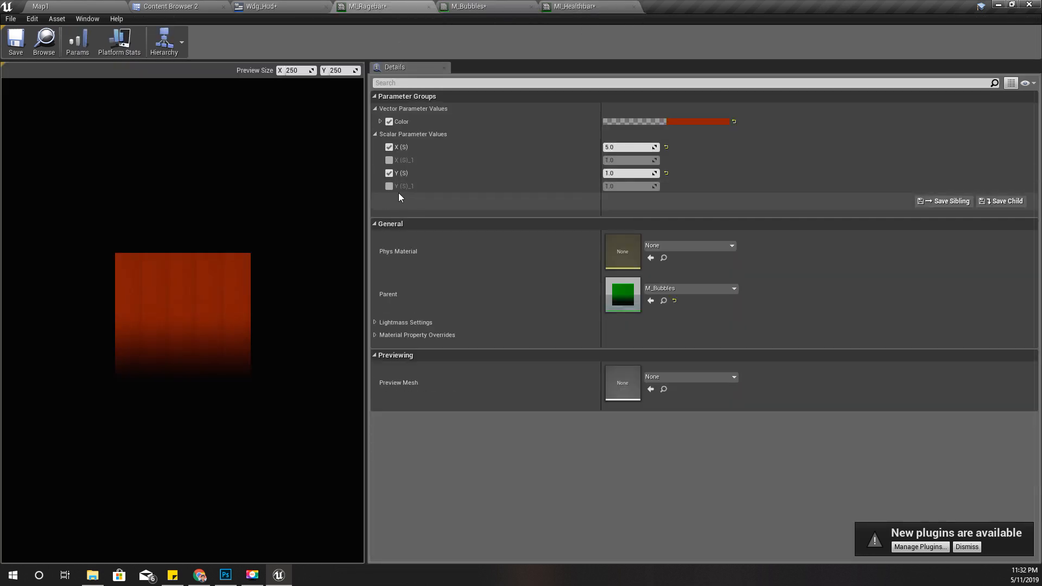
{"action": "left_click", "coordinate": [634, 186]}
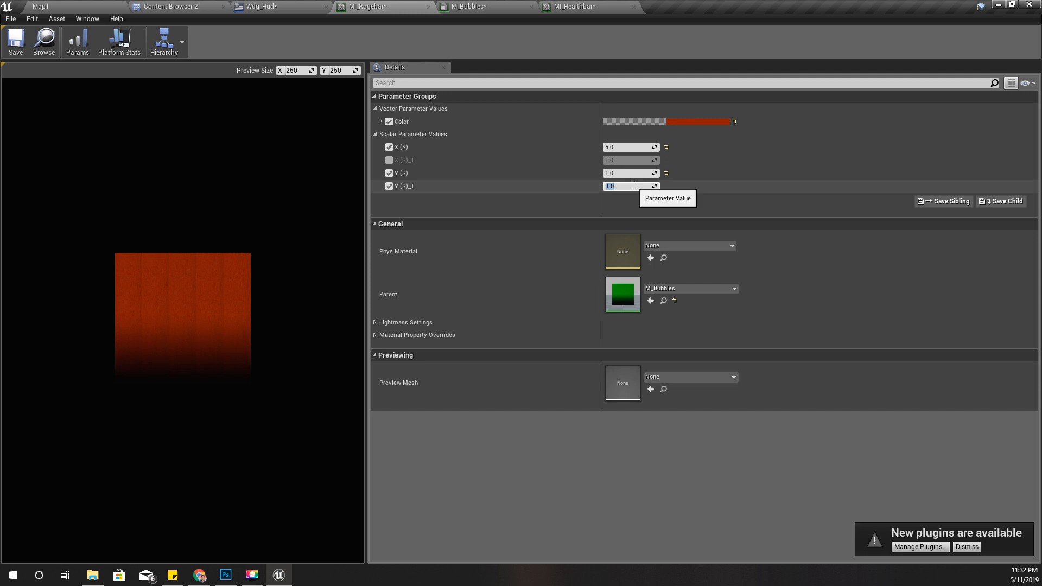
{"action": "type", "text": "5"}
{"action": "key", "text": "Return"}
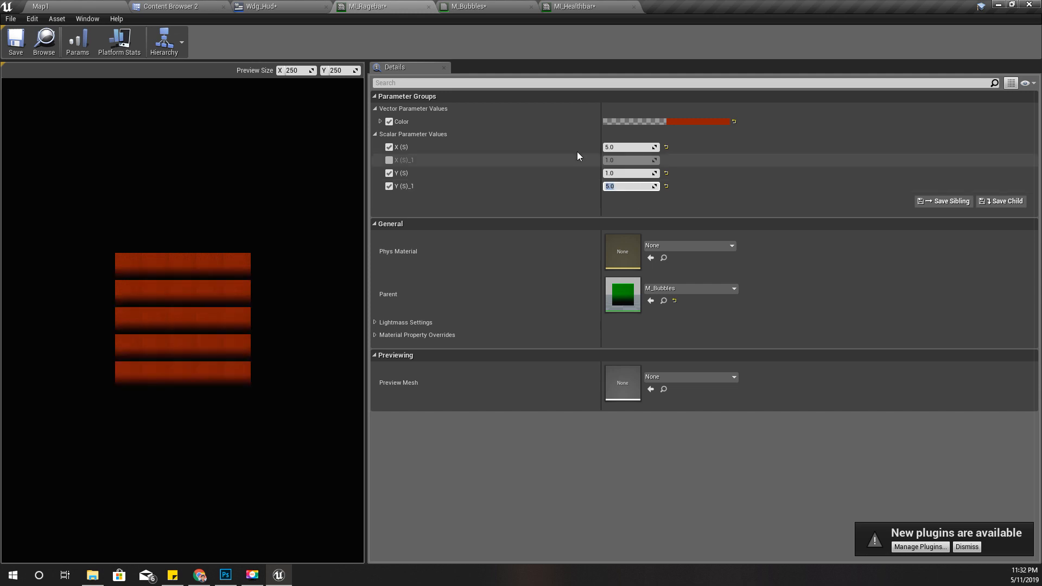
Set MI_Ragebar's Color to a bright red of R 1.0, G 0.020309, B 0.010362 and check the rage bar in Wdg_Hud
{"action": "left_click", "coordinate": [259, 6]}
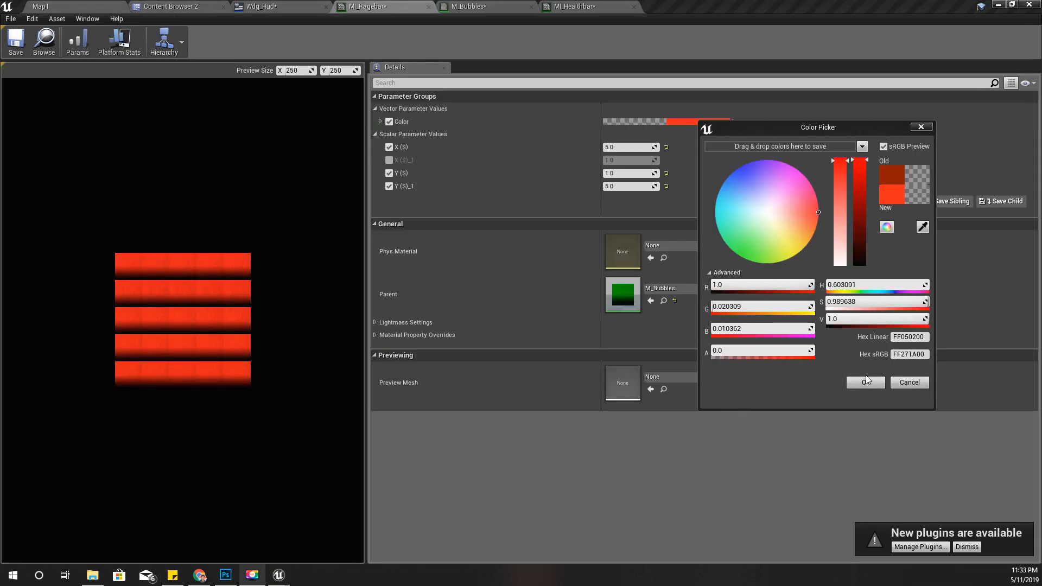
{"action": "left_click", "coordinate": [865, 383]}
{"action": "left_click", "coordinate": [266, 7]}
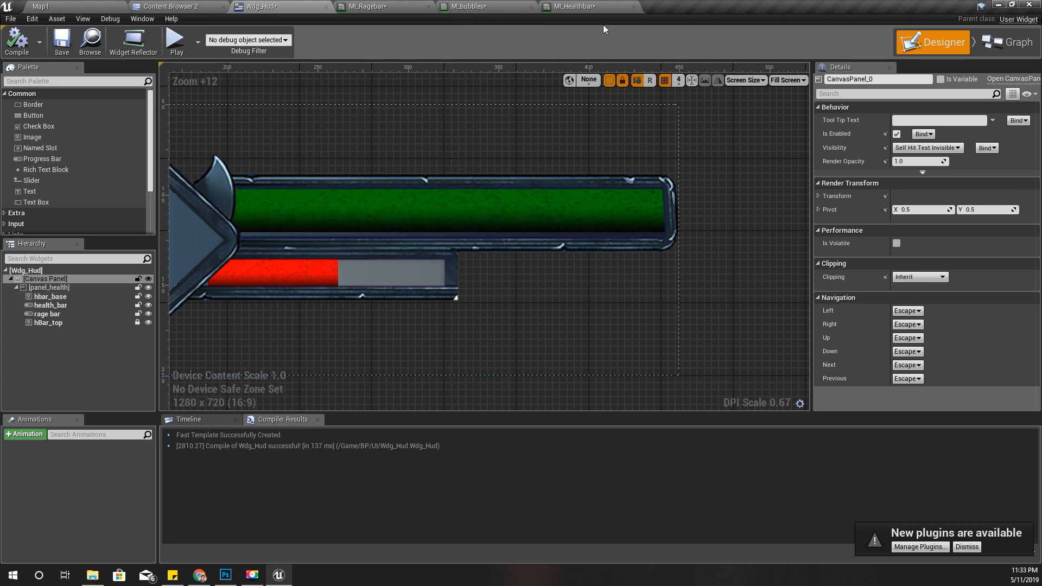
Override MI_Healthbar's Color with a brighter green of about R 0.028, G 0.69, B 0
{"action": "left_click", "coordinate": [571, 7]}
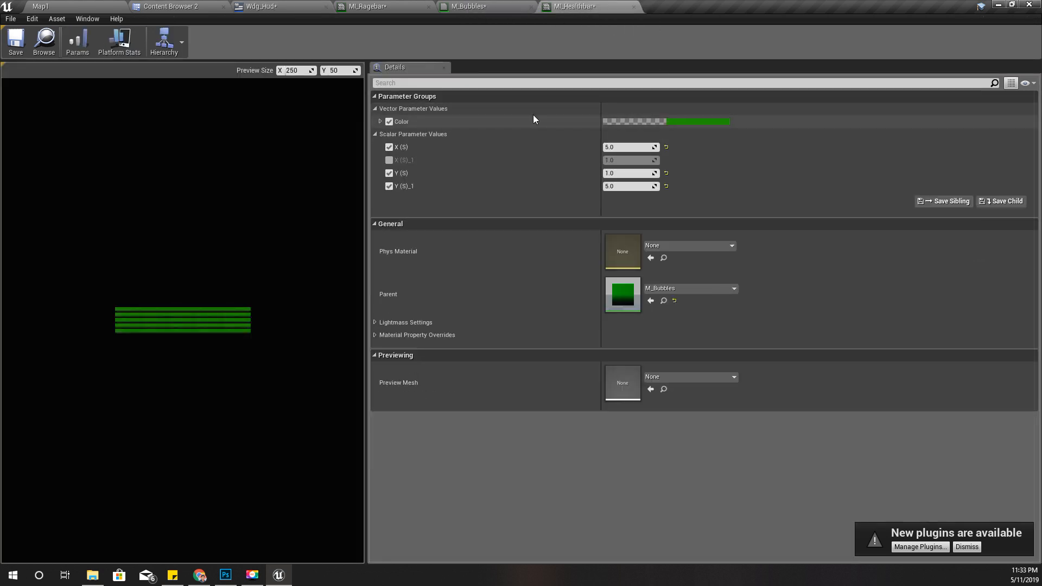
{"action": "left_click", "coordinate": [691, 121]}
{"action": "left_click", "coordinate": [845, 205]}
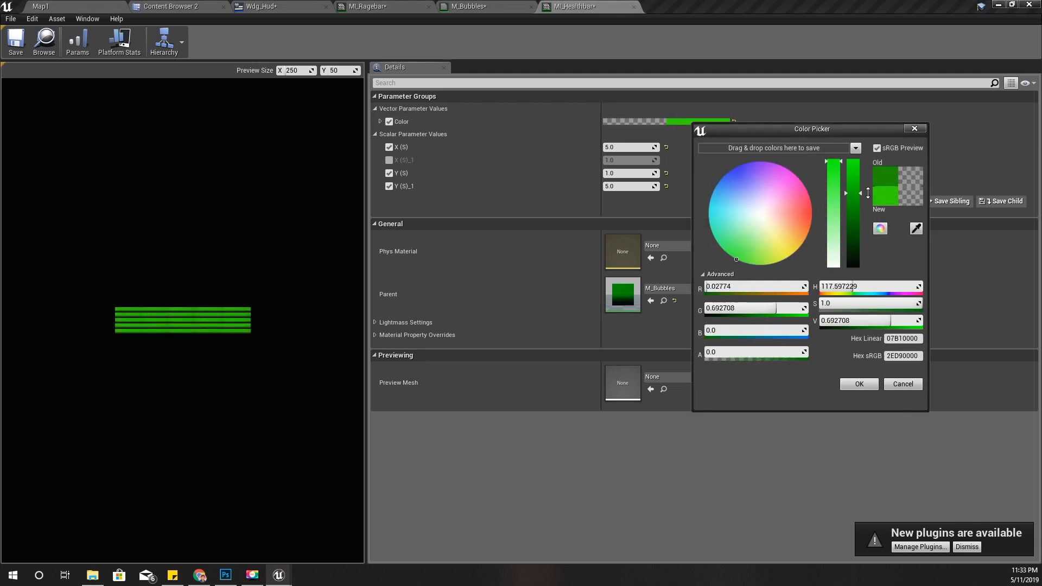
{"action": "left_click", "coordinate": [864, 387]}
Check the recoloured bars in Wdg_Hud and in a full-screen play session, and end the session
{"action": "left_click", "coordinate": [261, 6]}
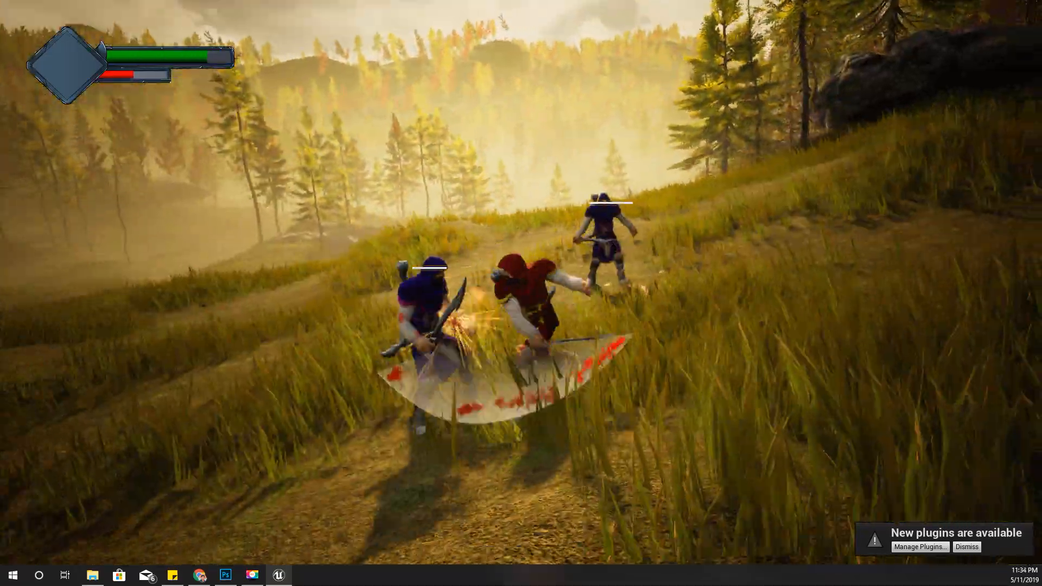
{"action": "key", "text": "Escape"}
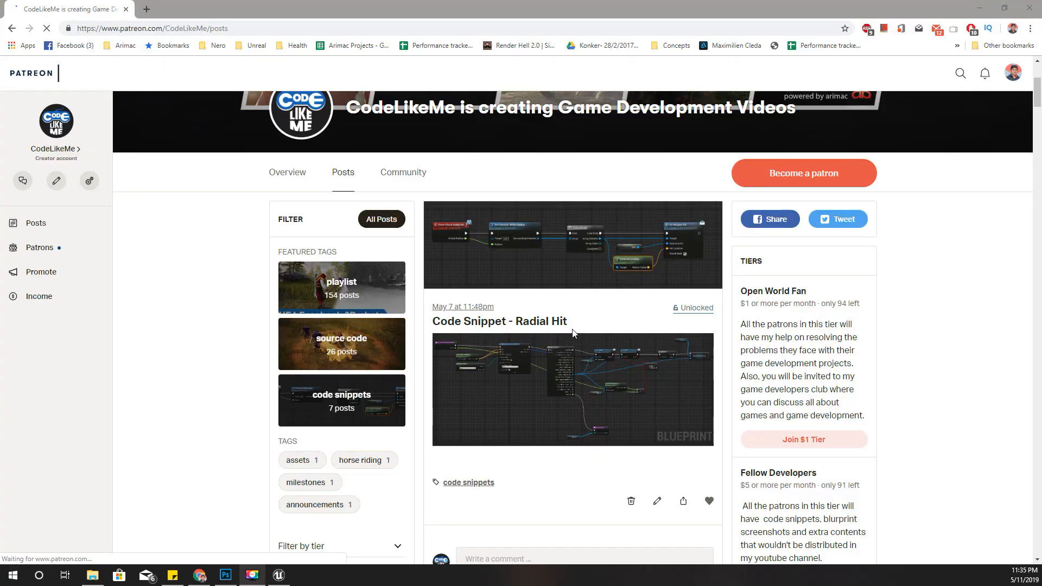
Look through the posts on the CodeLikeMe Patreon page in the browser, including the code snippets and source code
{"action": "scroll", "coordinate": [582, 334], "scroll_direction": "down", "scroll_amount": 2}
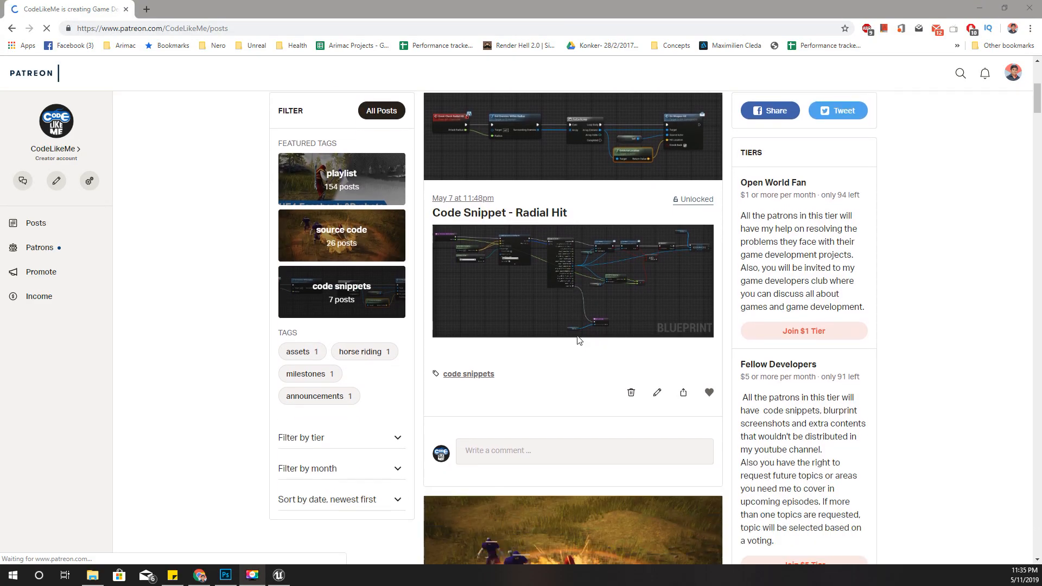
{"action": "scroll", "coordinate": [583, 331], "scroll_direction": "up", "scroll_amount": 3}
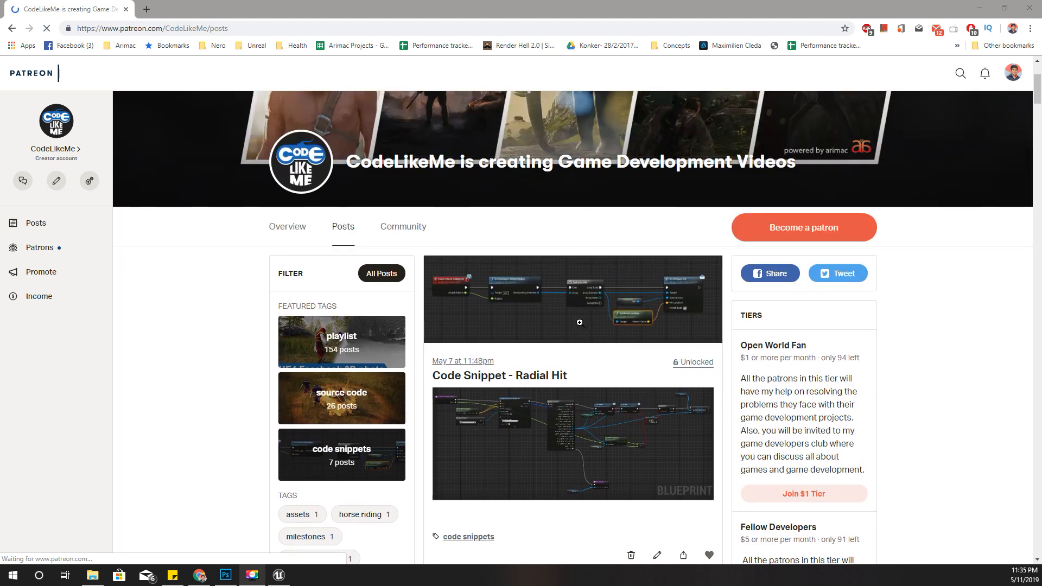
{"action": "scroll", "coordinate": [579, 322], "scroll_direction": "down", "scroll_amount": 15}
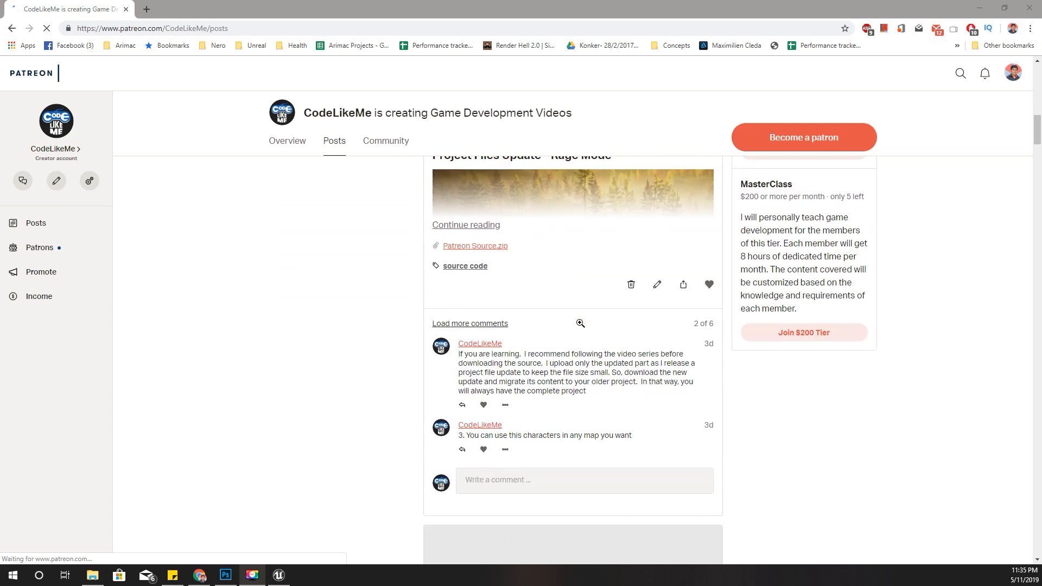
{"action": "scroll", "coordinate": [580, 323], "scroll_direction": "down", "scroll_amount": 4}
{"action": "scroll", "coordinate": [576, 327], "scroll_direction": "up", "scroll_amount": 15}
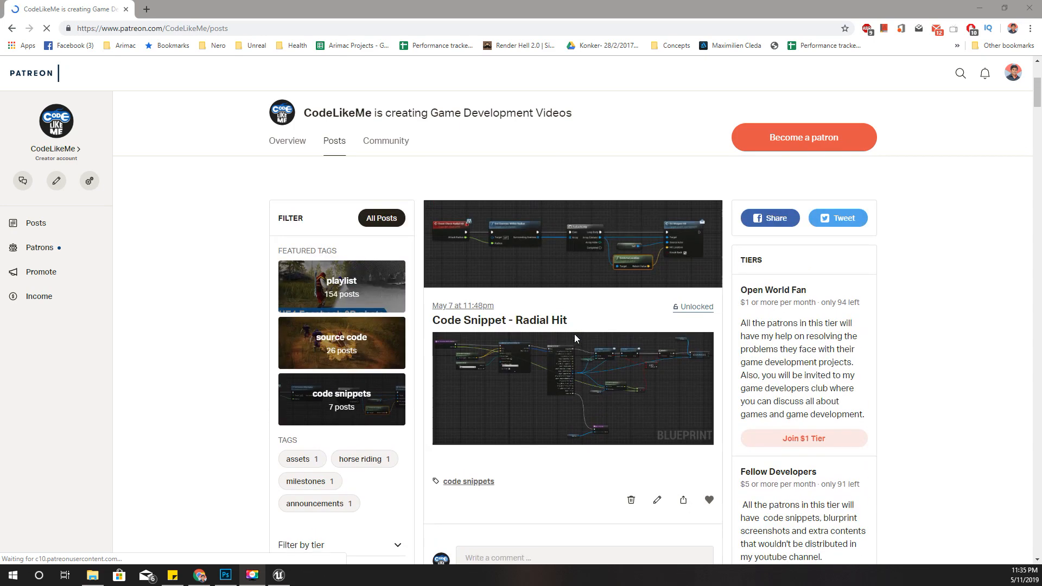
{"action": "scroll", "coordinate": [525, 319], "scroll_direction": "down", "scroll_amount": 1}
{"action": "scroll", "coordinate": [561, 331], "scroll_direction": "up", "scroll_amount": 3}
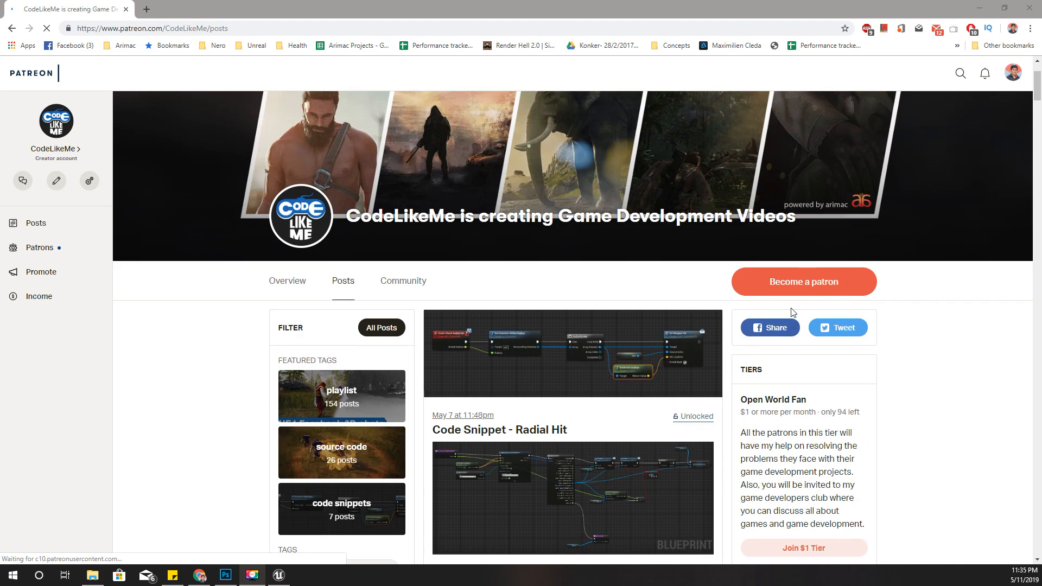
Open the page for becoming a CodeLikeMe patron and review the membership tiers
{"action": "left_click", "coordinate": [793, 291]}
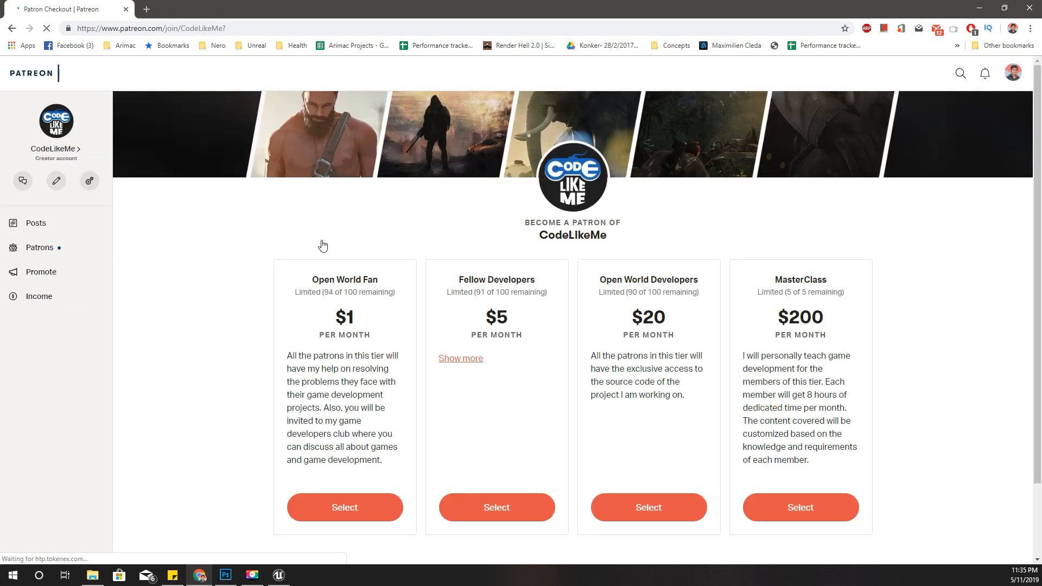
{"action": "scroll", "coordinate": [246, 275], "scroll_direction": "down", "scroll_amount": 1}
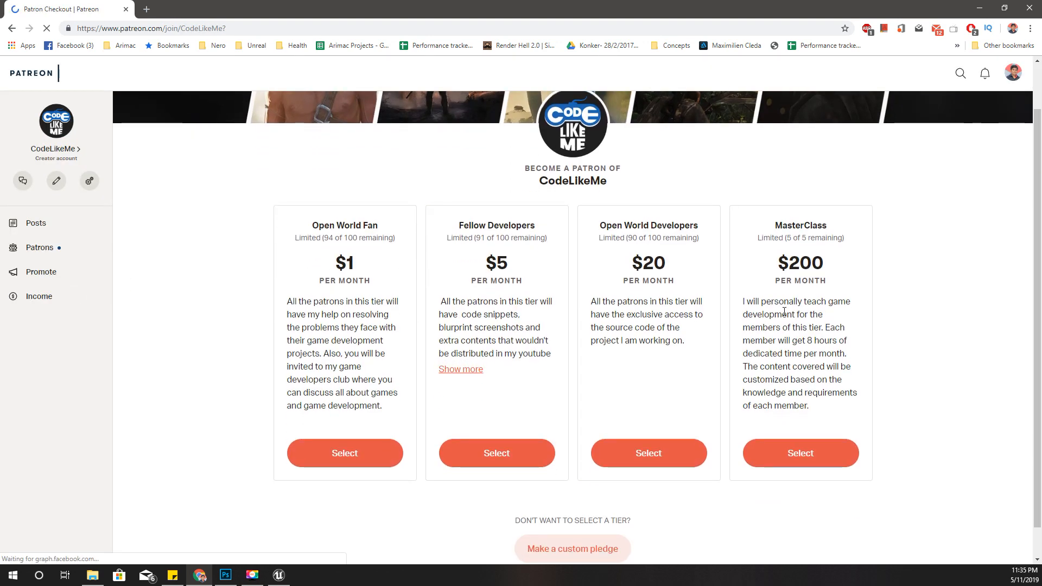
{"action": "scroll", "coordinate": [946, 284], "scroll_direction": "up", "scroll_amount": 1}
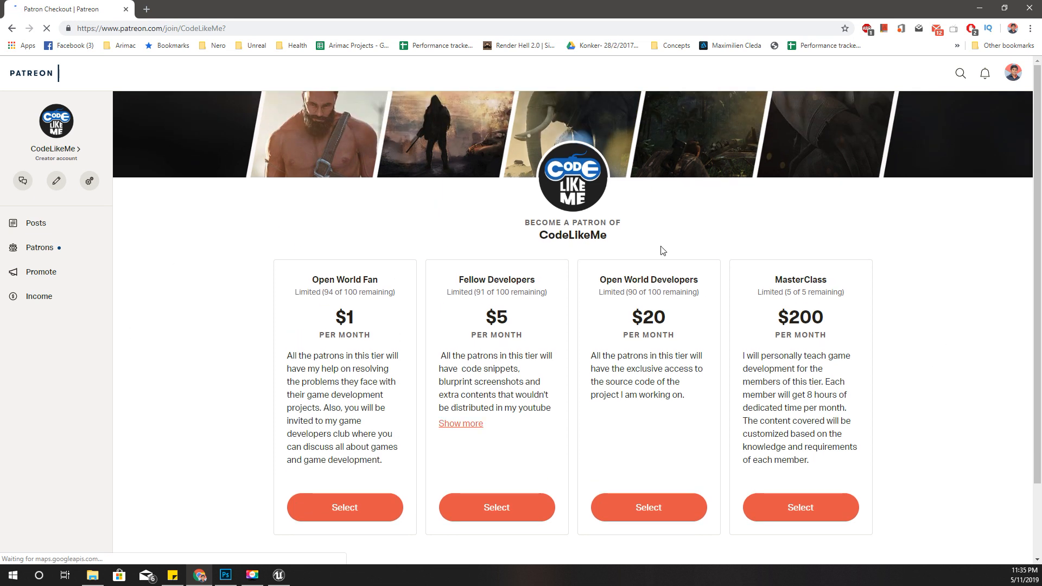